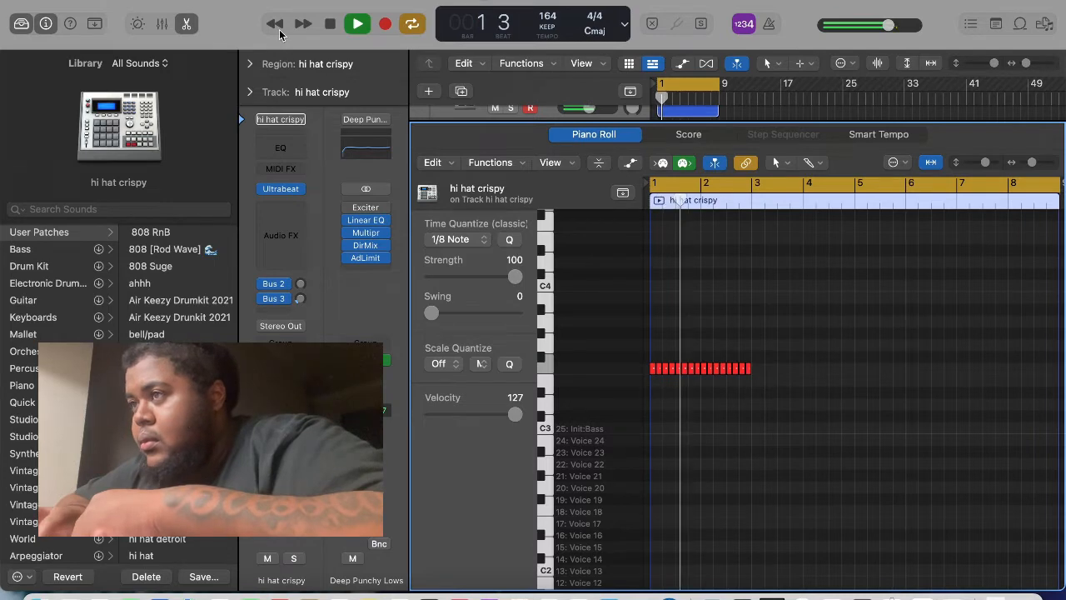
Close the editor, stop playback and shorten the hi hat crispy region on track 2 to two bars.
key(e)
key(space)
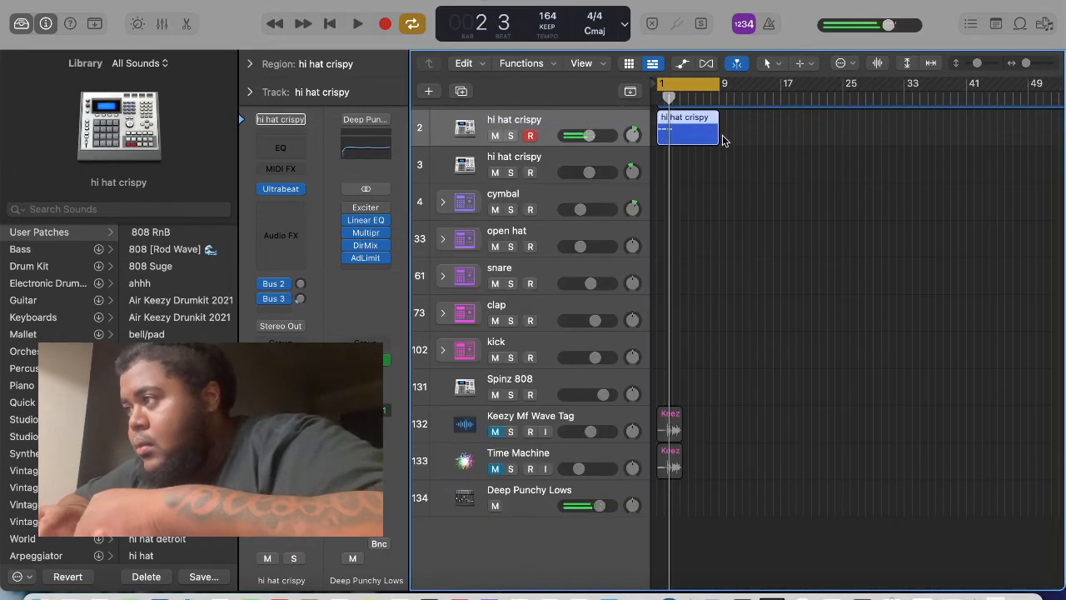
drag(717, 142, 671, 141)
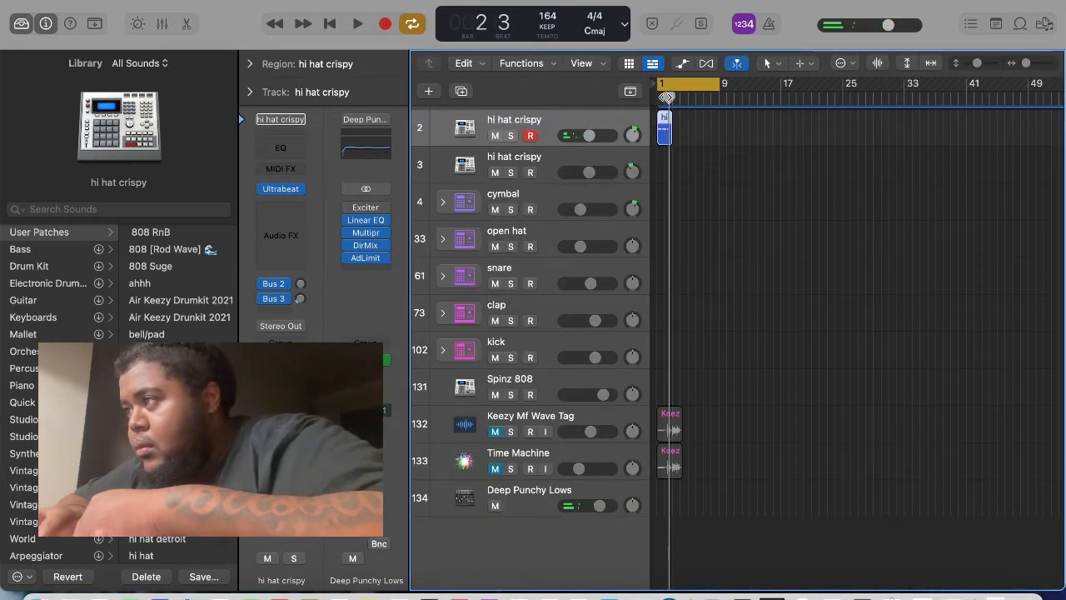
Copy the hi-hat region to the second hi hat crispy track and repeat both regions to fill bars 1 to 8.
click(648, 100)
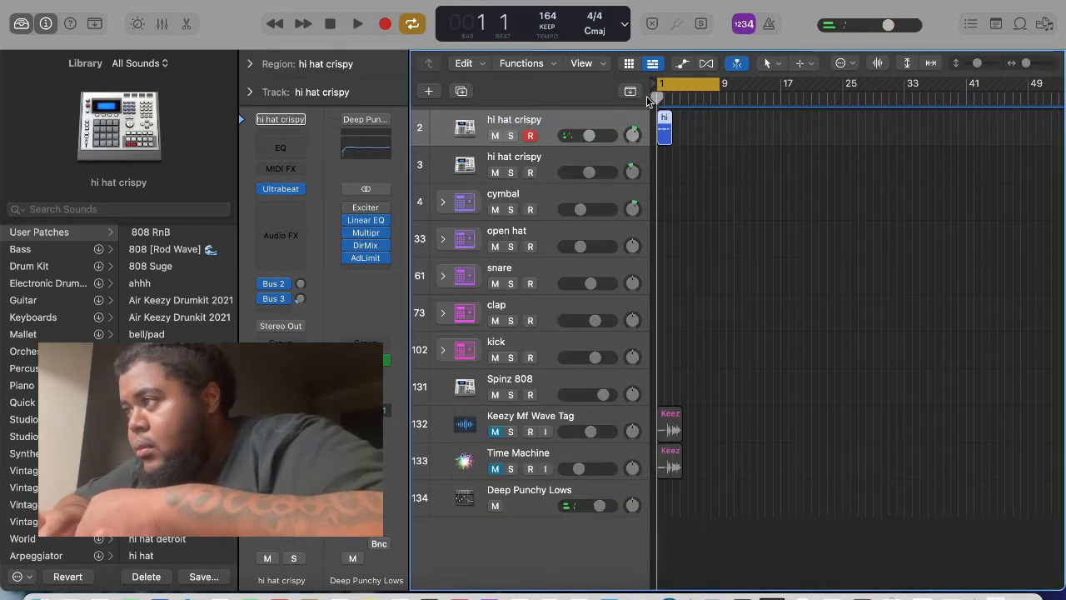
click(599, 153)
key(r)
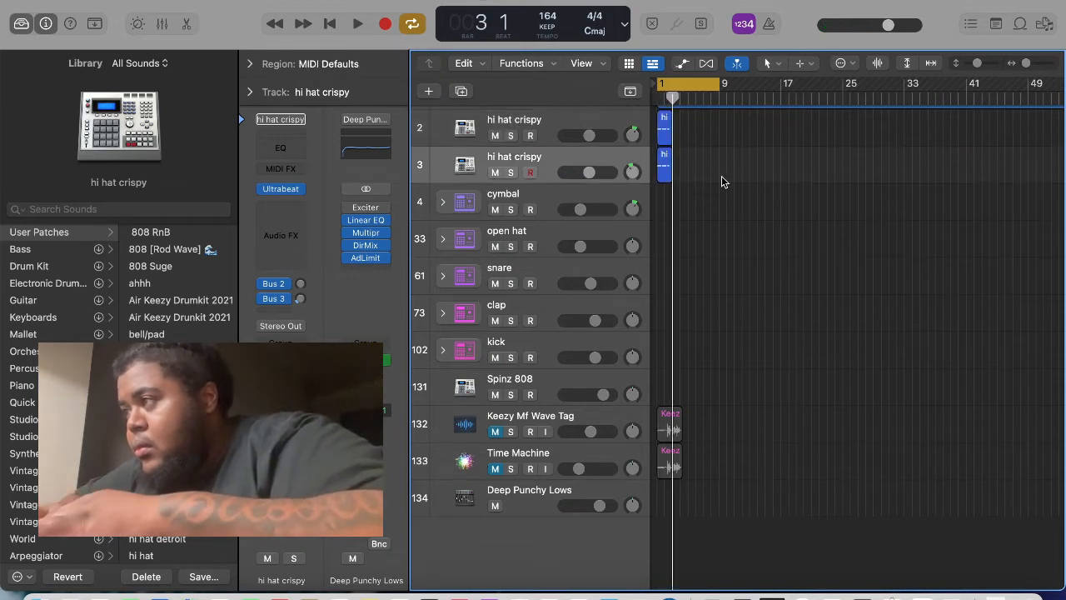
key(super+r)
key(super+r)
key(super+r)
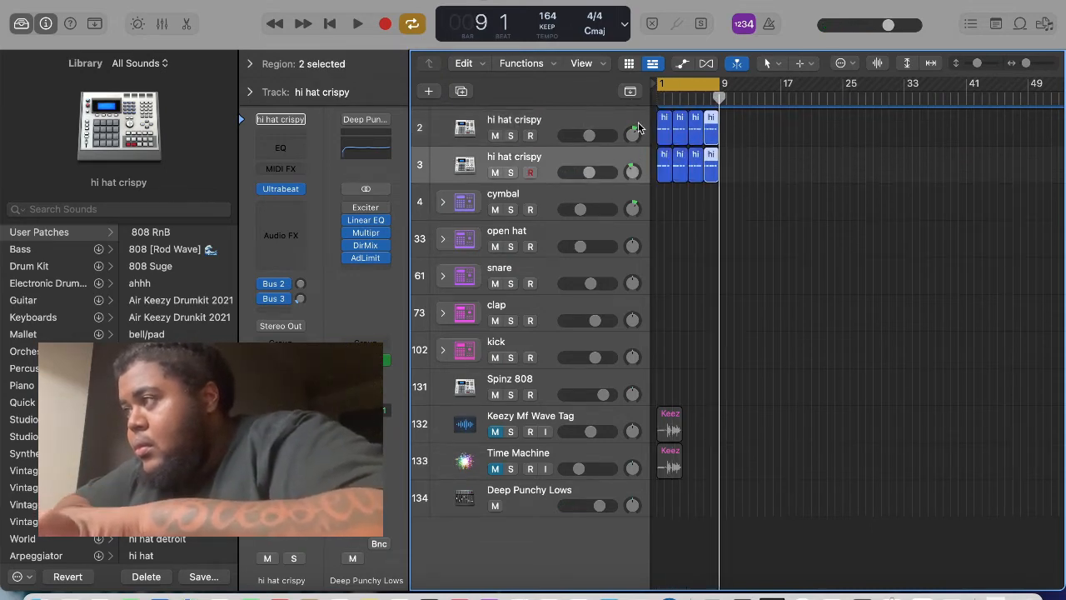
key(space)
Draw clap notes on beat 3 of bars 1 and 2 in a new clap region, on the Clap (1) Stoopidxool row.
click(533, 306)
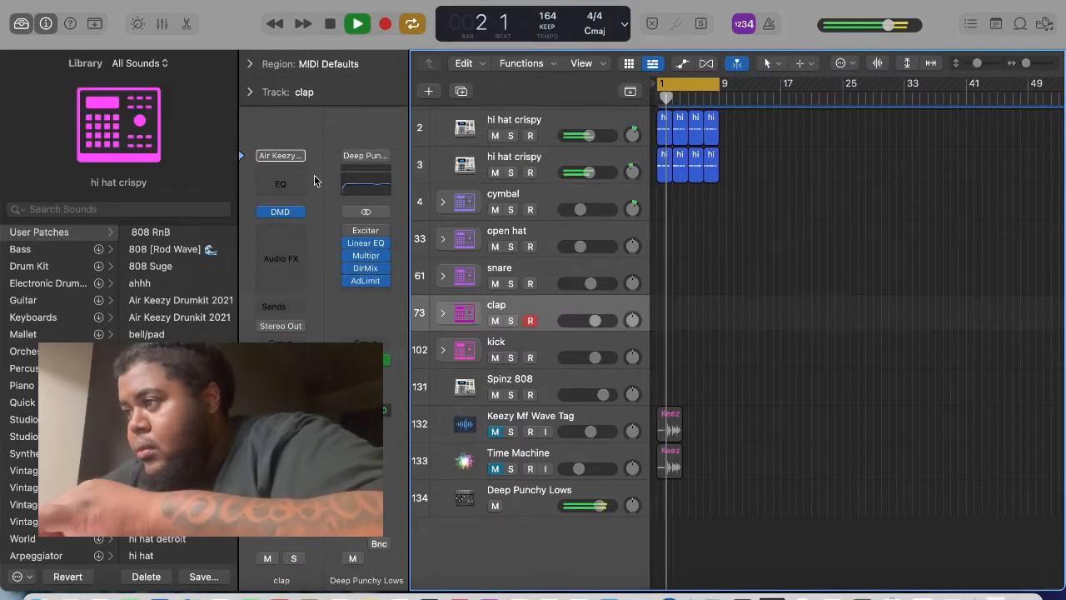
click(180, 24)
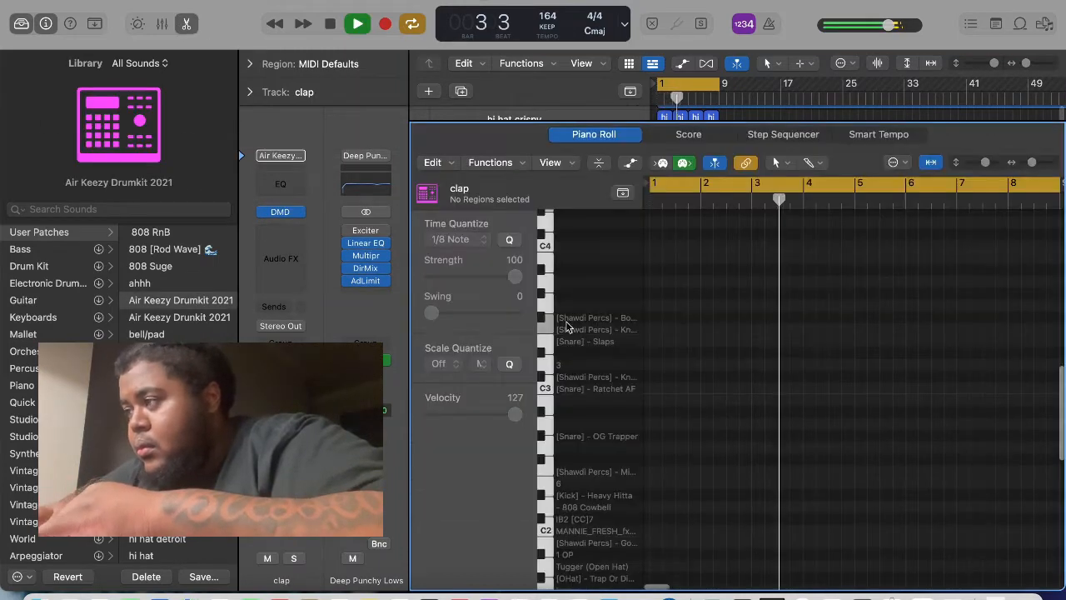
scroll(691, 475, down, 2)
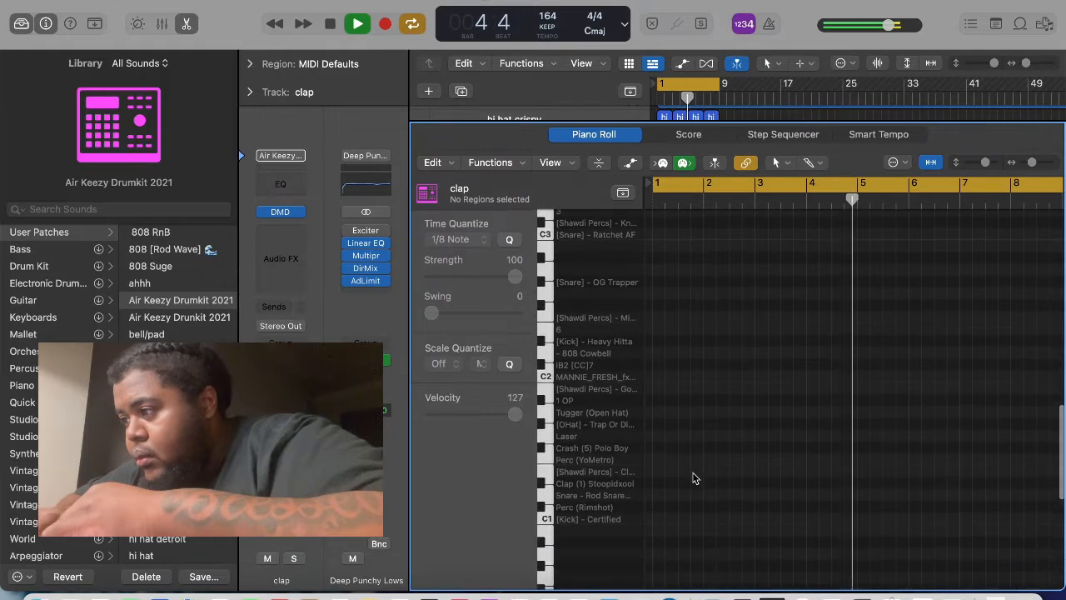
click(679, 480)
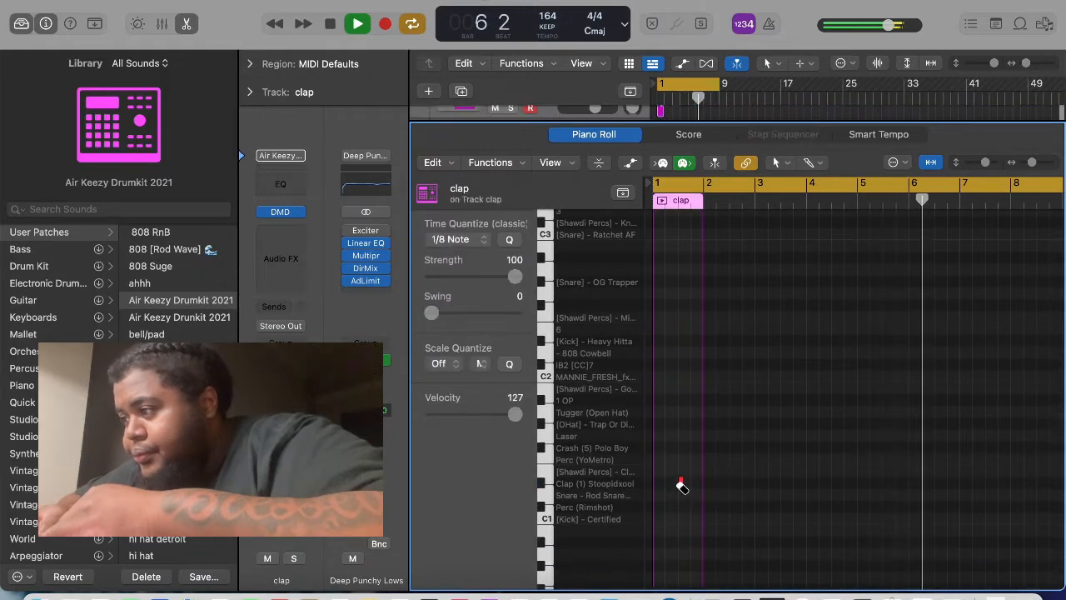
click(732, 483)
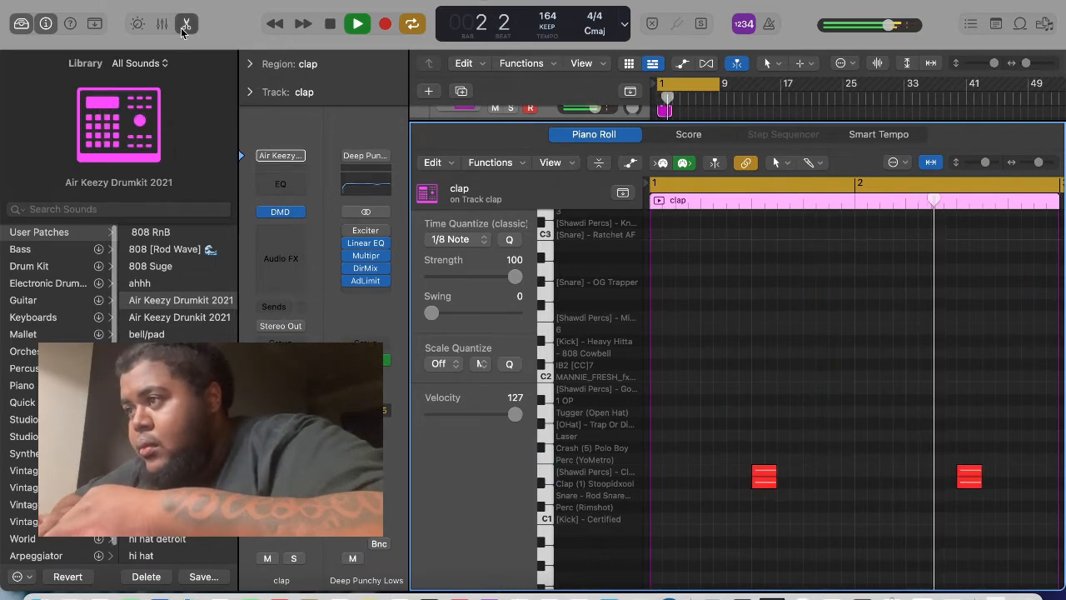
Paste three copies of the two-bar clap region from bar 3 onward to fill eight bars, and play the loop.
key(e)
key(space)
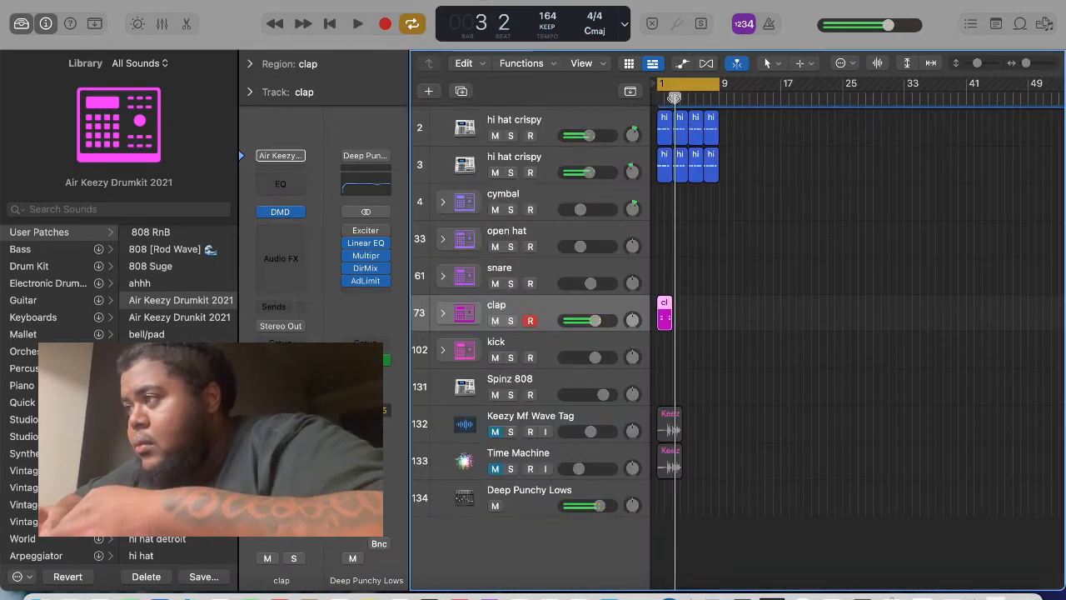
mouse_move(674, 98)
mouse_down()
mouse_move(665, 95)
mouse_move(674, 100)
mouse_up()
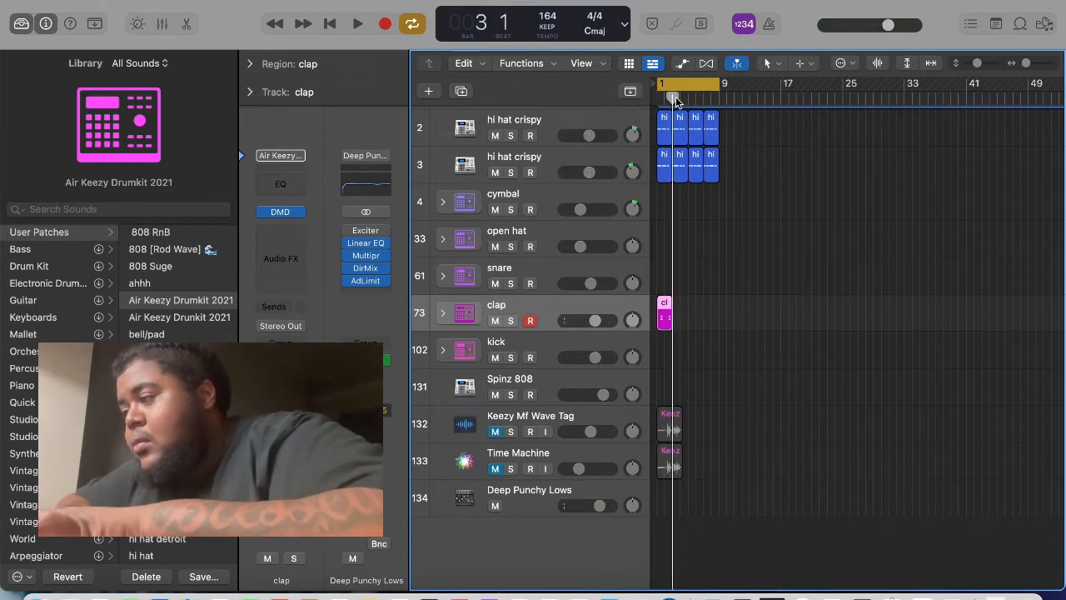
key(super+v)
key(super+v)
key(super+v)
key(space)
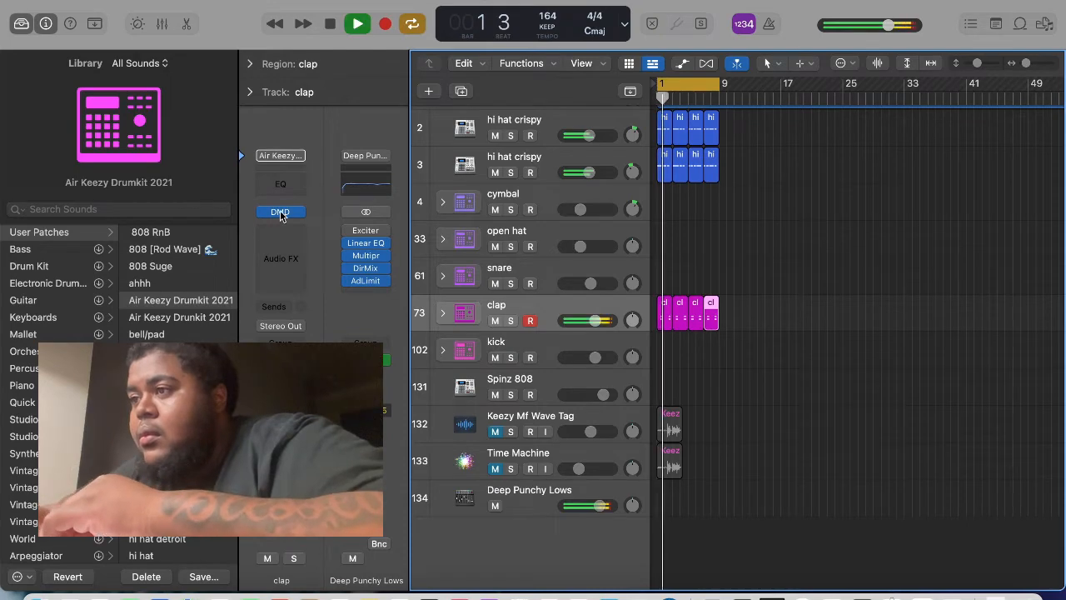
Mute the [Shawdi Percs] Clav 2 pad in the clap track's Drum Machine Designer.
click(281, 212)
click(625, 224)
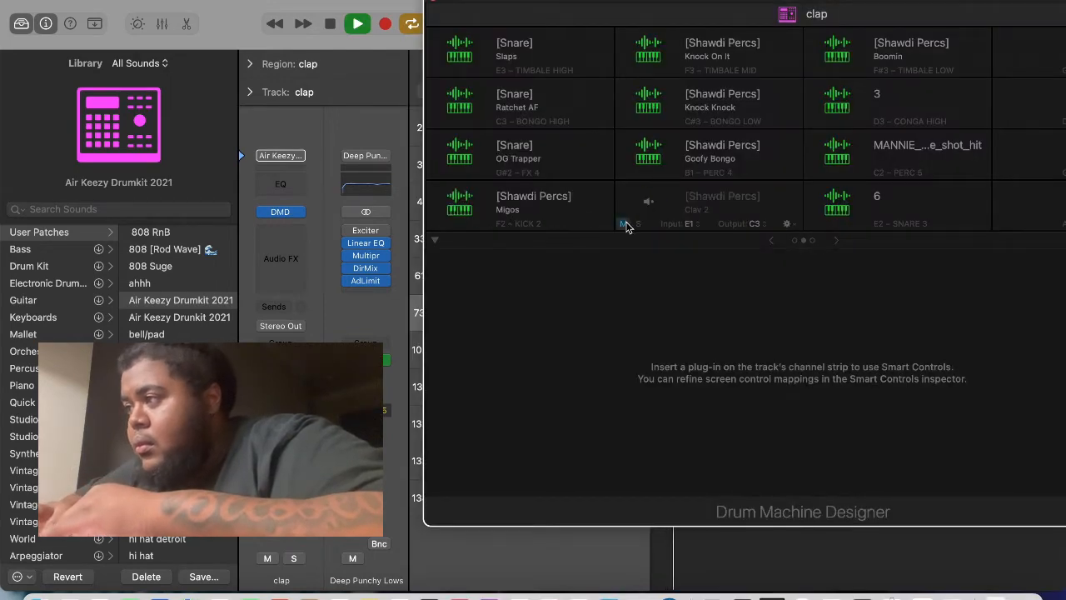
click(435, 5)
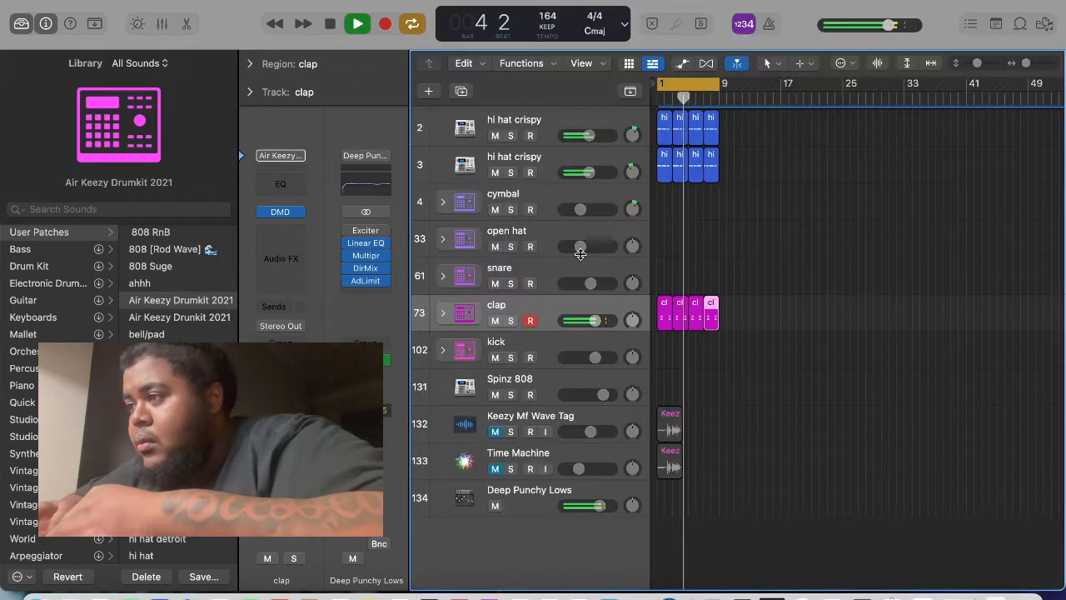
Draw a snare note just after the start of bar 1 on the snare track, on the PG CHOSEN1 Snare row directly below the open hat.
click(538, 262)
click(185, 23)
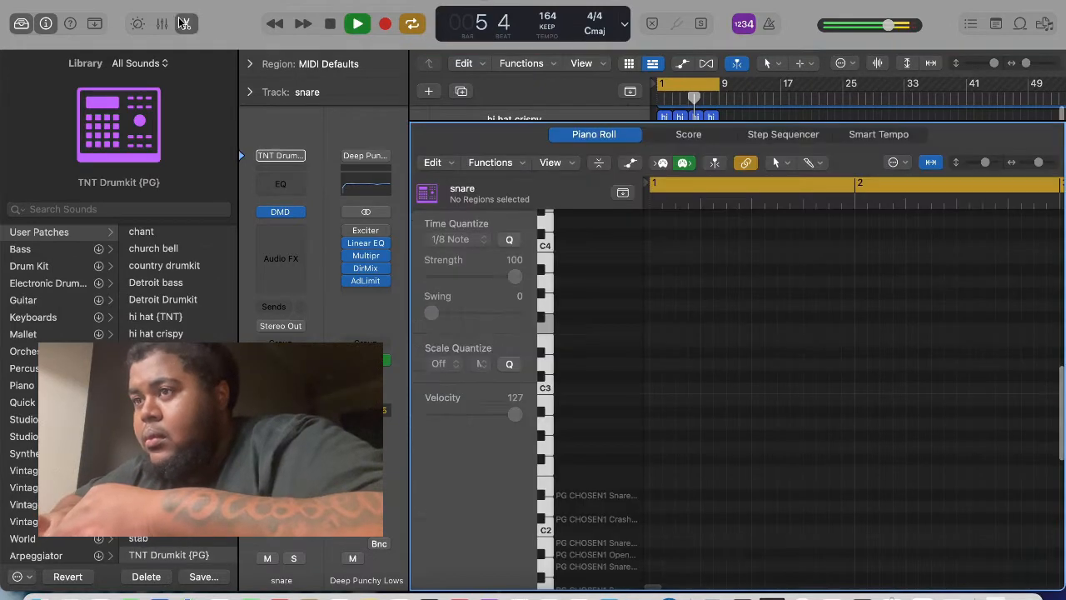
key(space)
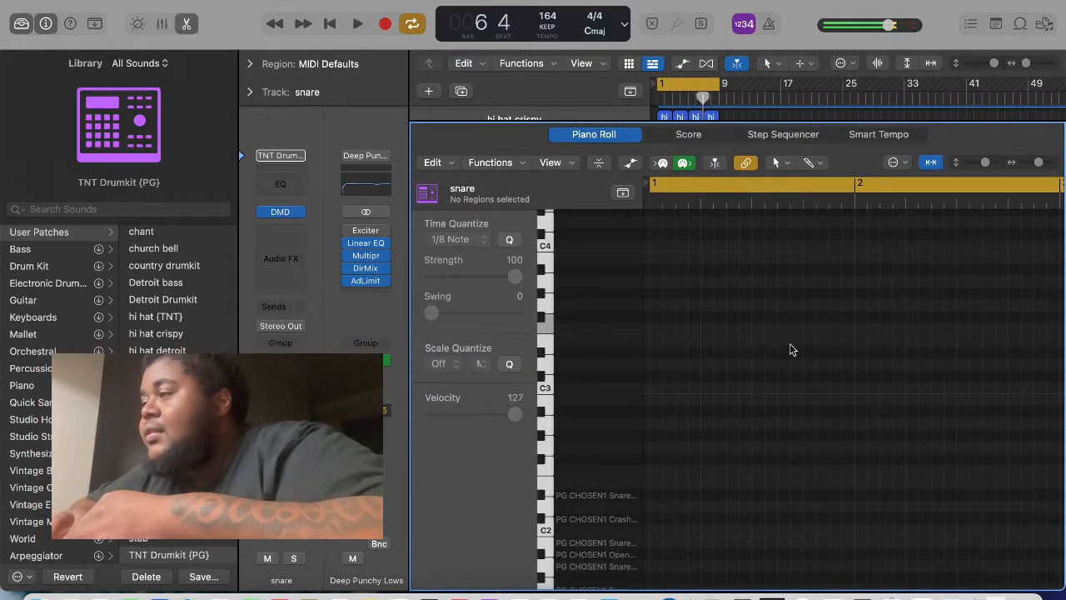
scroll(789, 343, down, 5)
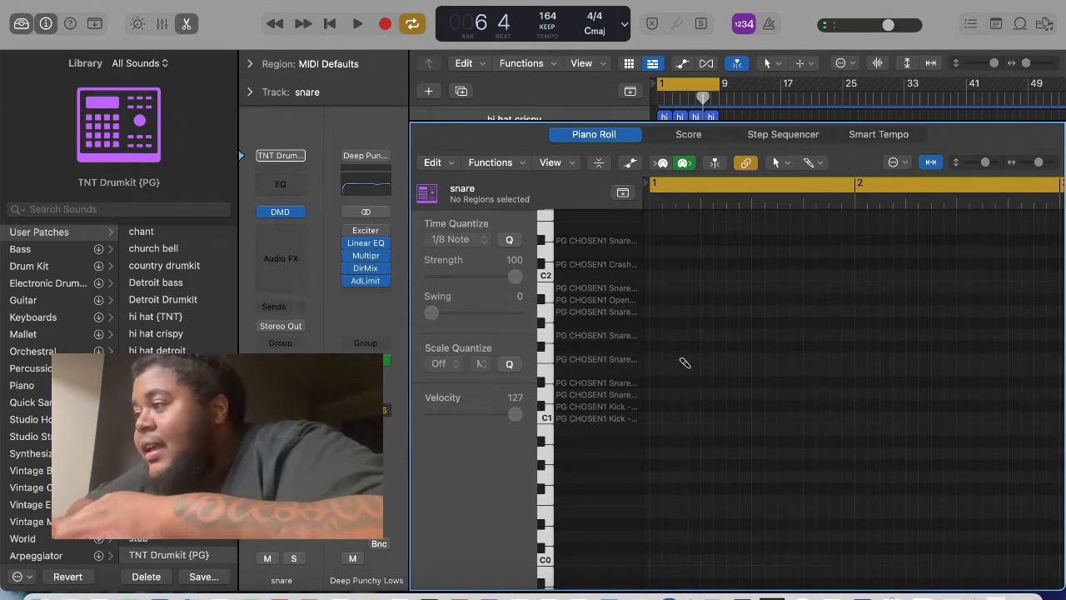
click(688, 334)
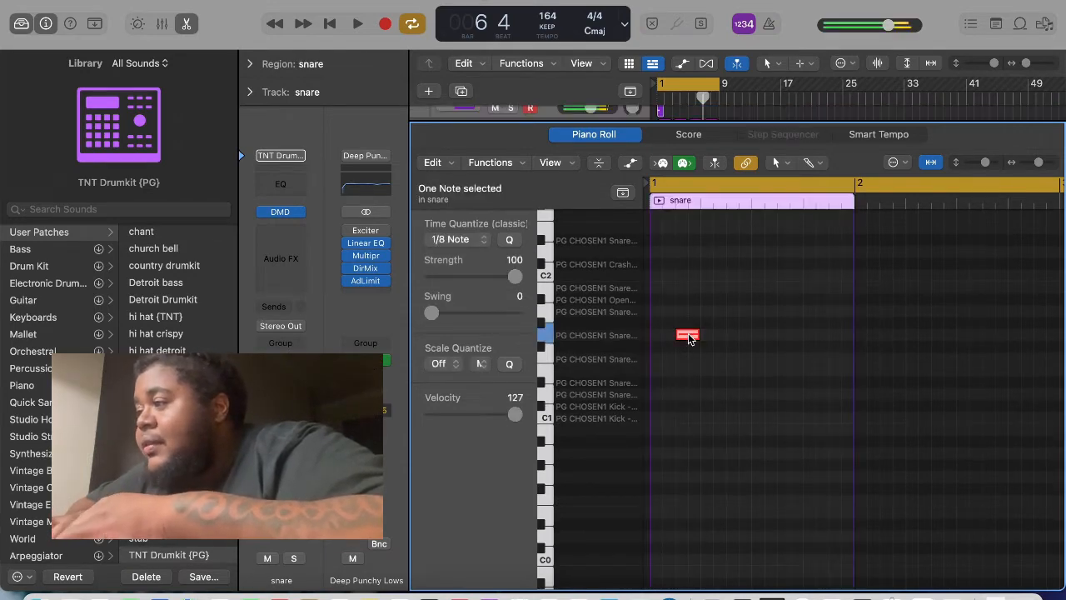
drag(687, 335, 722, 311)
key(super+Right)
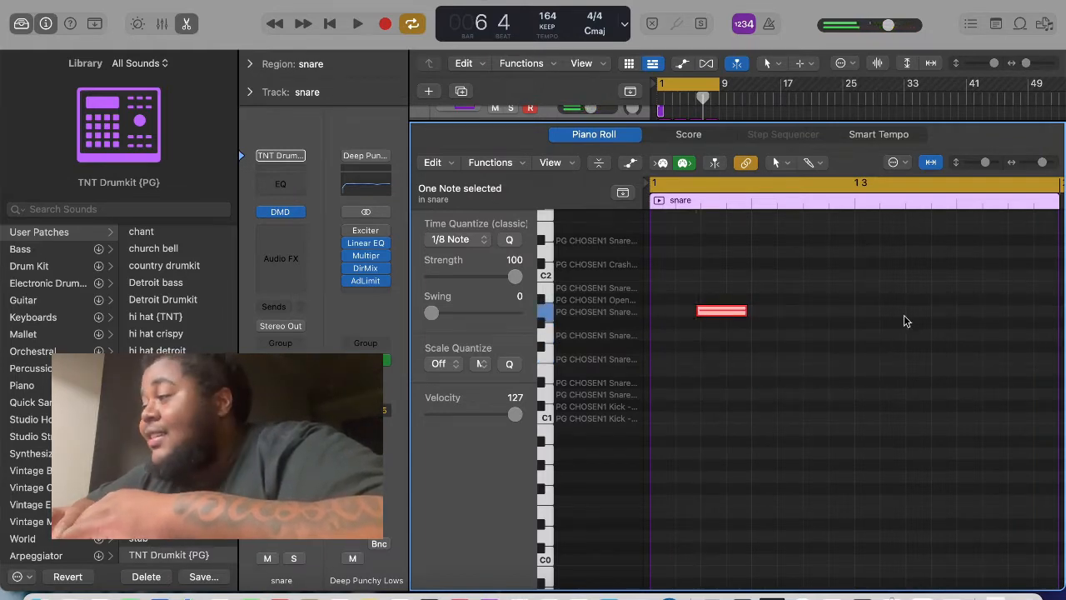
Play the loop to find the next snare position and extend the snare region to four bars.
scroll(906, 320, right, 3)
key(space)
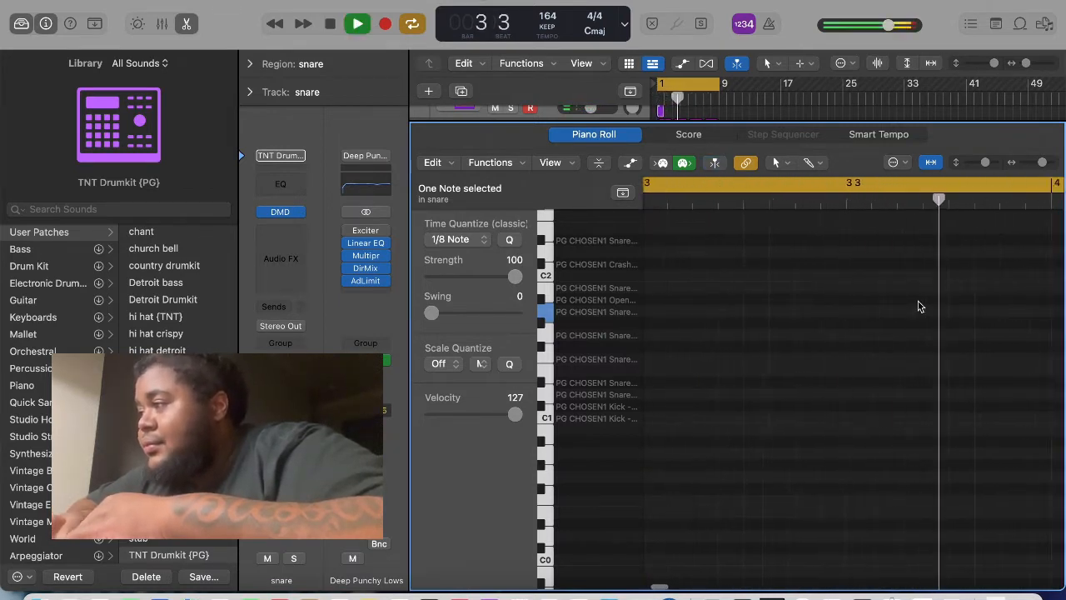
key(space)
scroll(919, 306, left, 5)
scroll(982, 346, left, 5)
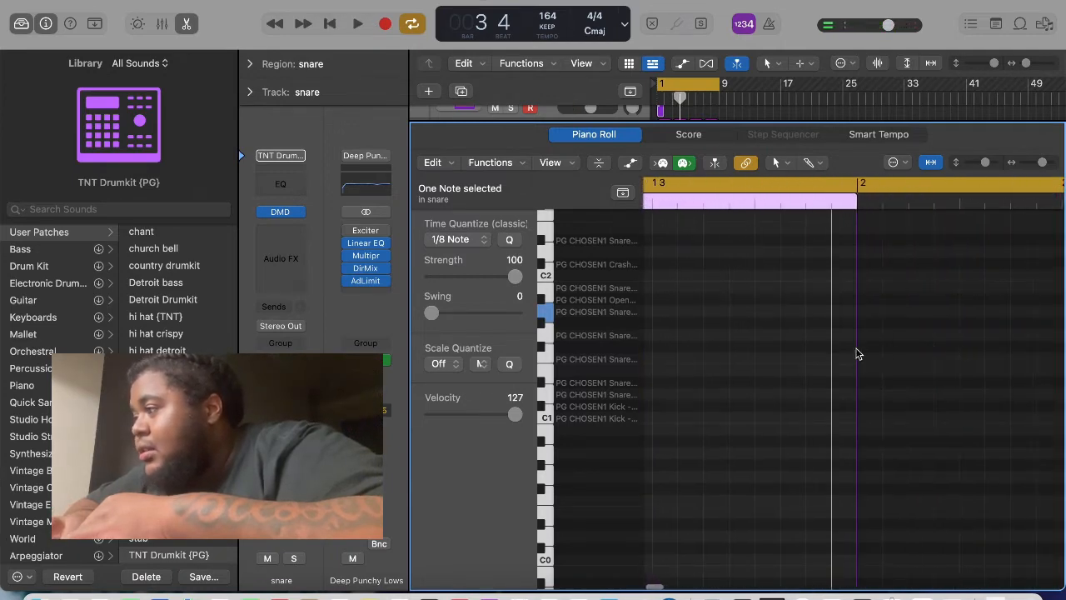
mouse_move(858, 354)
mouse_down()
mouse_move(1063, 375)
mouse_move(906, 358)
mouse_move(864, 341)
mouse_up()
Add two snare hits in bar 4 on the same row as the first snare note, and play the pattern.
scroll(863, 341, up, 1)
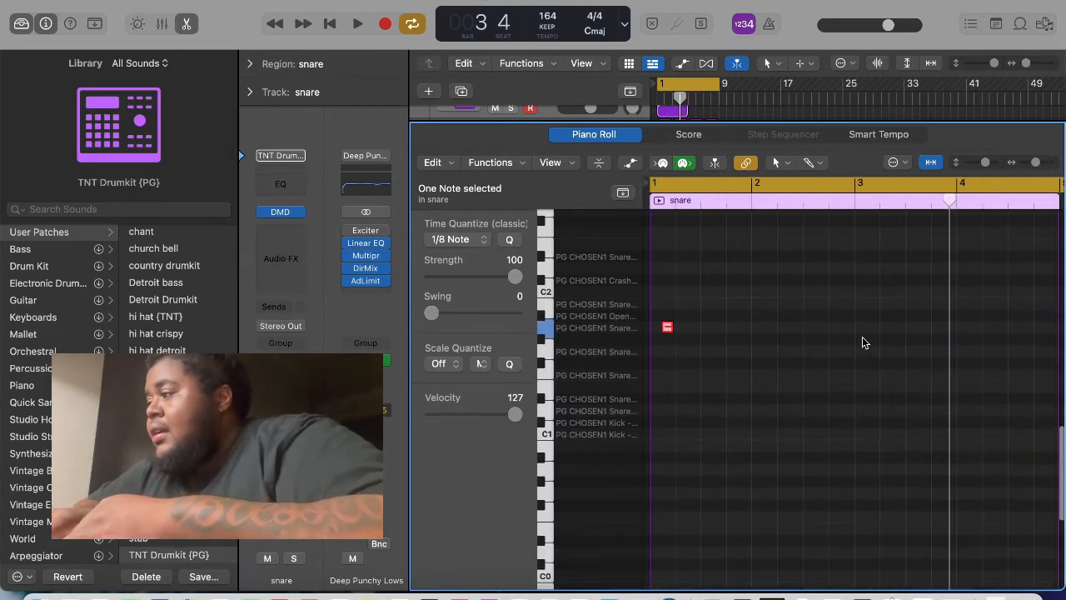
click(974, 328)
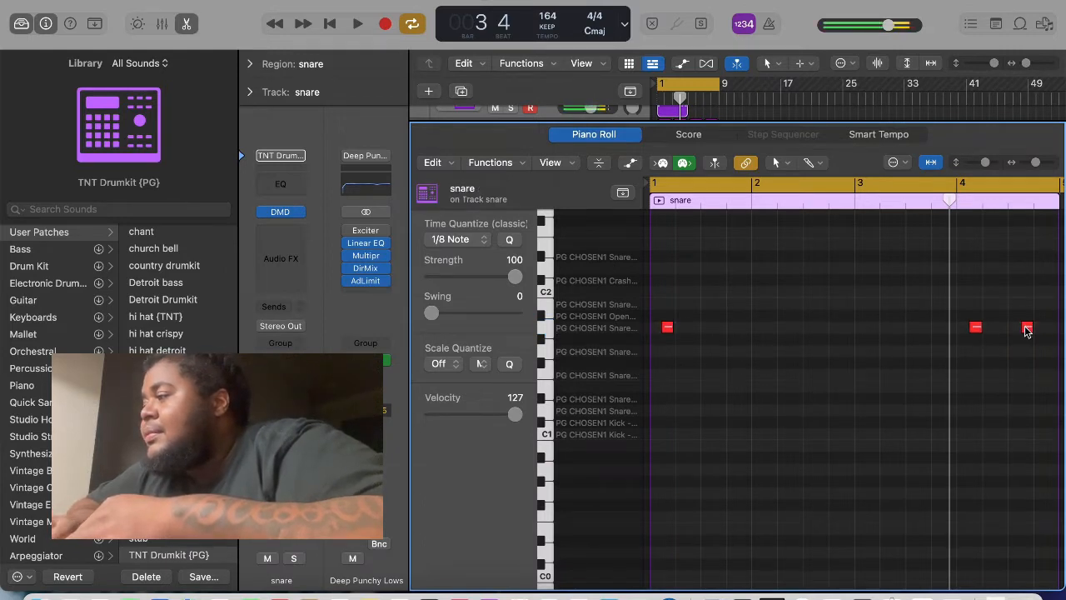
key(space)
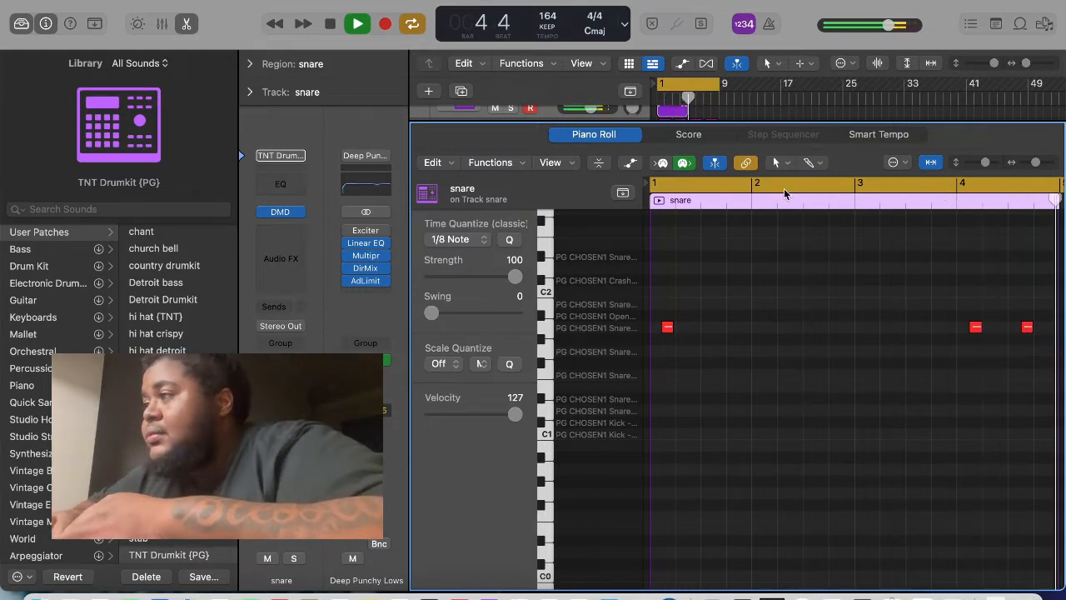
Paste a copy of the four-bar snare region at bar 5 and play the loop.
click(186, 23)
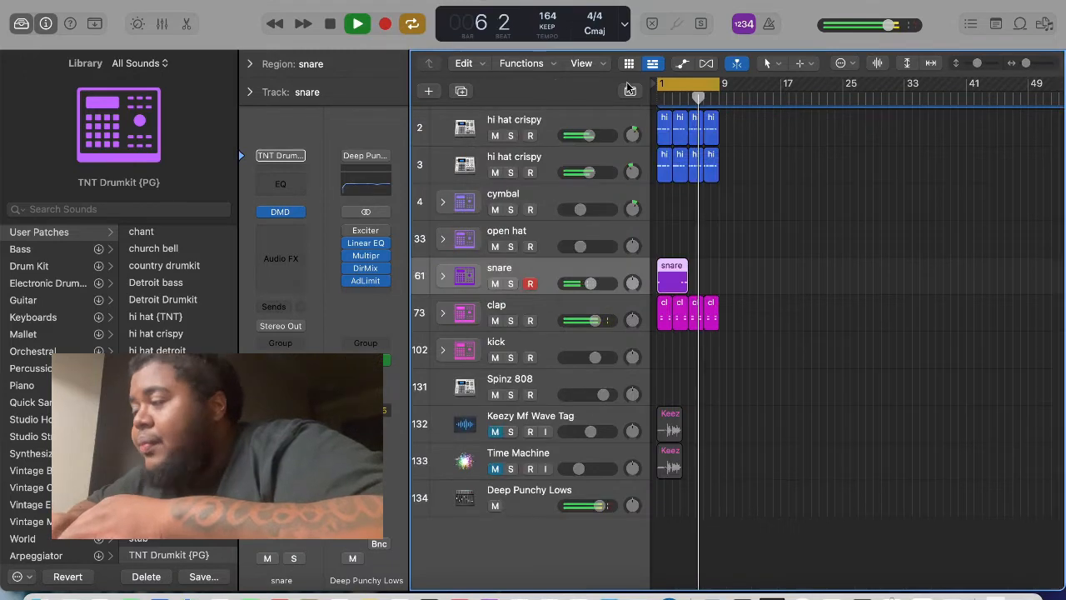
mouse_move(693, 98)
mouse_down()
mouse_move(704, 101)
mouse_move(688, 98)
mouse_up()
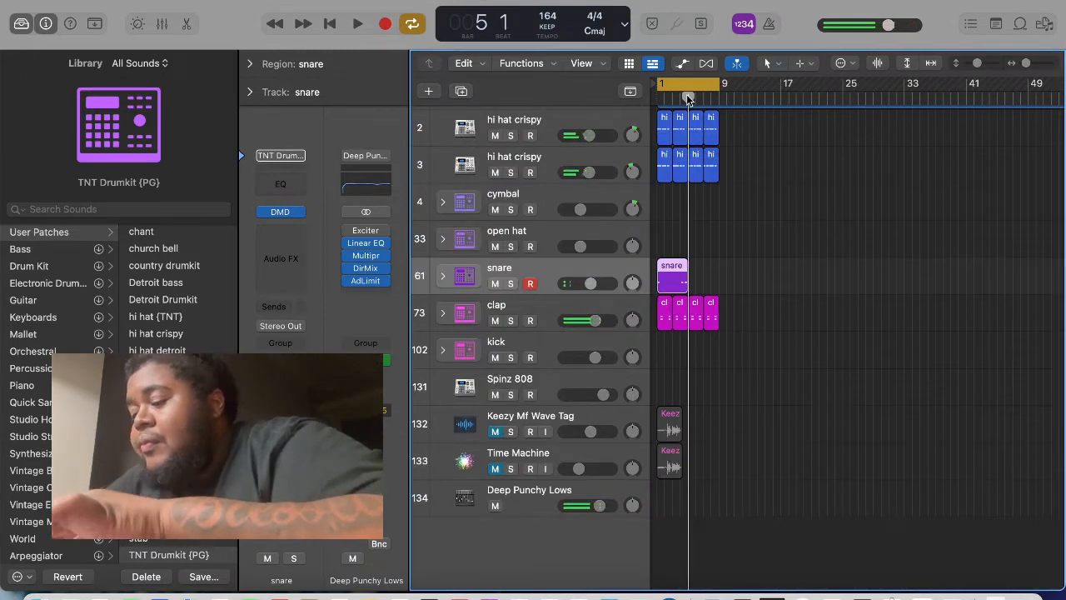
key(super+v)
key(space)
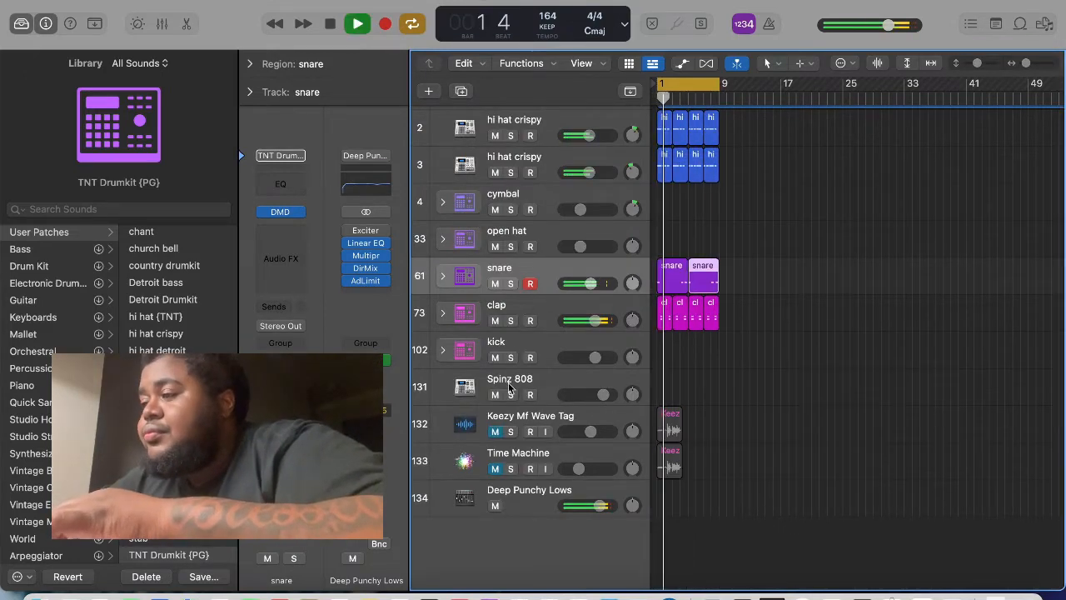
Draw a C6 note at the start of bar 1 in a new Spinz 808 region and play it against the drums.
click(533, 387)
click(186, 23)
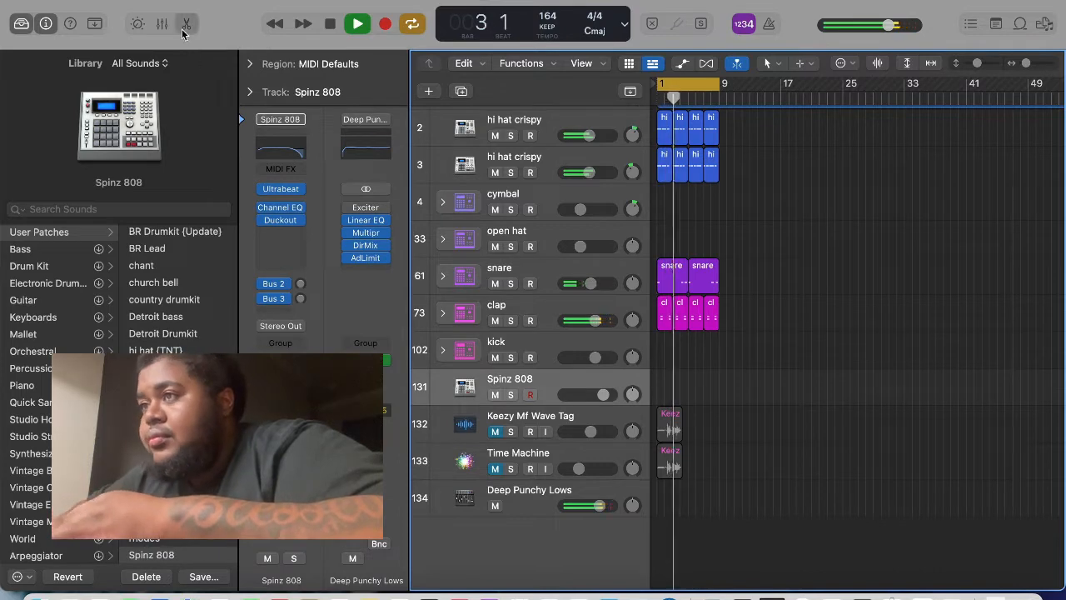
key(space)
scroll(703, 273, up, 1)
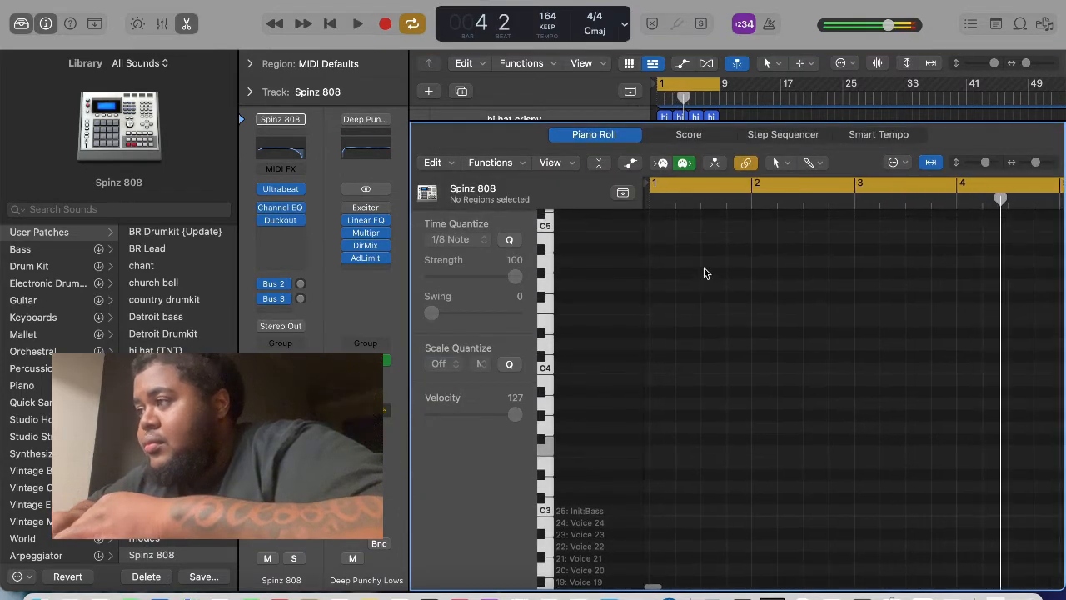
click(656, 239)
mouse_move(654, 240)
mouse_down()
mouse_move(655, 206)
mouse_move(657, 240)
mouse_up()
key(space)
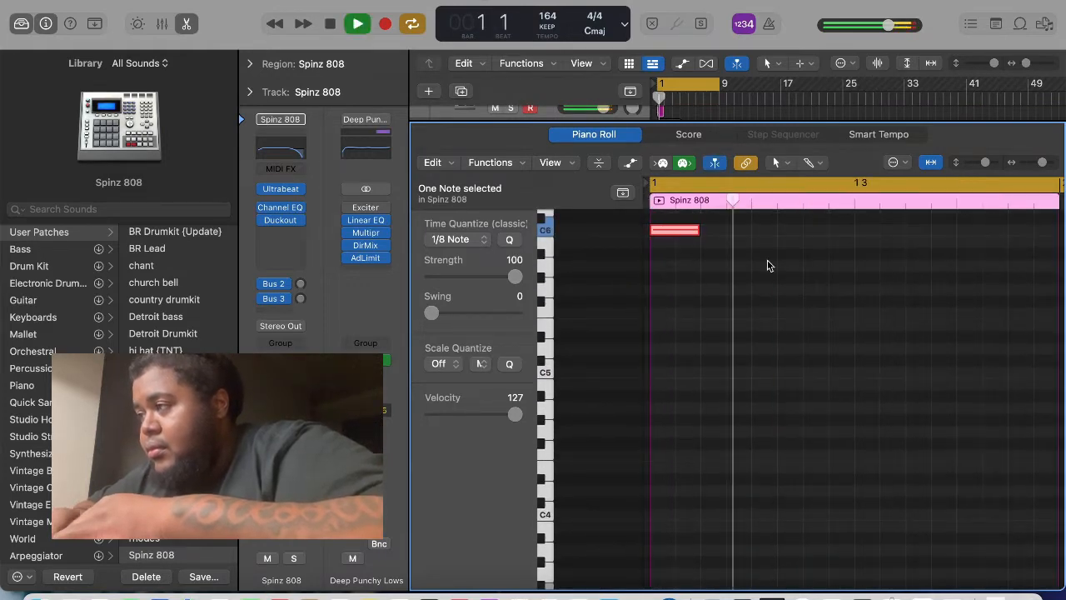
key(space)
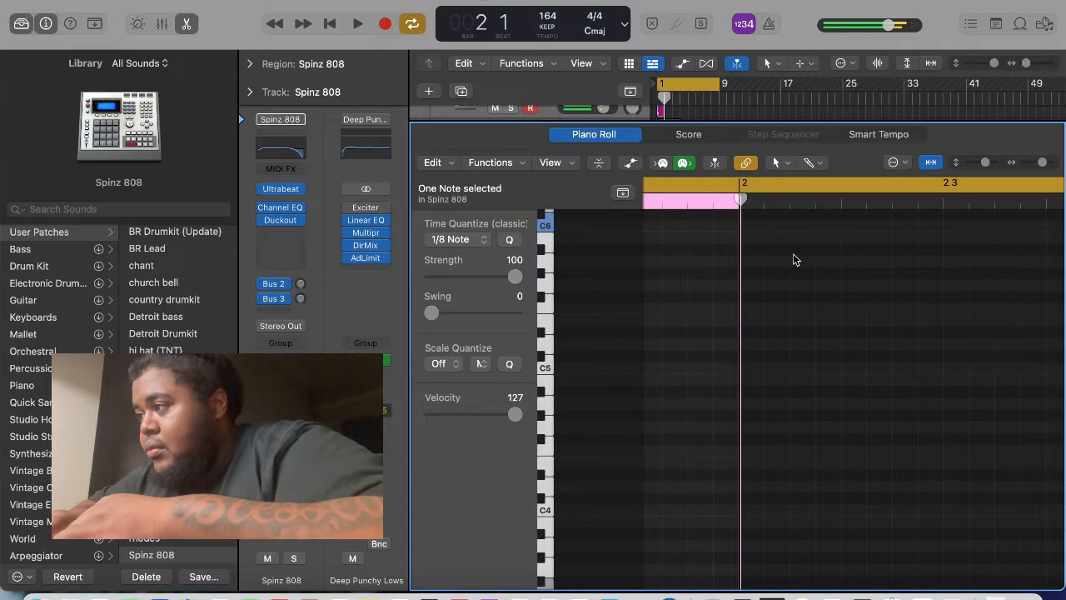
Add a second 808 note at the start of bar 2, raise it to A#5 and play the loop.
click(760, 309)
key(z)
drag(868, 308, 867, 254)
key(space)
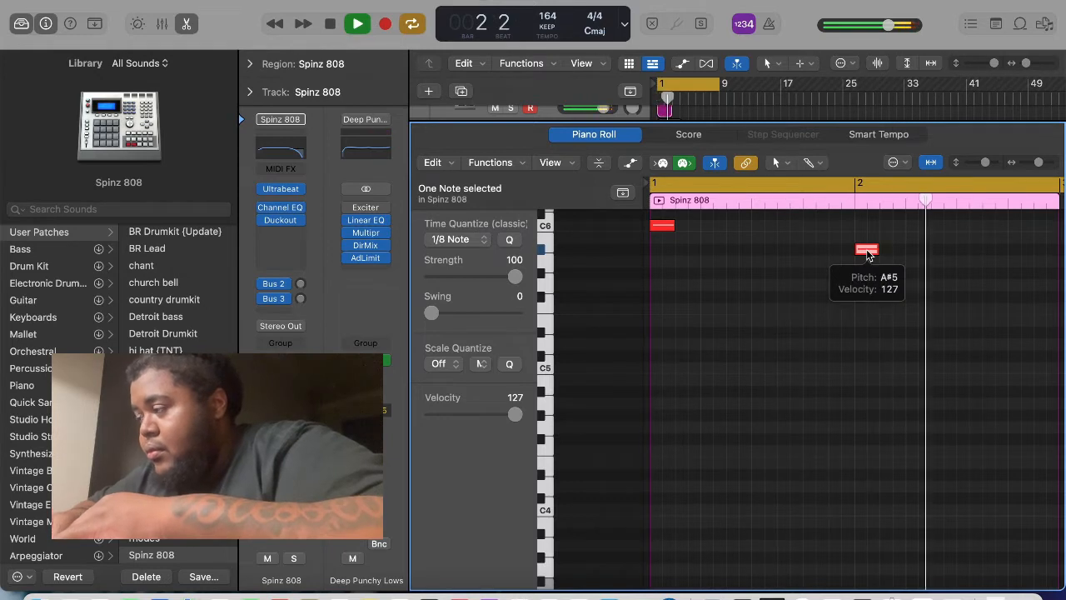
Add a third 808 note on beat 4 of bar 2, raise it to G#5 and play the loop.
key(space)
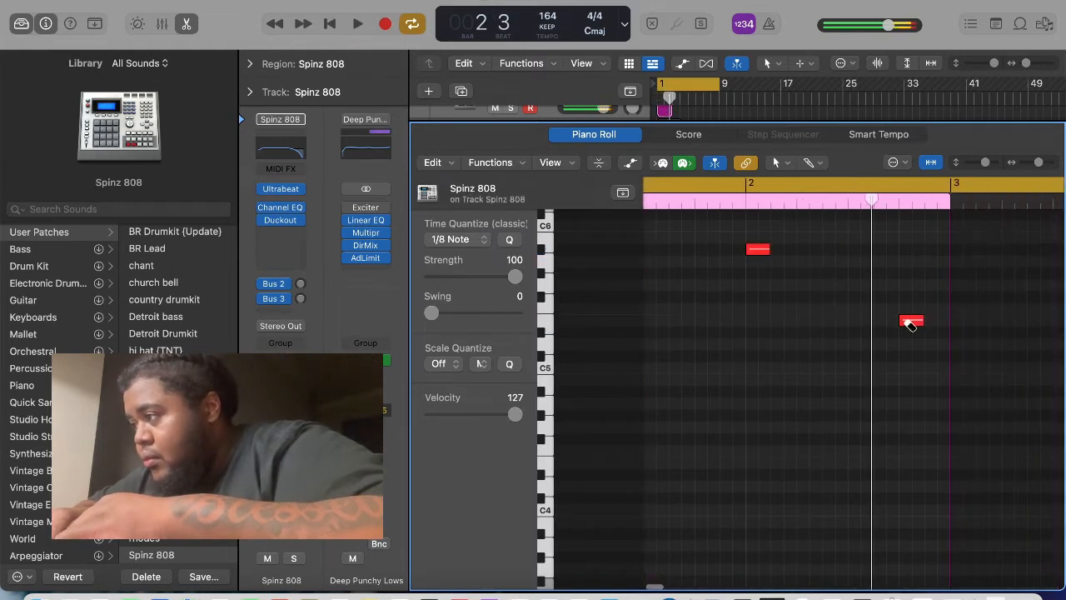
drag(910, 322, 908, 271)
key(space)
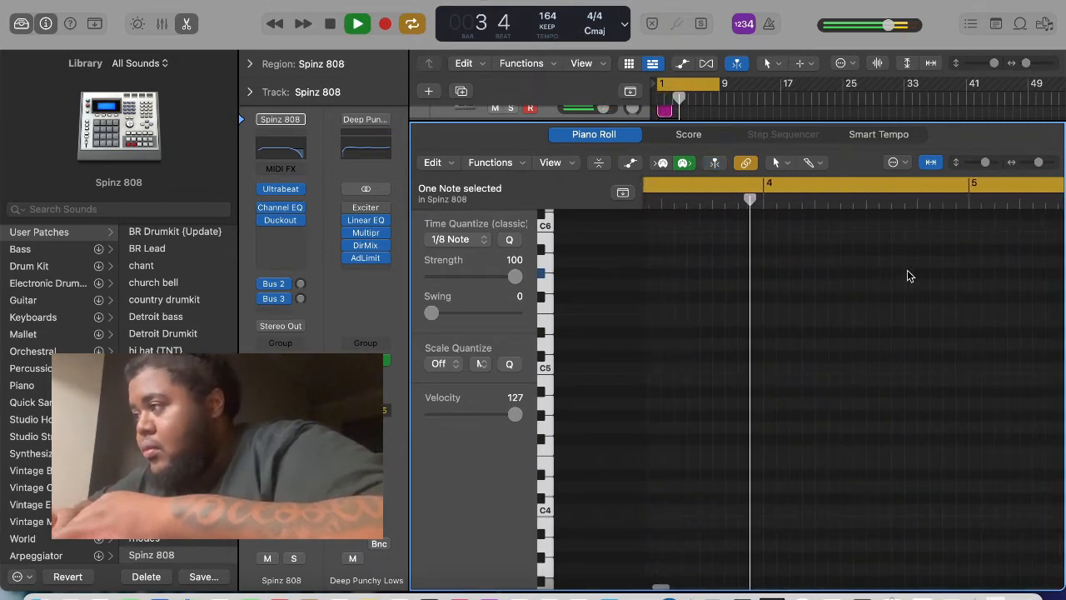
Add a fourth 808 note on beat 2 of bar 4, lower it to G#5 and play the loop.
key(space)
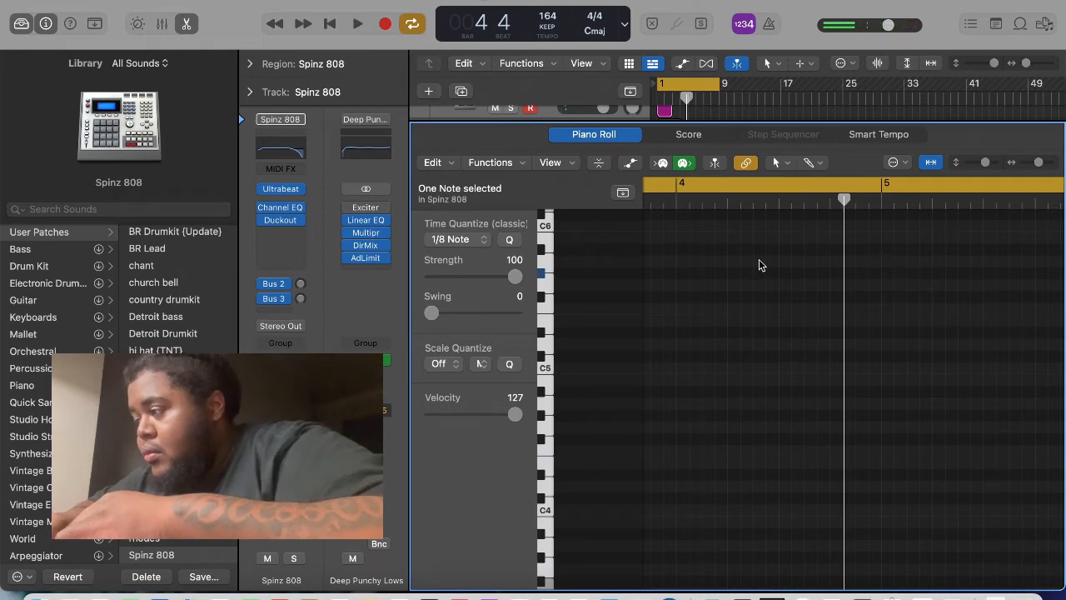
super+click(733, 264)
key(space)
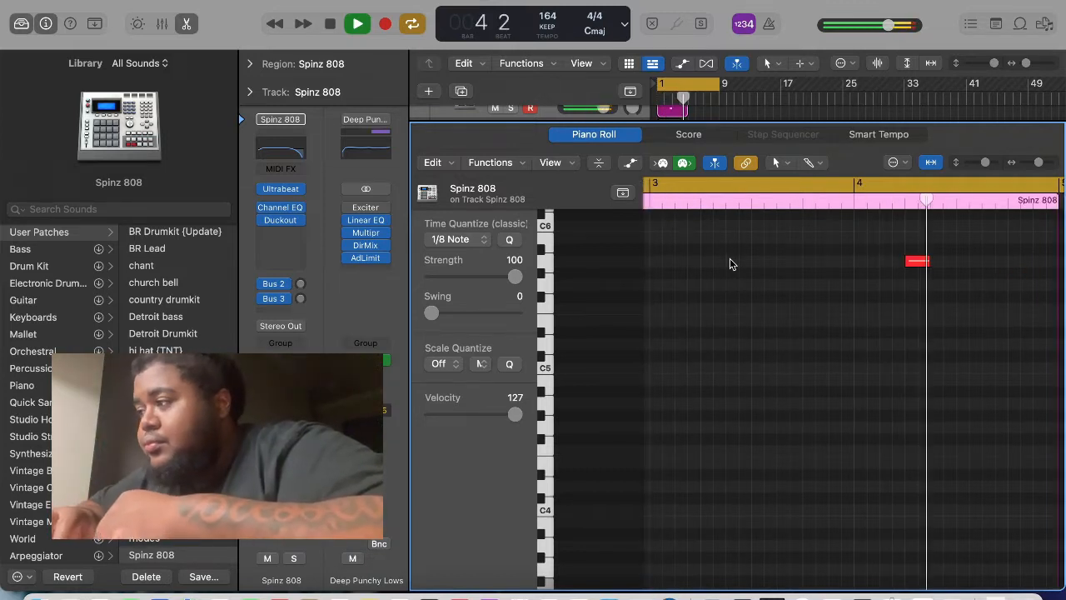
key(space)
drag(769, 262, 769, 272)
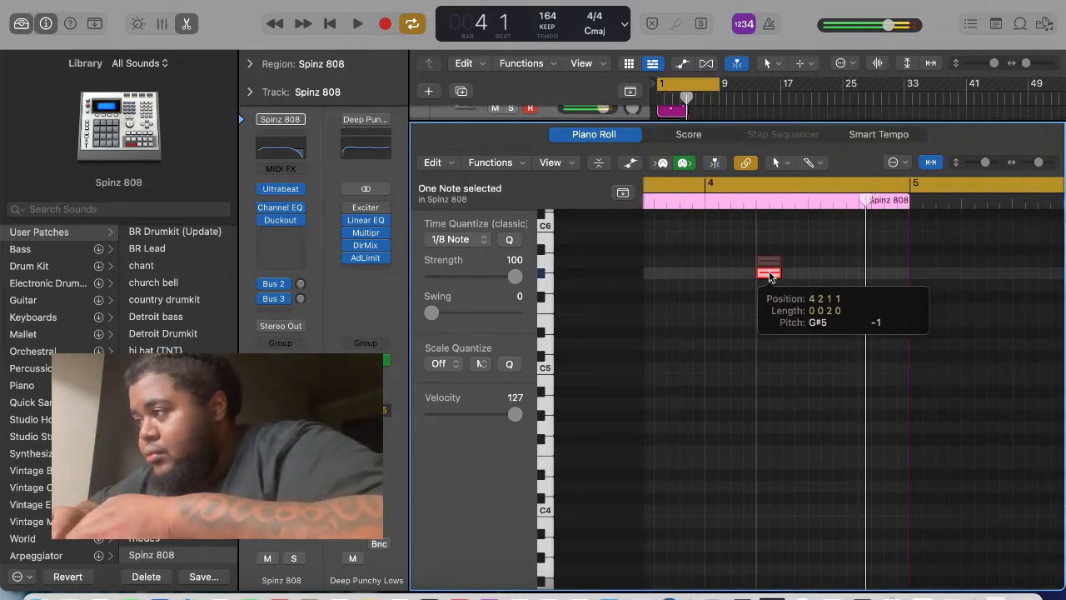
key(space)
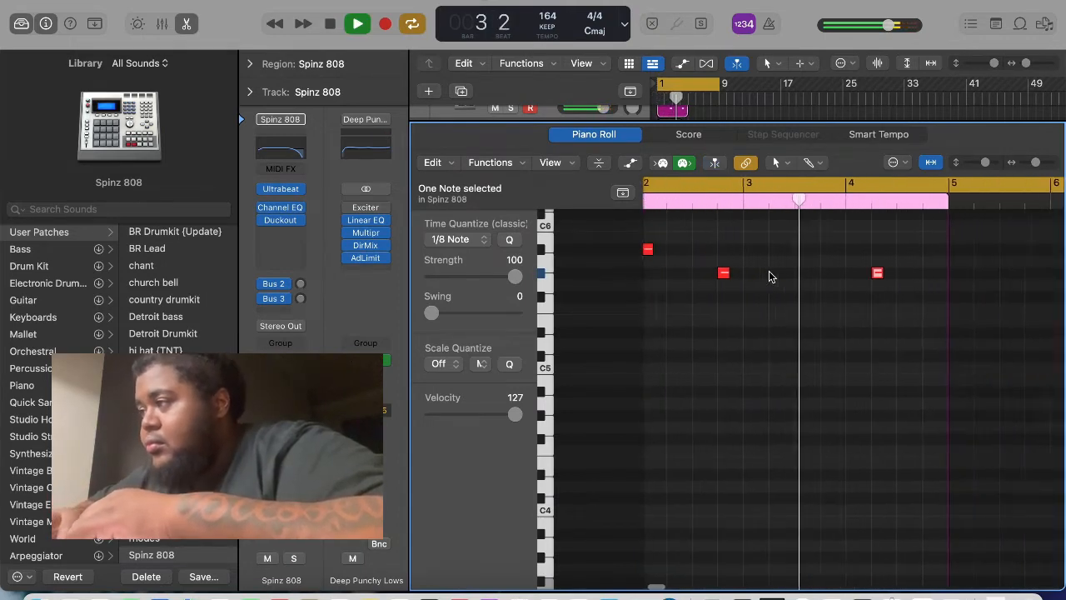
click(789, 274)
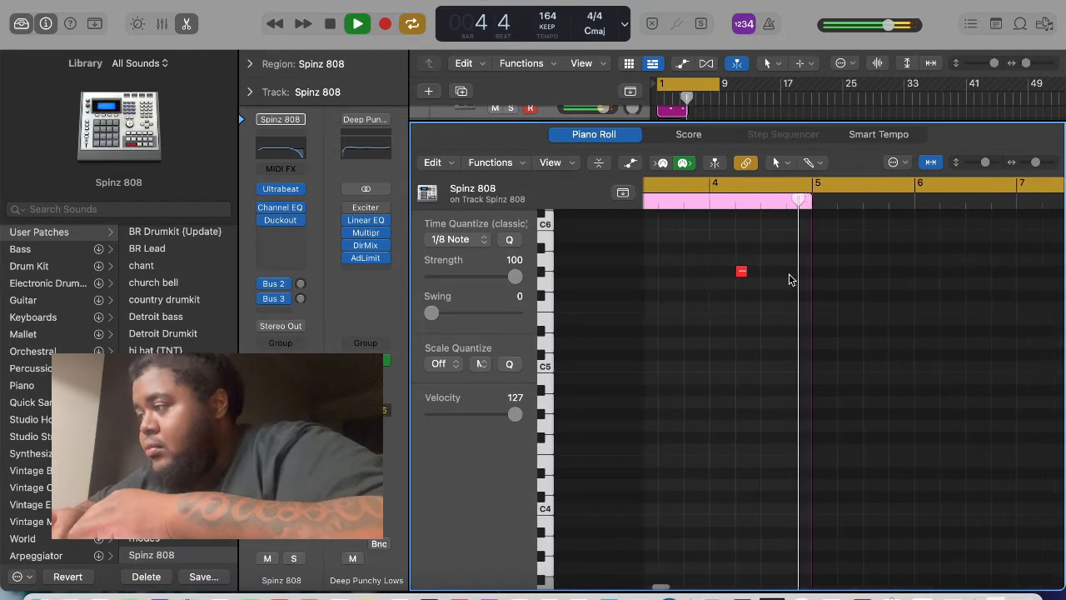
Add an 808 note at the start of bar 5, raise it to D#6 and play the loop.
key(space)
key(z)
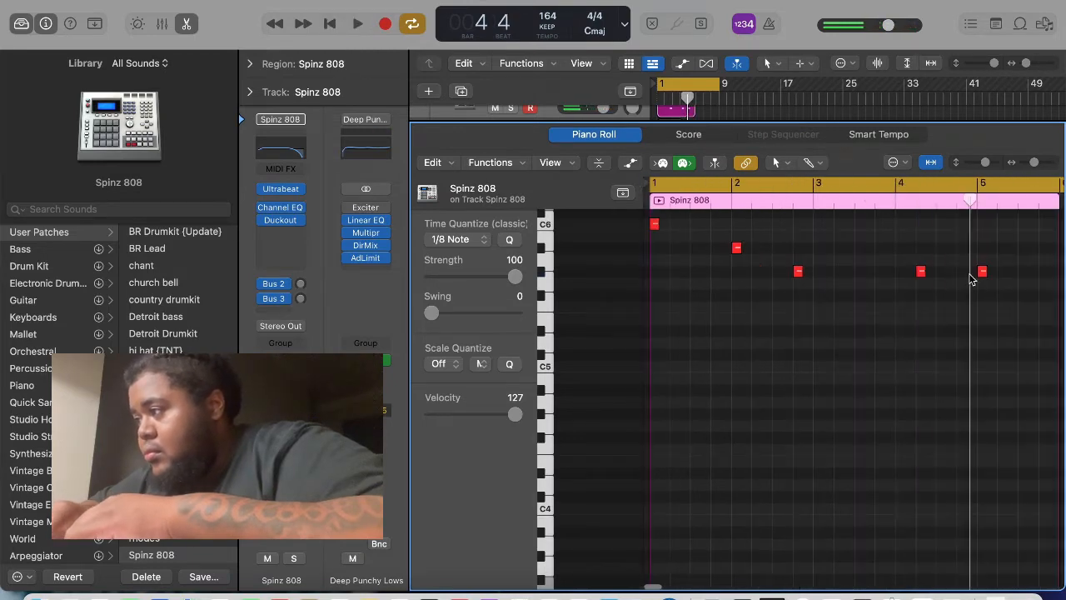
click(982, 273)
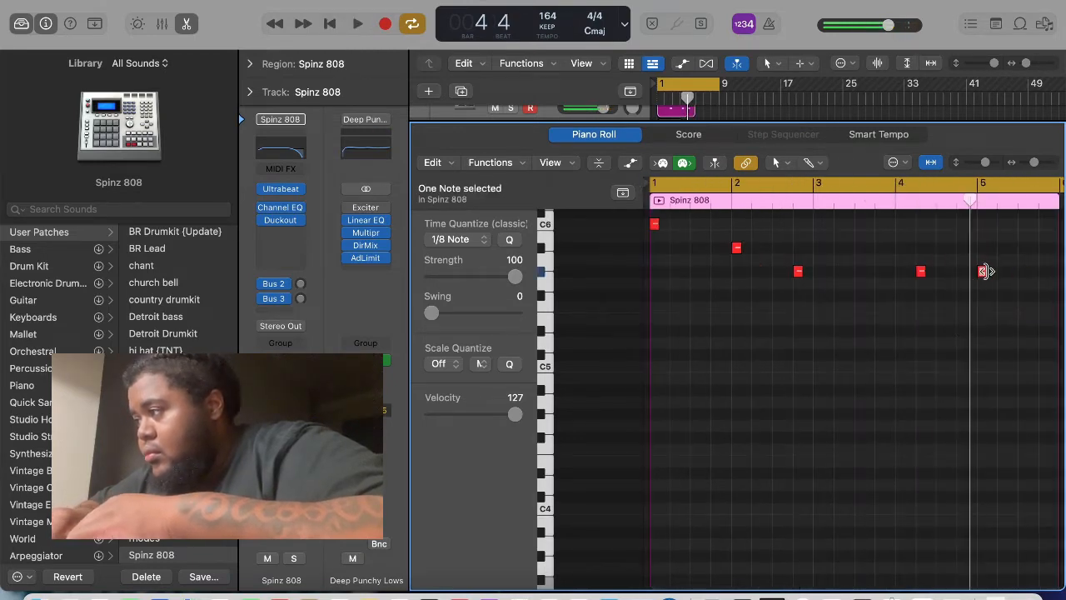
drag(982, 271, 985, 217)
scroll(986, 231, up, 3)
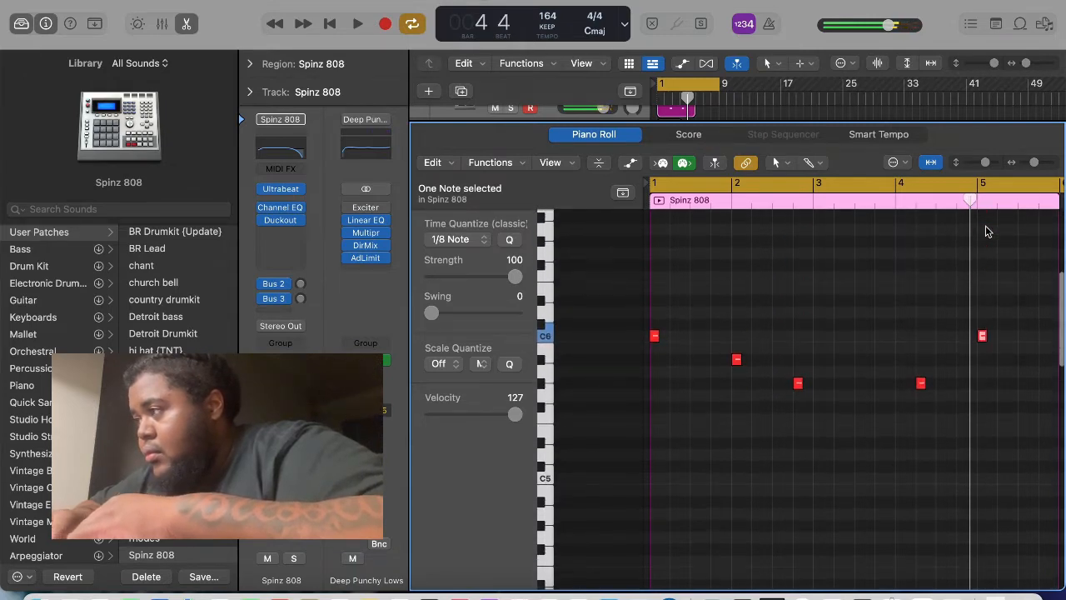
drag(983, 336, 985, 299)
key(space)
key(space)
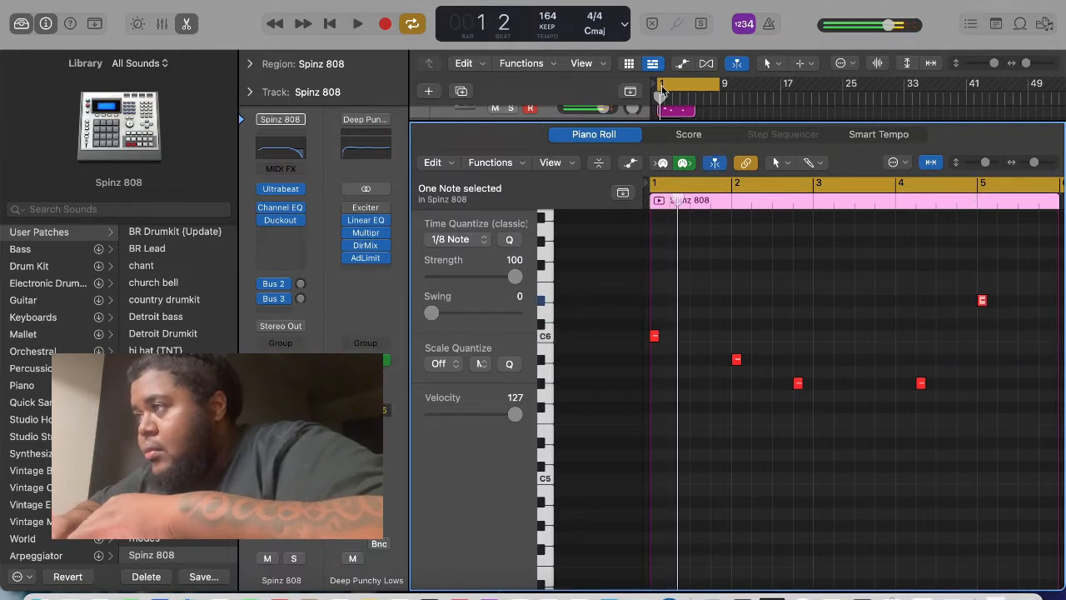
Shorten the cycle range to bars 5 to 8, lower the bar 5 note to C6 and play the section.
drag(658, 84, 689, 112)
key(space)
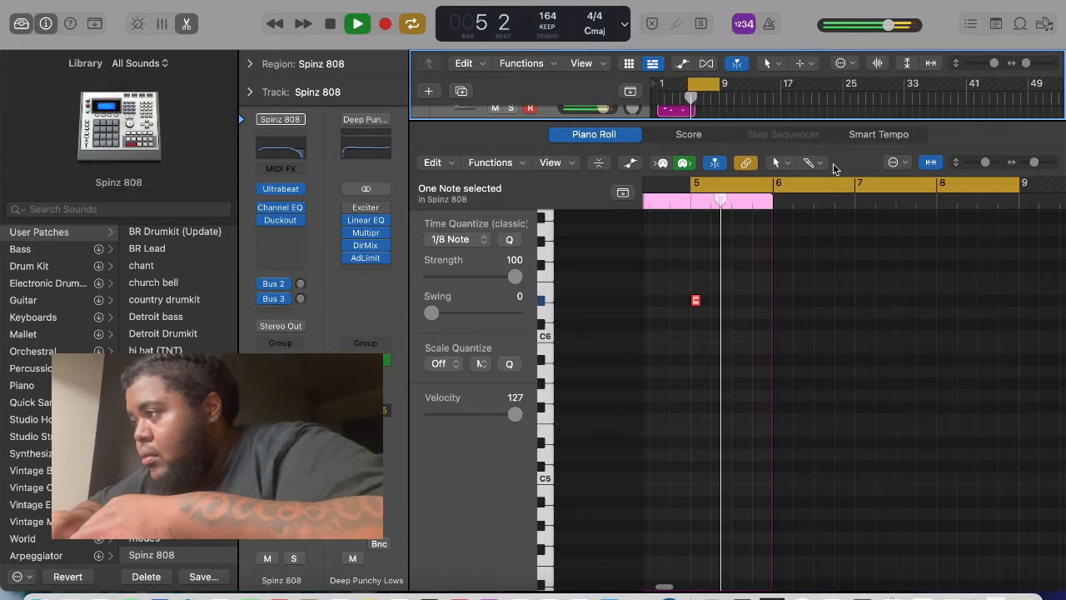
key(space)
drag(700, 300, 698, 336)
key(space)
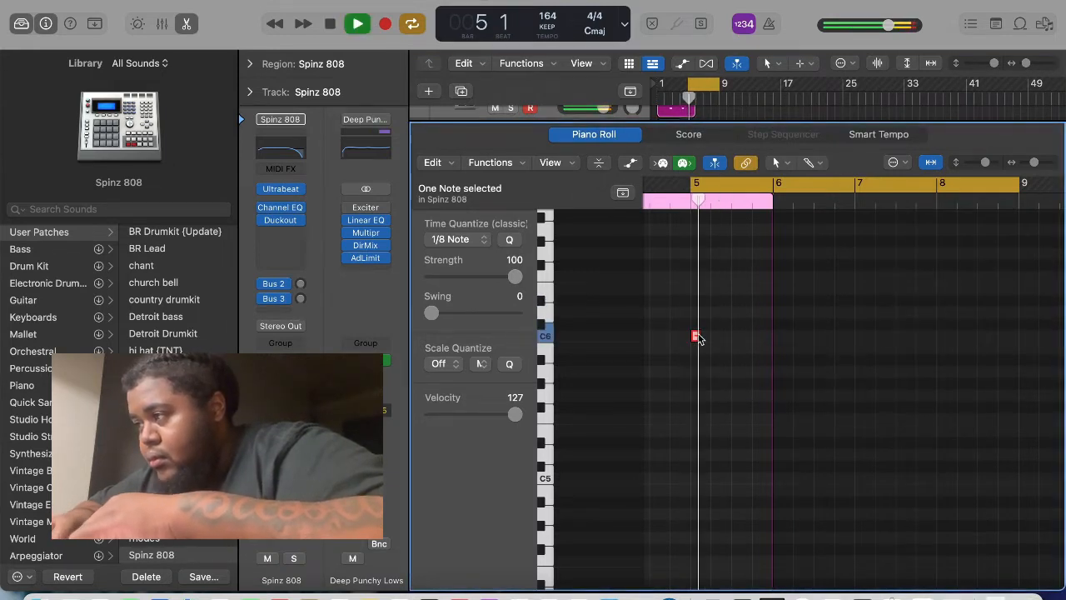
key(space)
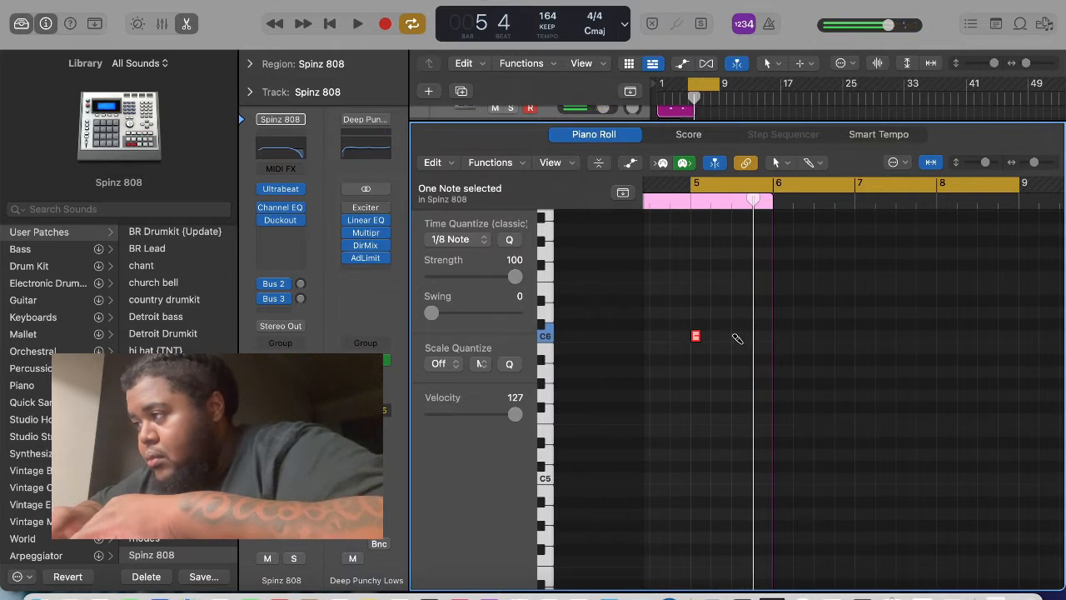
Add a D6 note on beat 3 of bar 5 and a D#6 note at the start of bar 6, playing the loop.
super+click(736, 336)
drag(736, 338, 737, 313)
key(space)
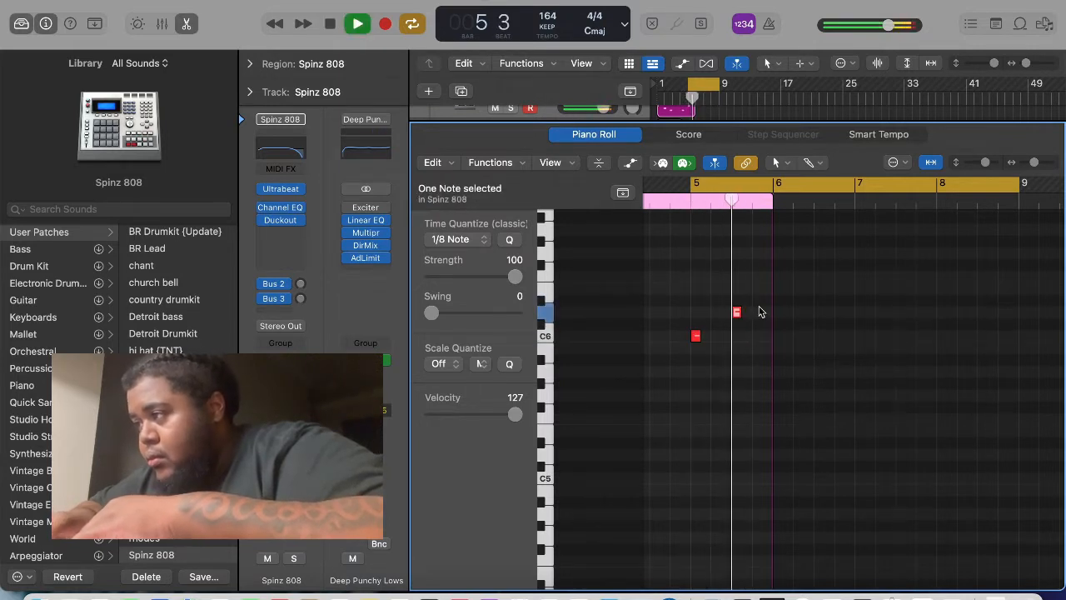
super+click(778, 301)
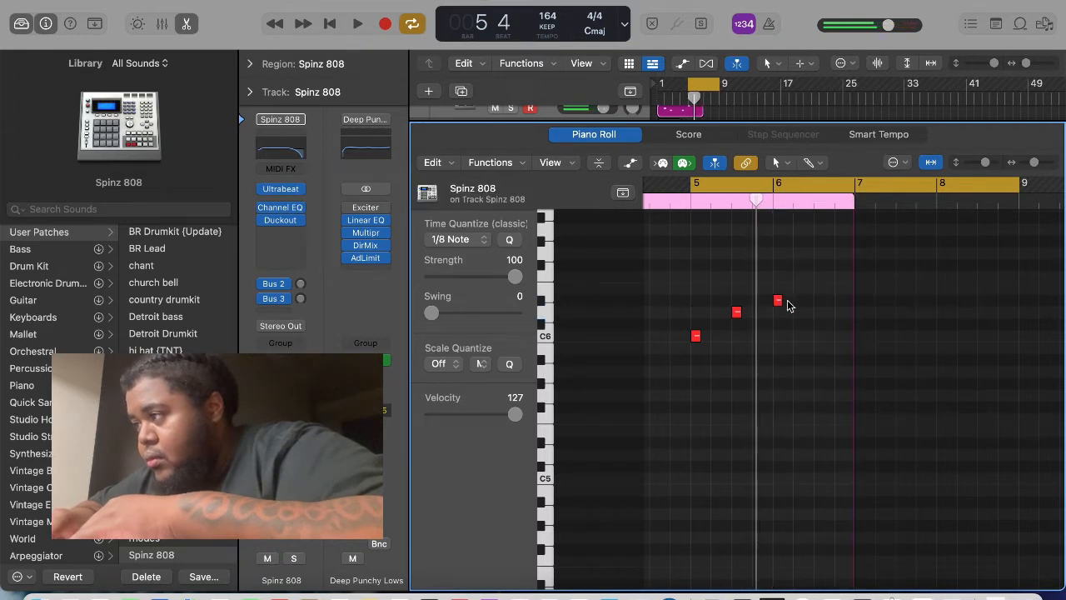
click(777, 301)
key(space)
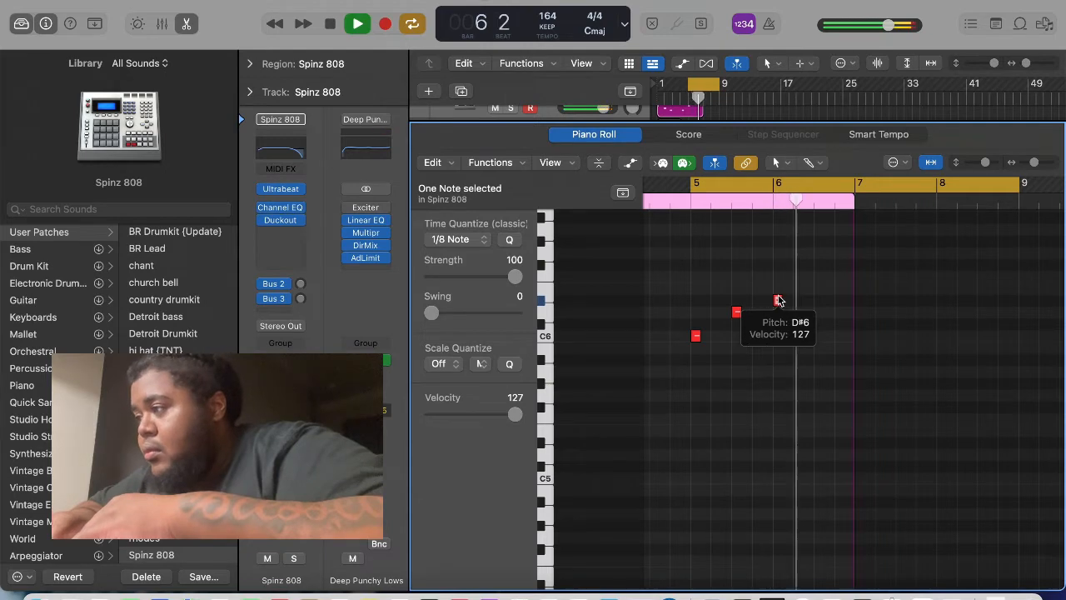
key(space)
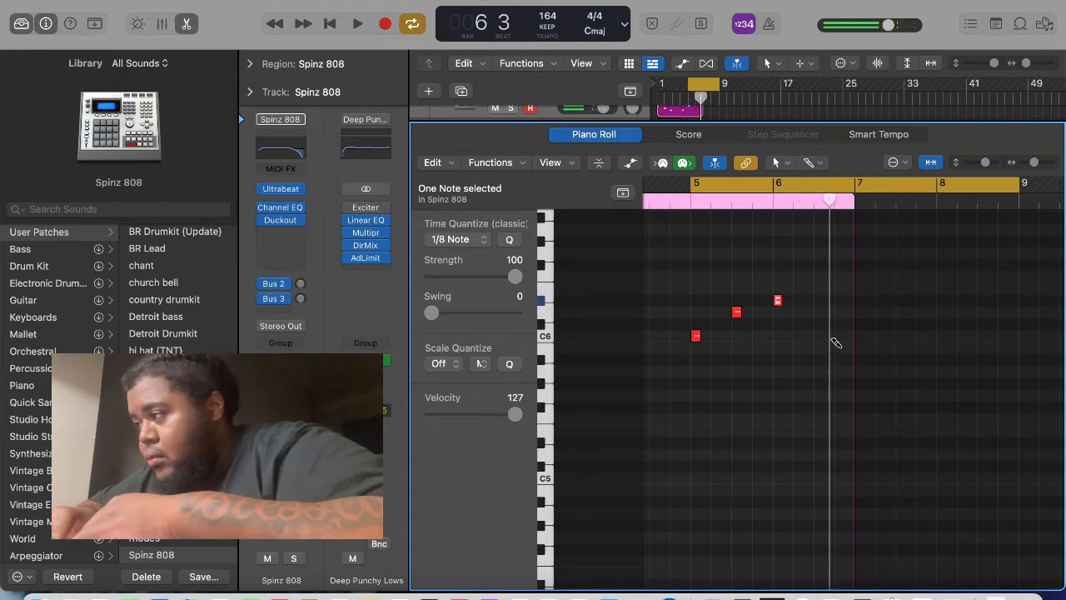
Add an A#5 note in the second half of bar 6, play the loop and shift the note to beat 4.
drag(829, 336, 835, 362)
key(space)
key(space)
key(space)
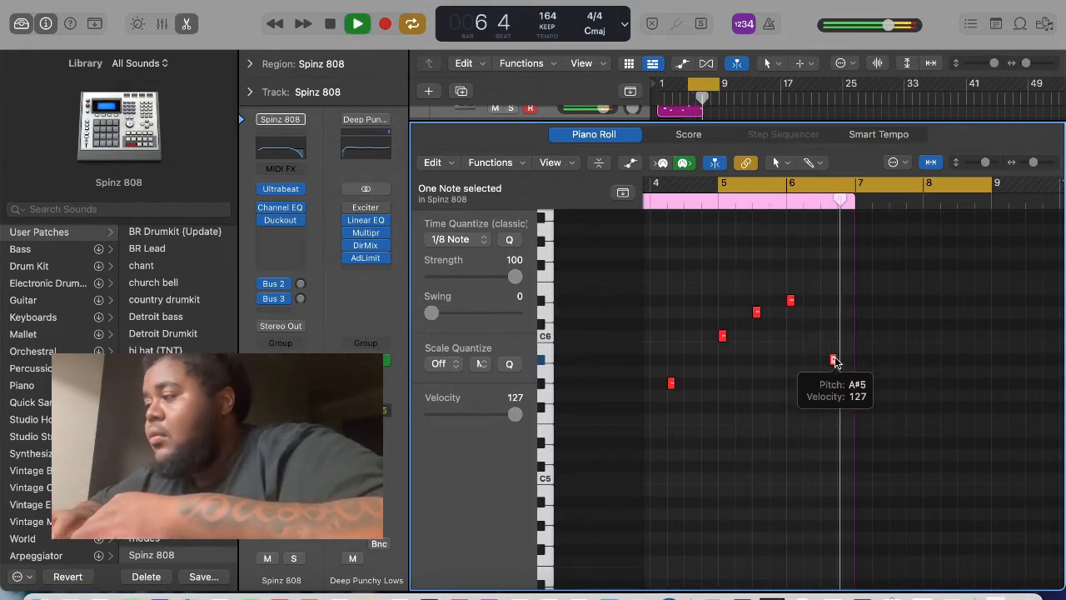
key(space)
drag(835, 363, 843, 362)
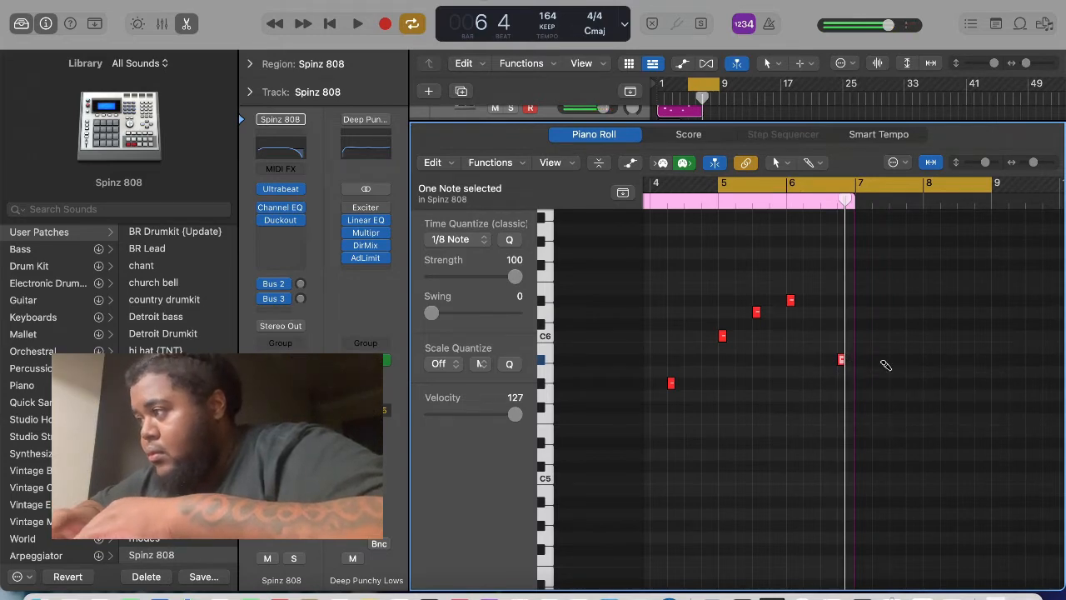
Move the A#5 note from the start of bar 7 back to beat 4 of bar 6 and play the loop.
key(space)
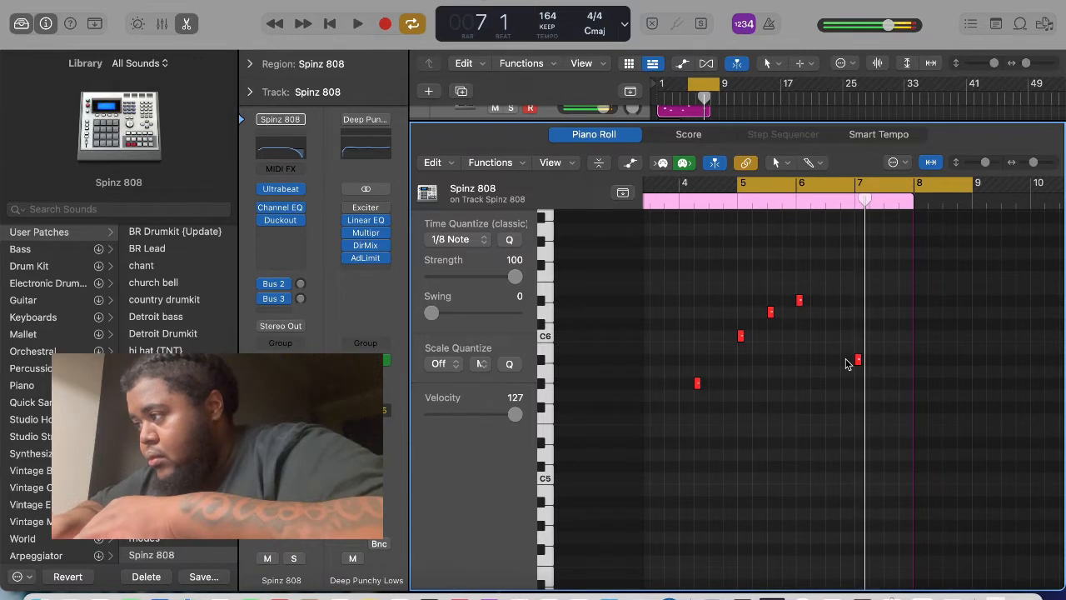
key(space)
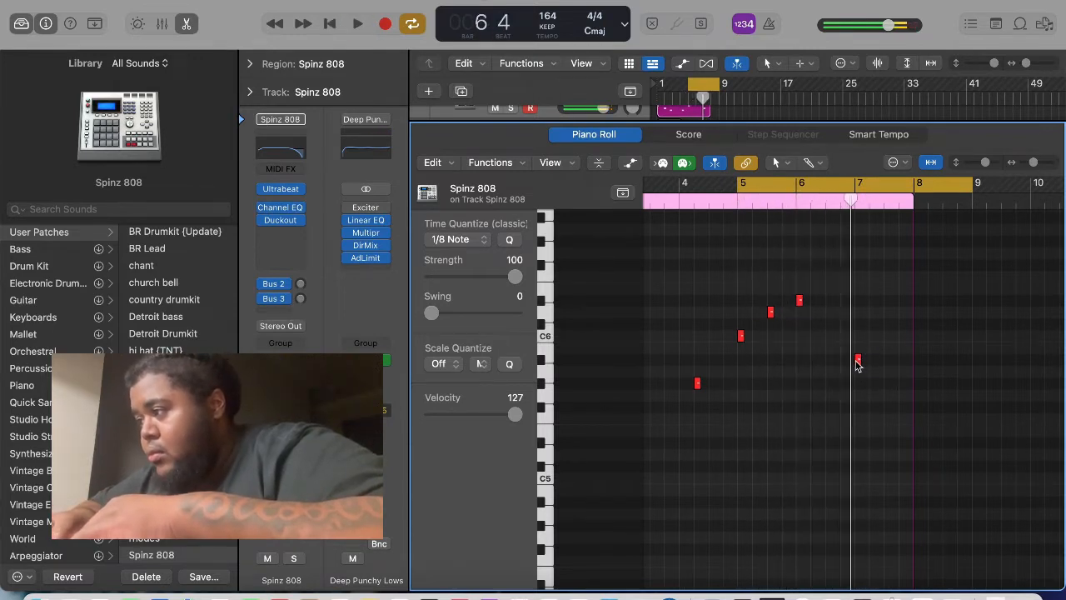
drag(857, 364, 842, 363)
key(space)
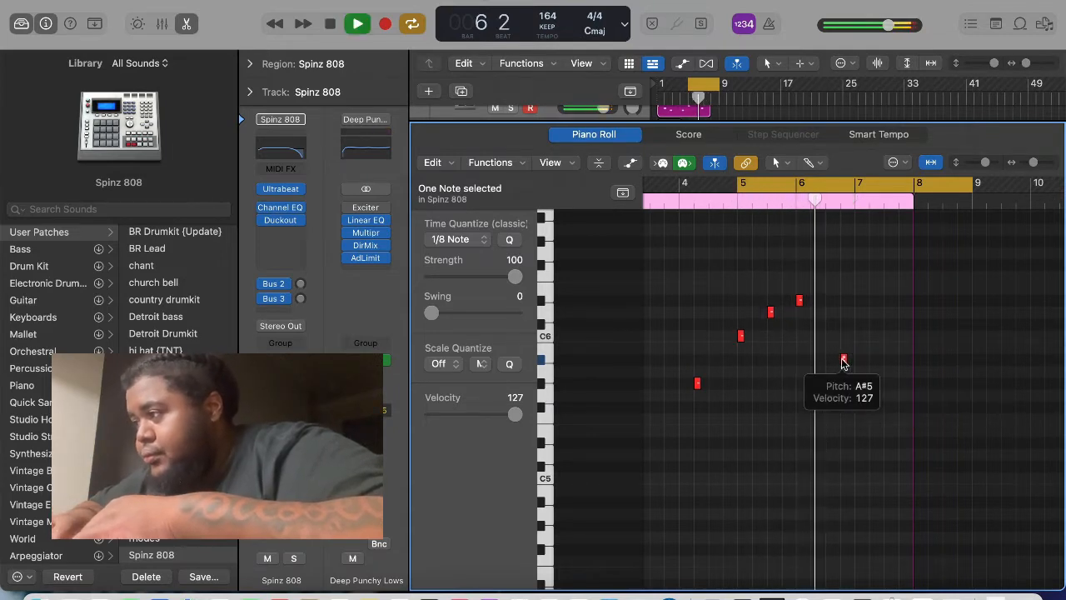
key(space)
Add a G#5 note on beat 2 of bar 8 and two A#5 notes near the bar's end, and play from bar 5.
click(921, 360)
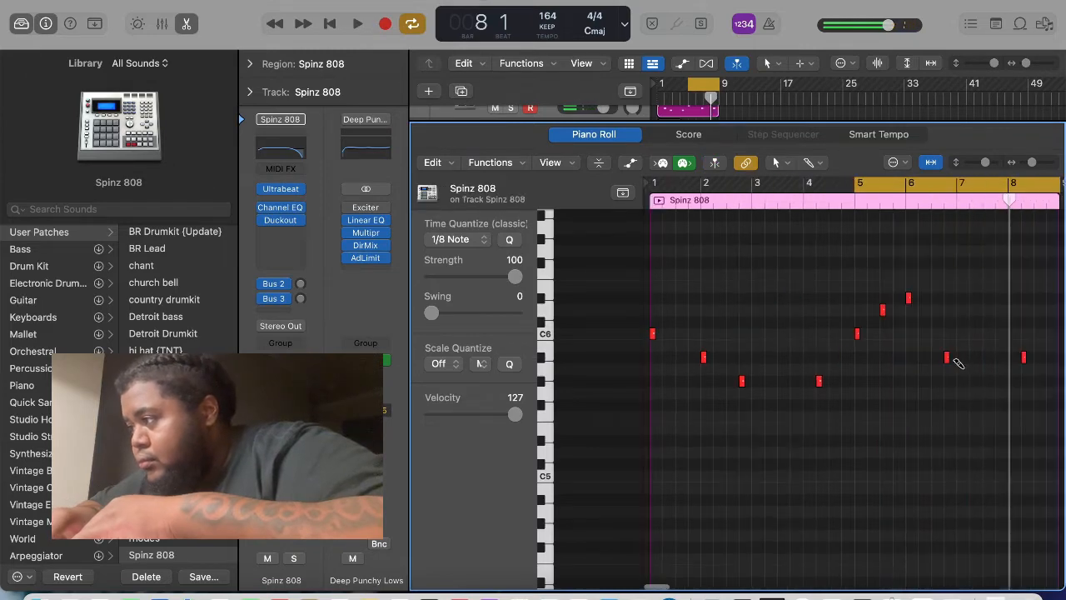
mouse_move(1024, 363)
mouse_down()
mouse_move(1026, 392)
mouse_move(1026, 380)
mouse_up()
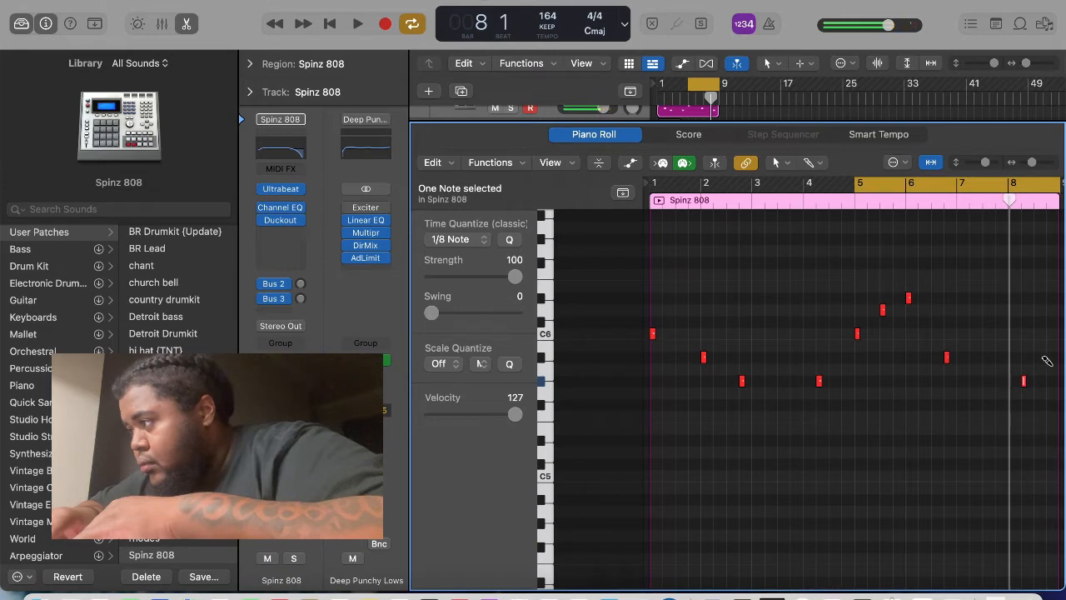
click(855, 184)
key(space)
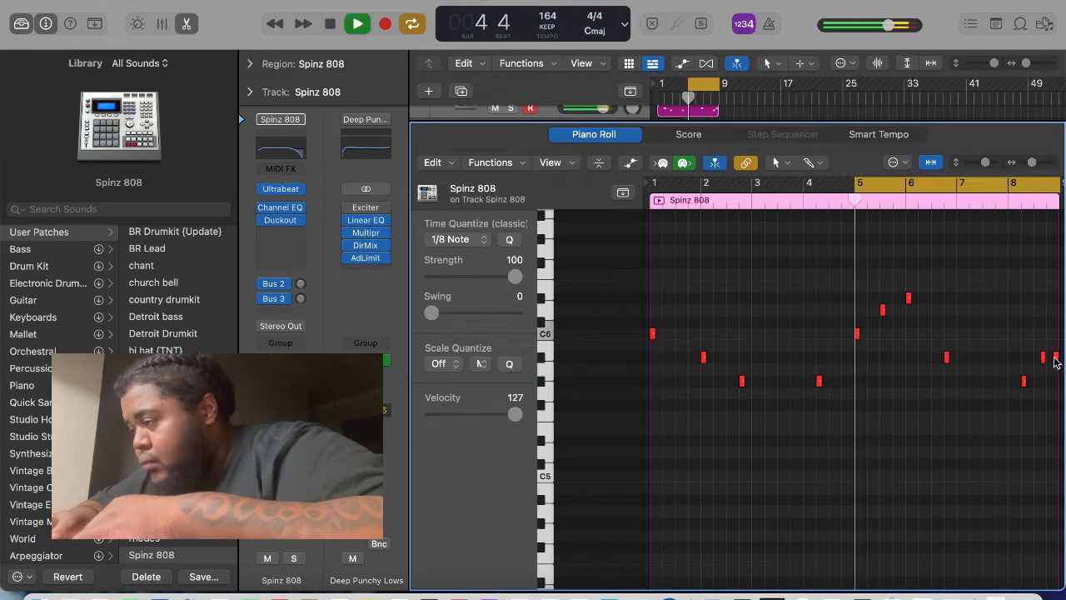
Extend the cycle range back to bar 1 and play the full eight bars.
drag(858, 182, 567, 182)
click(186, 23)
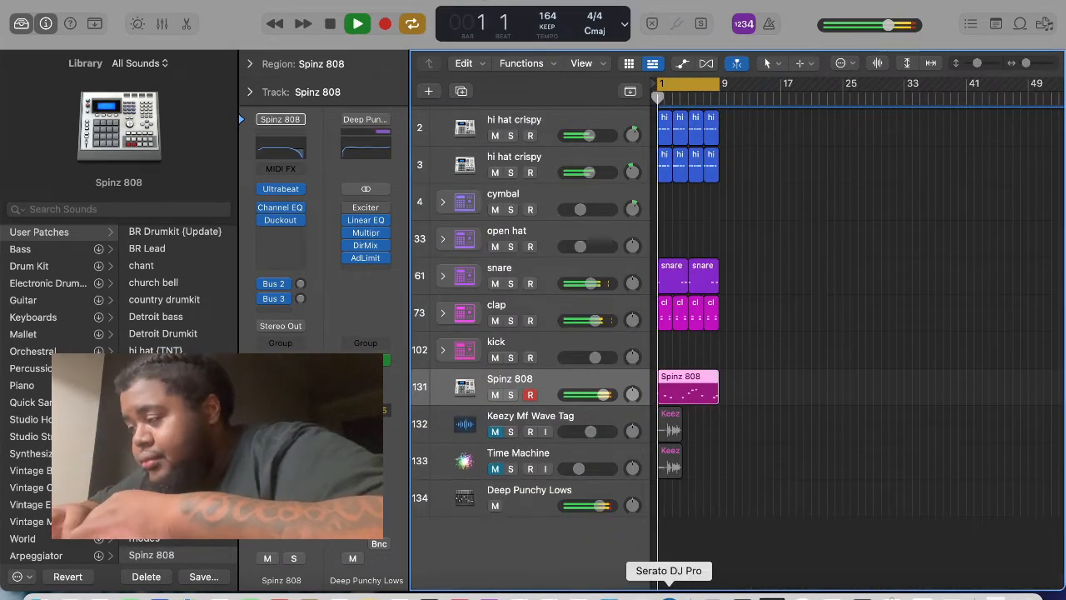
click(186, 33)
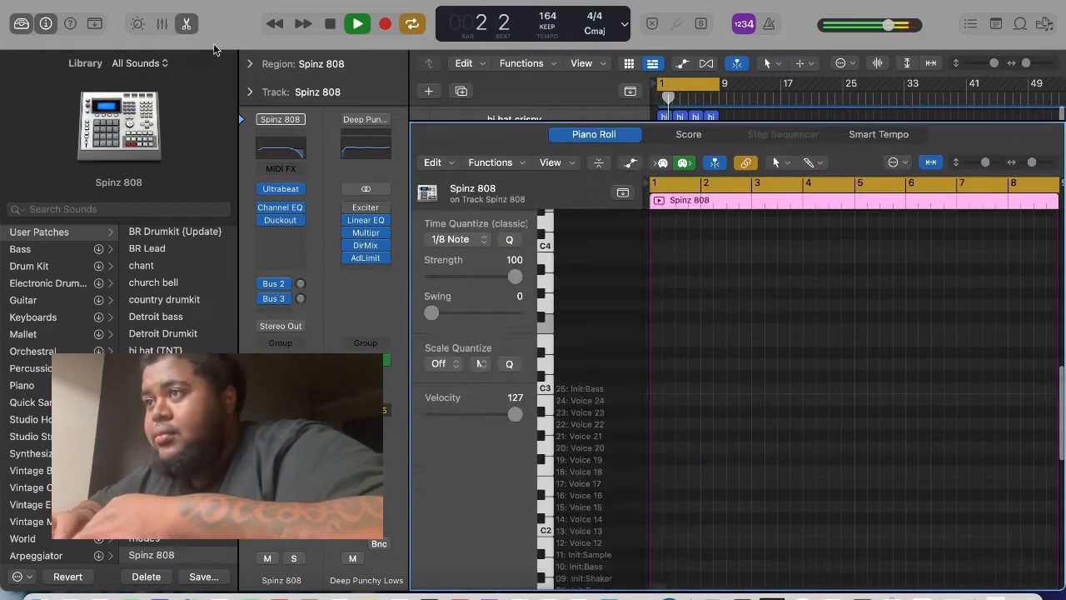
Raise the 808 note on beat 2 of bar 8 to A#5 and play the loop.
scroll(868, 456, right, 3)
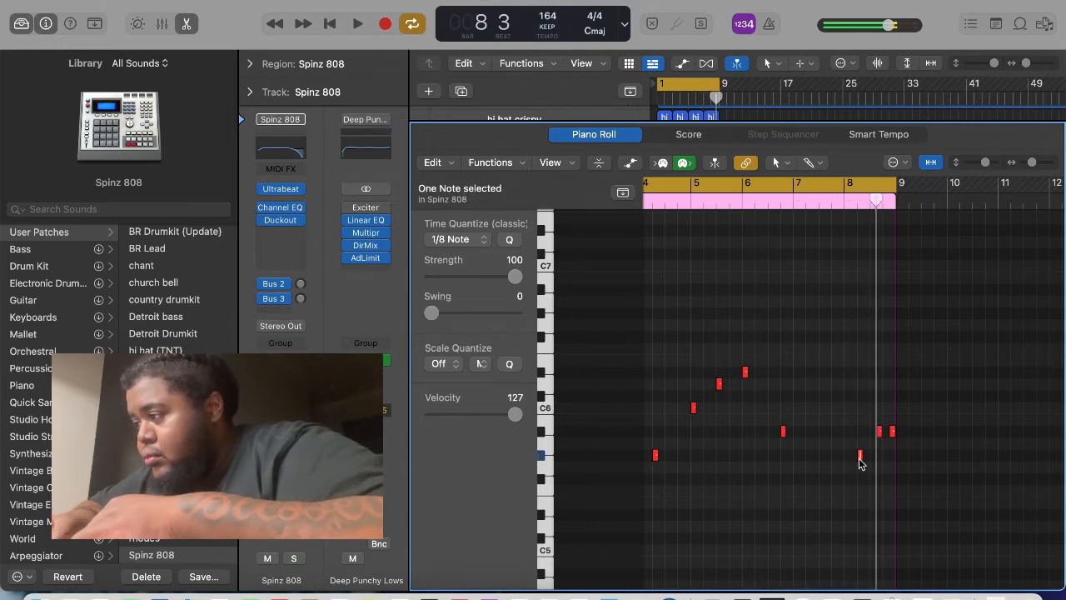
drag(859, 458, 861, 434)
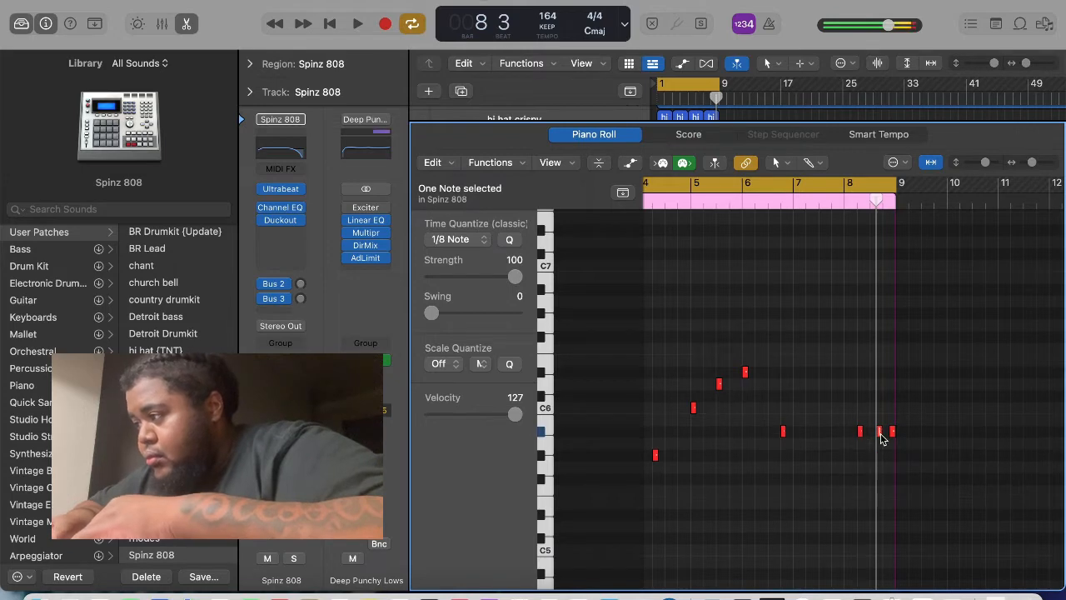
key(space)
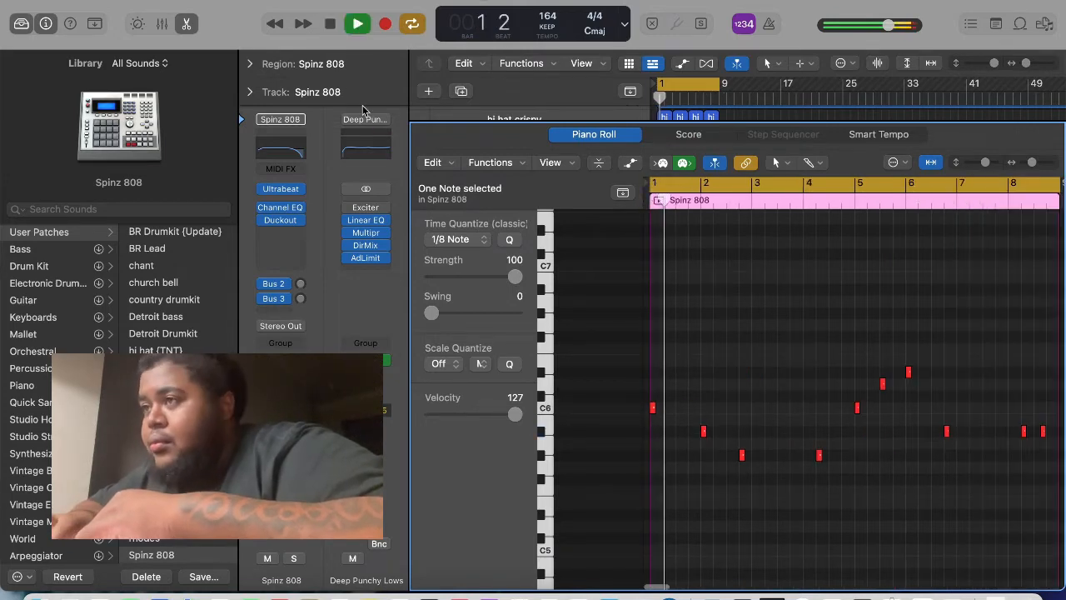
On the kick track, draw C1 notes at the start of bar 1, the start of bar 2 and beat 2 of bar 2, and play them.
click(186, 23)
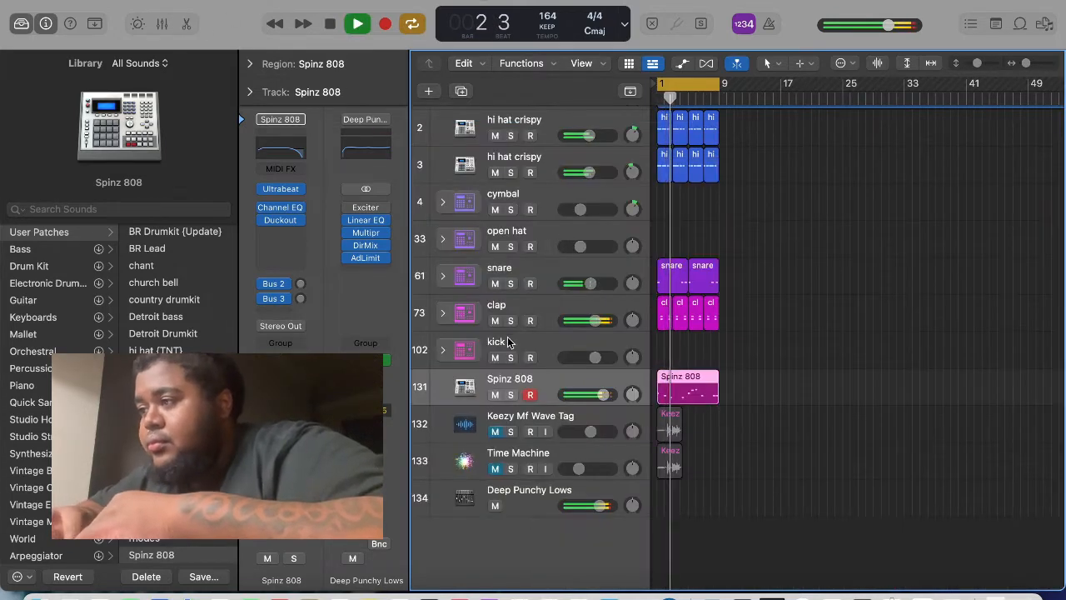
click(508, 342)
click(188, 24)
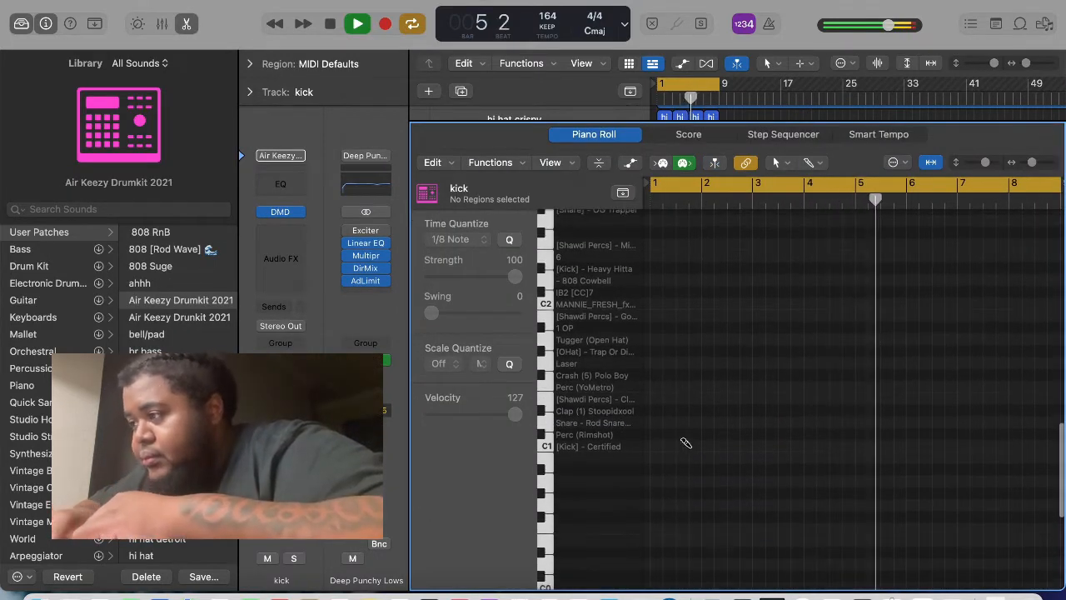
super+click(654, 446)
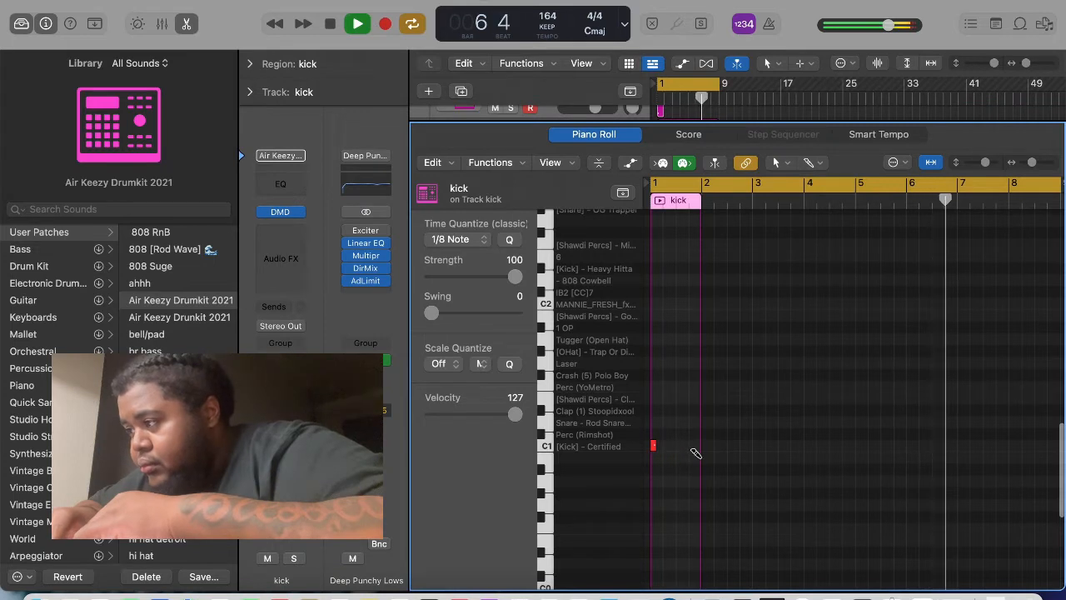
super+click(717, 446)
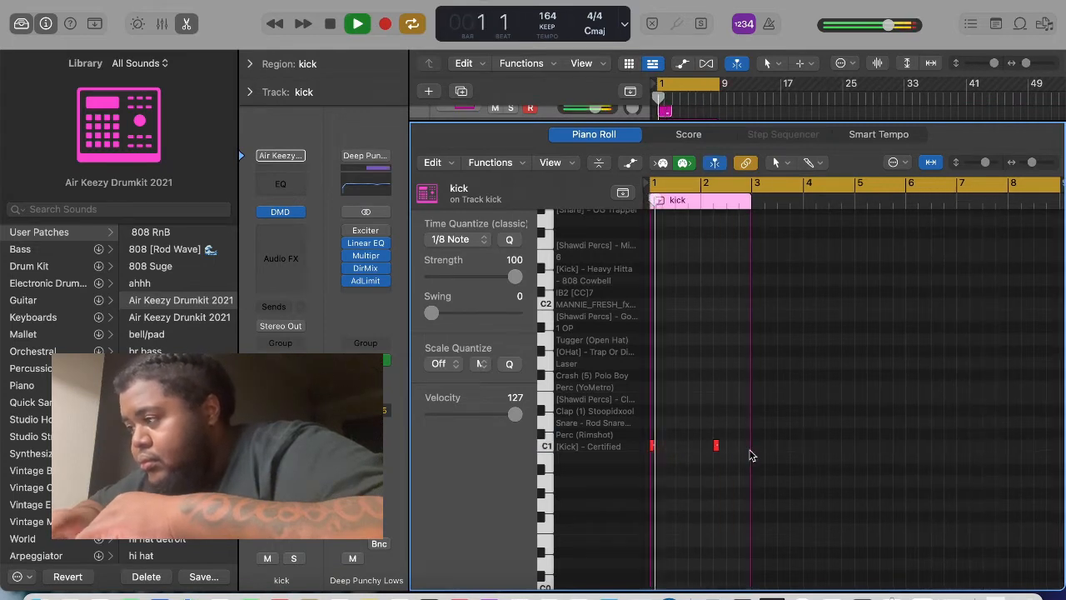
super+click(707, 446)
key(z)
key(space)
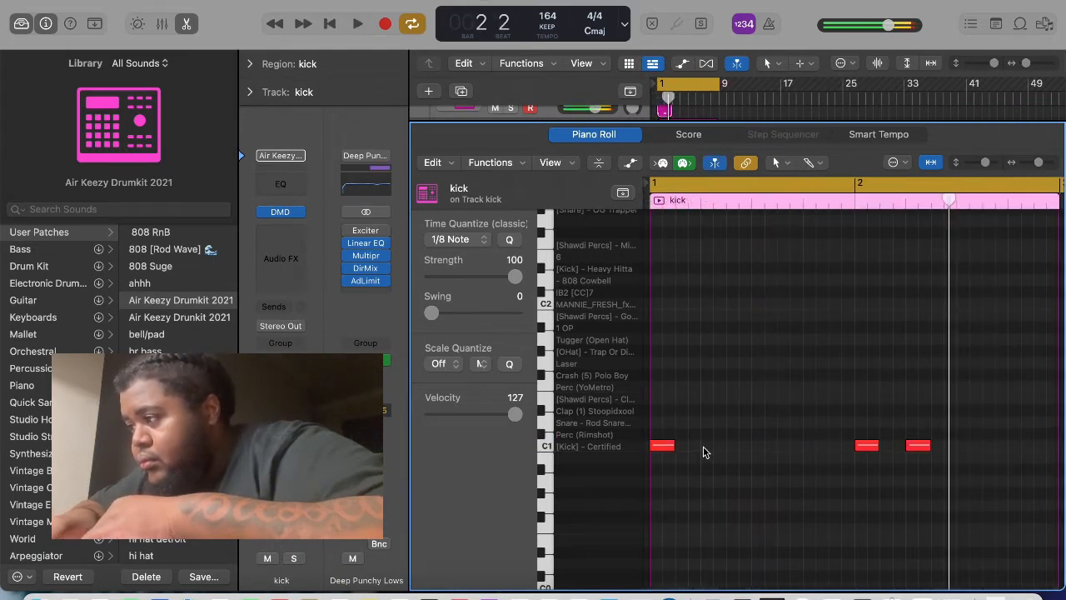
key(space)
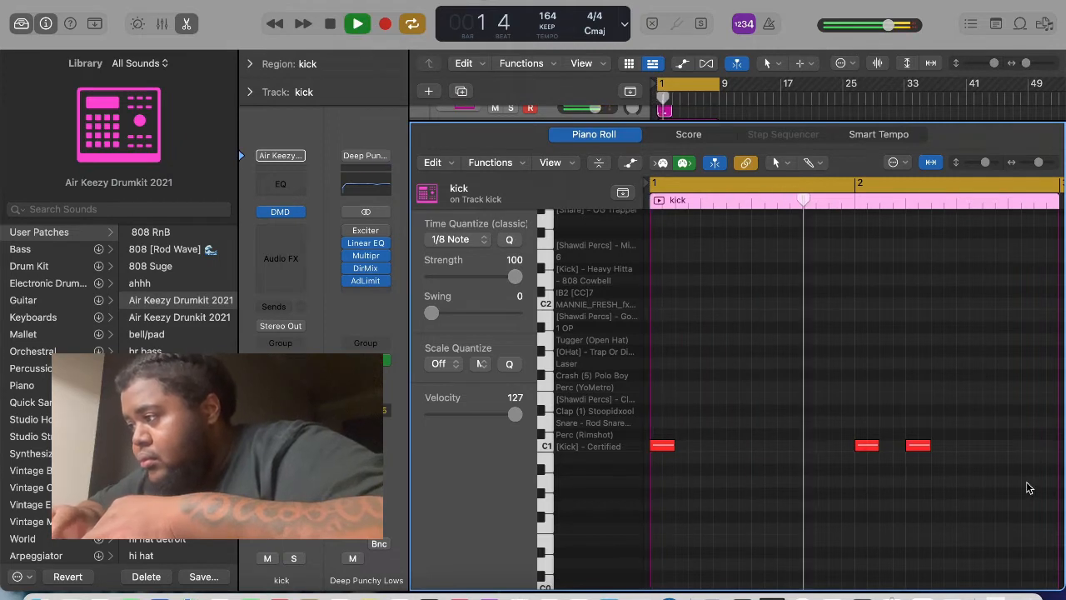
Add C1 kick notes halfway through beat 2 and on beat 4 of bar 2, plus beat 2 of bar 4, and play them.
key(space)
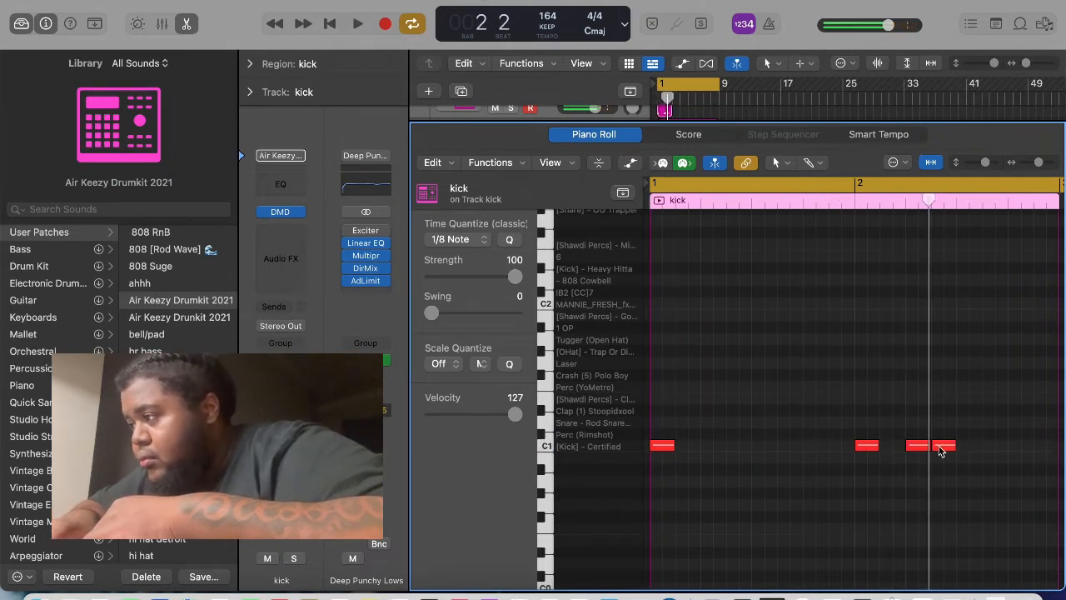
key(space)
scroll(938, 449, right, 3)
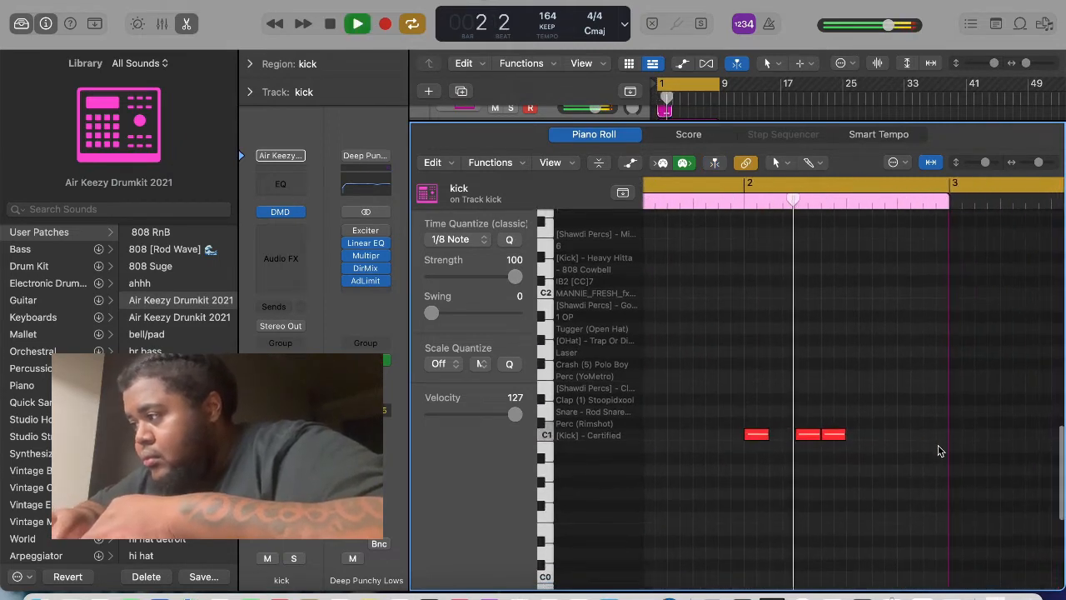
super+click(906, 434)
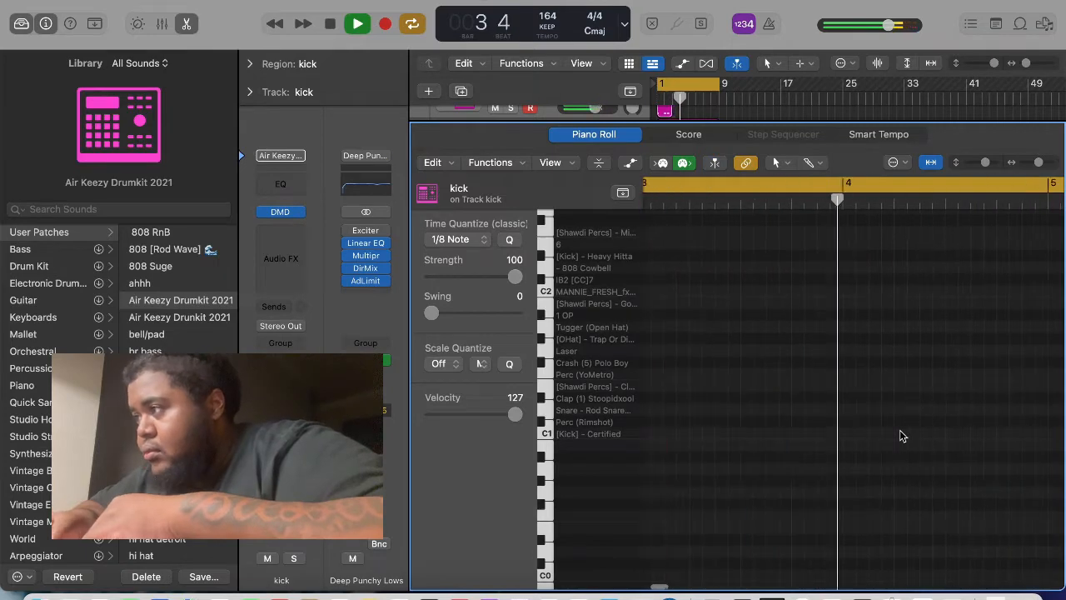
key(space)
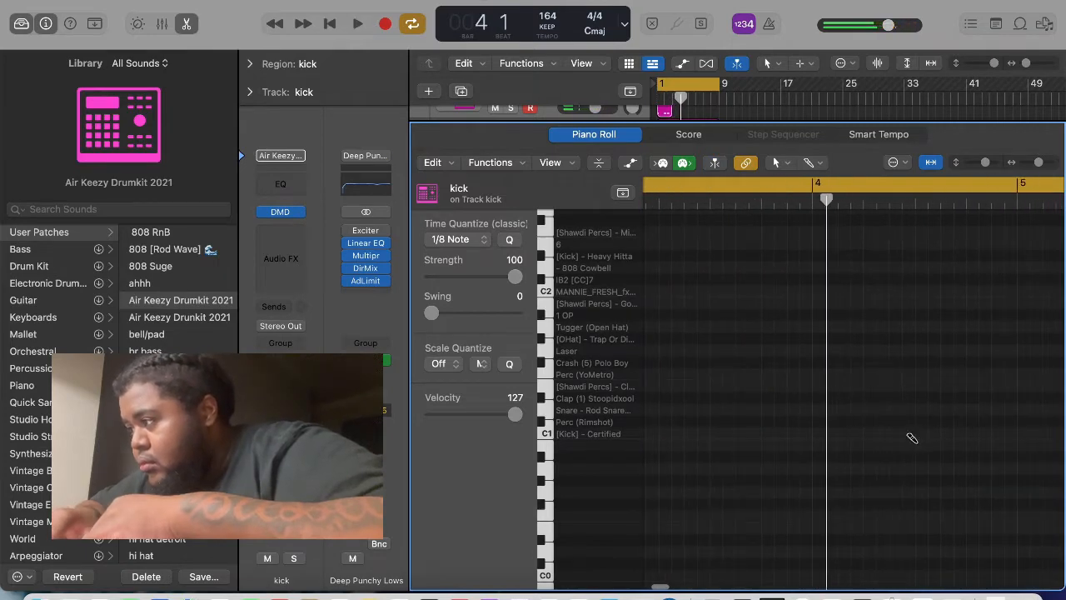
key(Return)
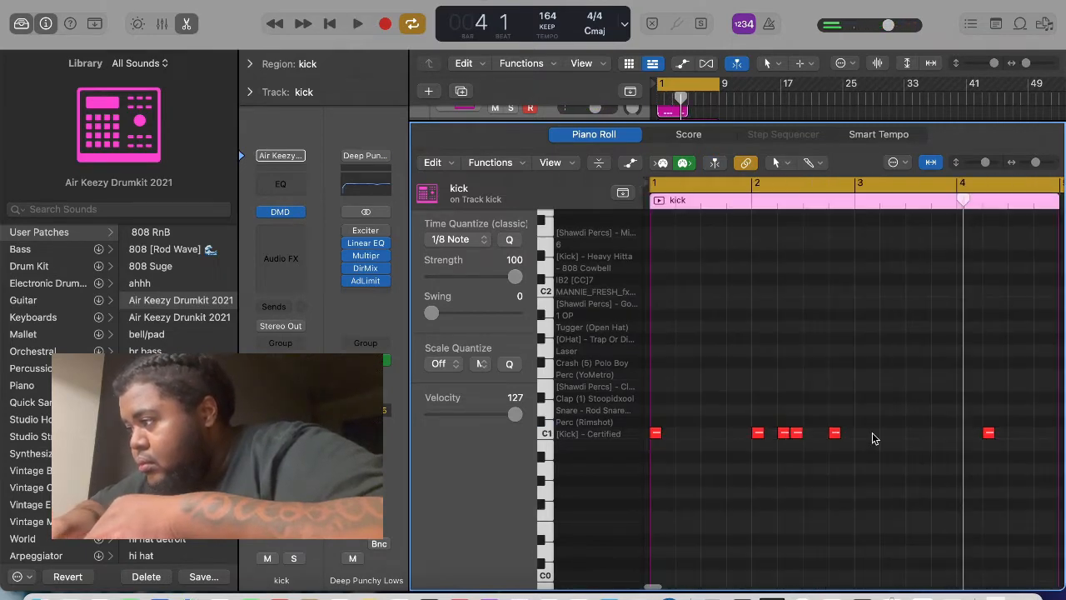
key(space)
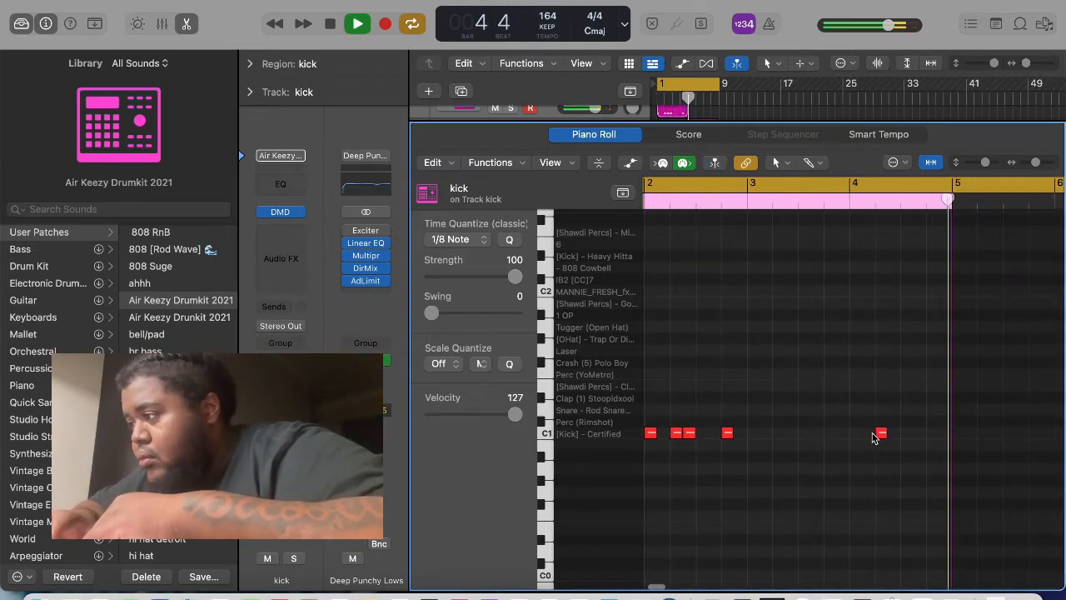
Add C1 kick notes on beats 1 and 3 of bar 5 and play the pattern.
key(space)
click(959, 436)
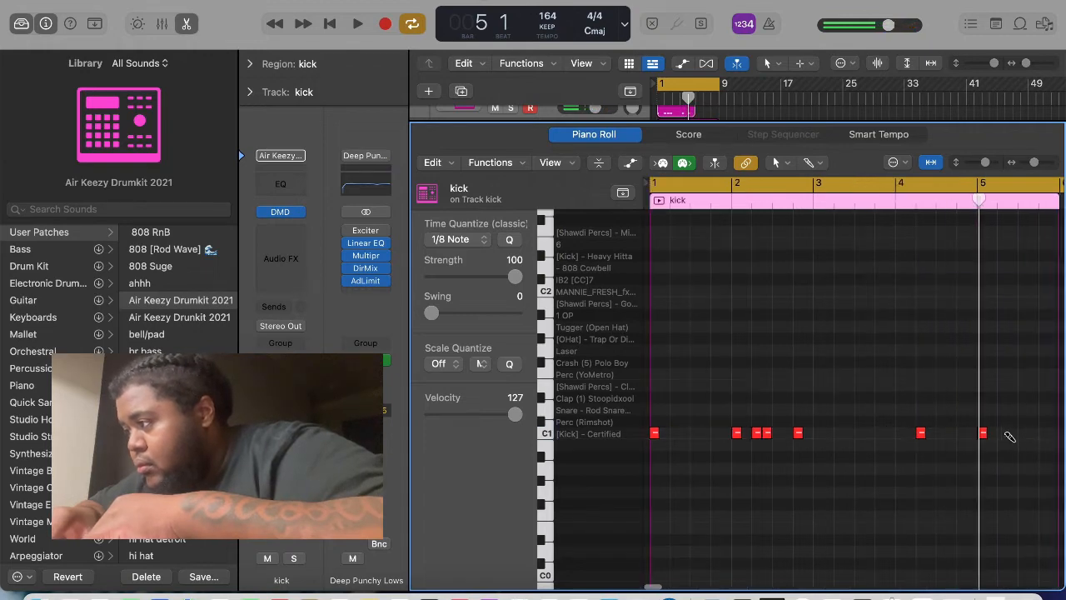
click(1004, 433)
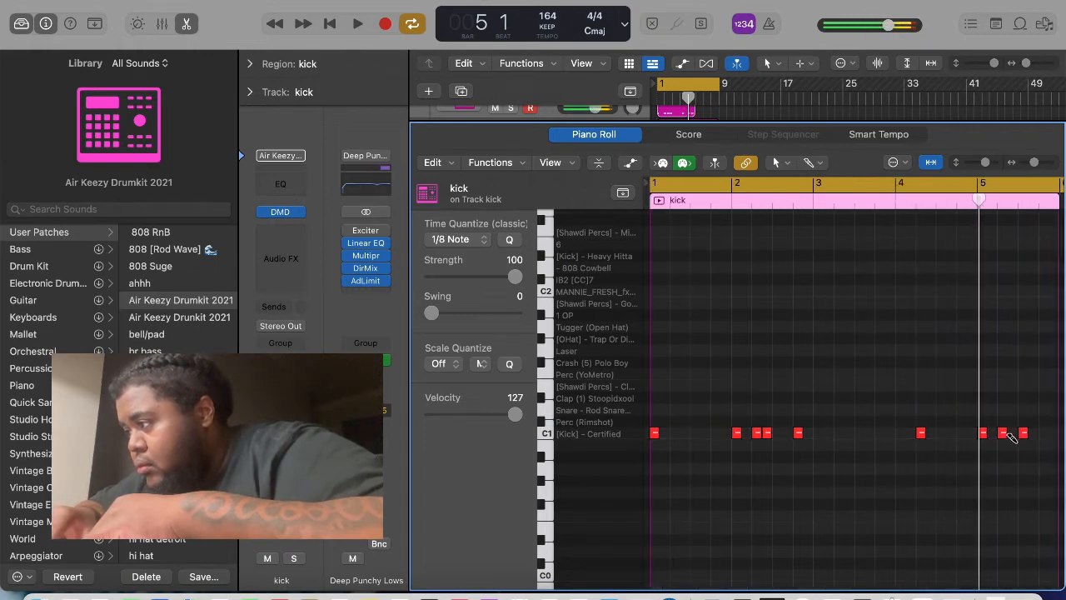
click(1005, 433)
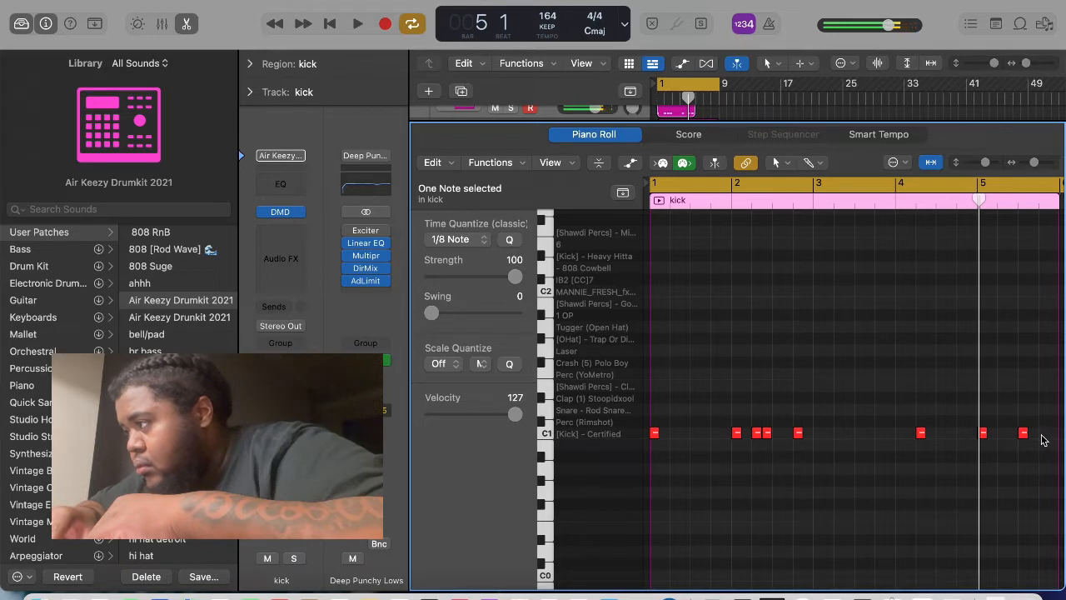
scroll(1042, 439, right, 3)
key(space)
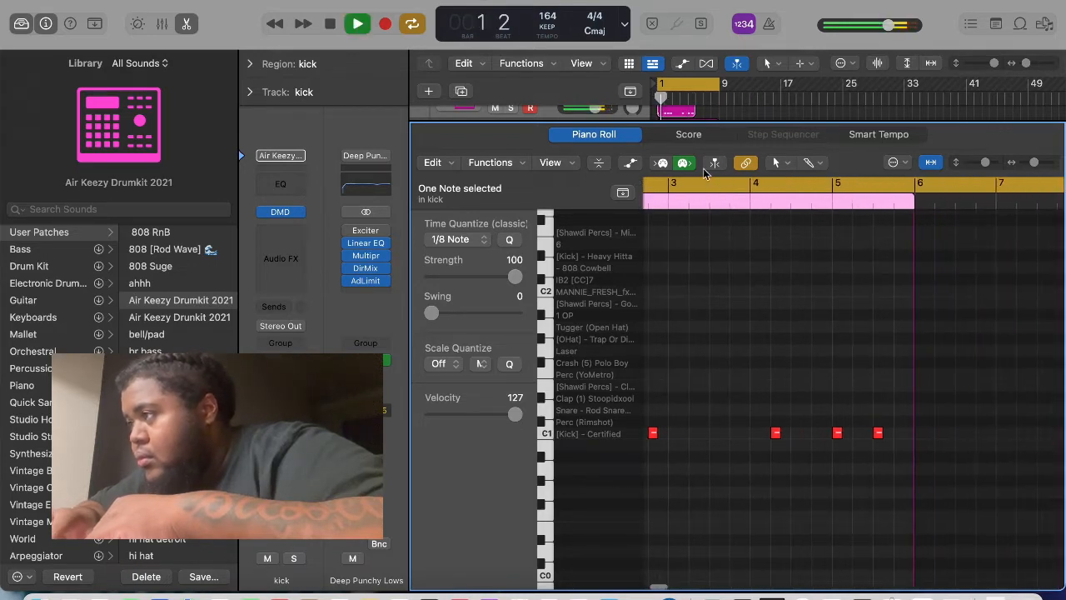
Start the cycle range at bar 5, add C1 kick notes on beats 1 and 4 of bar 6, and play them.
drag(658, 85, 692, 107)
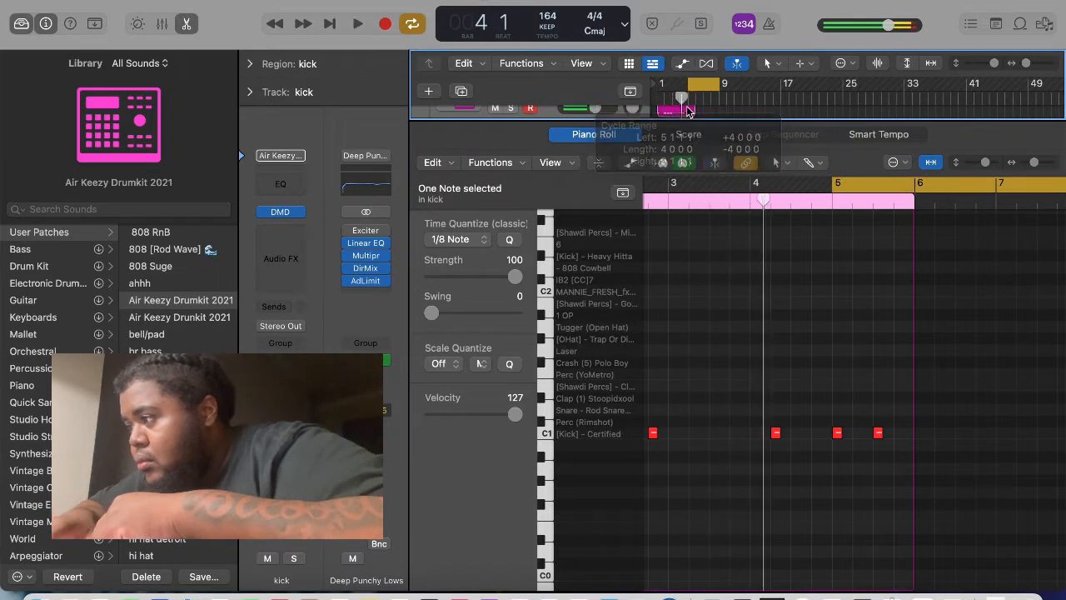
key(space)
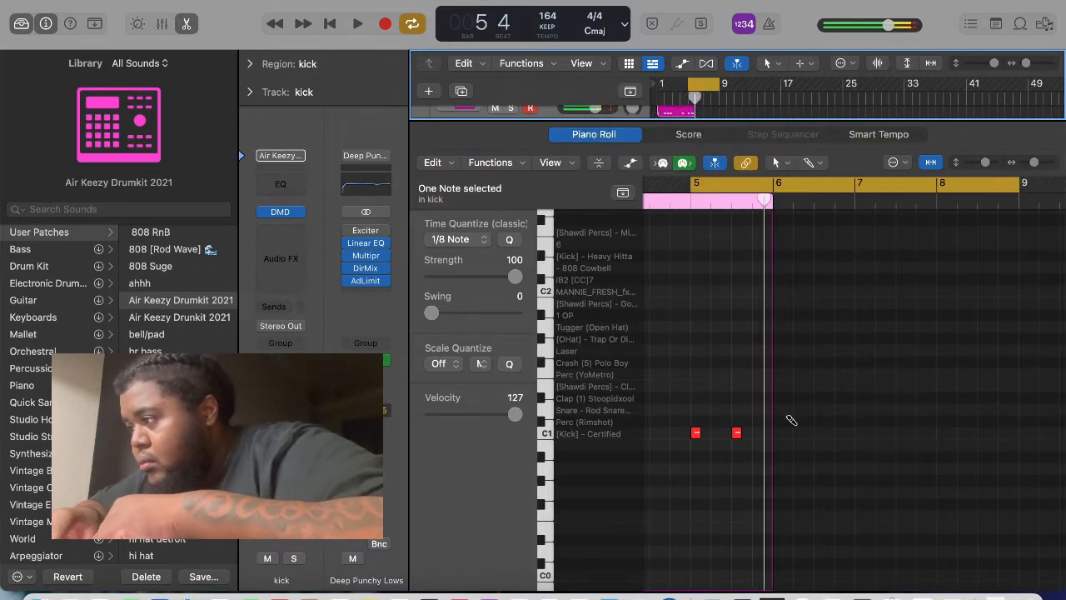
click(782, 437)
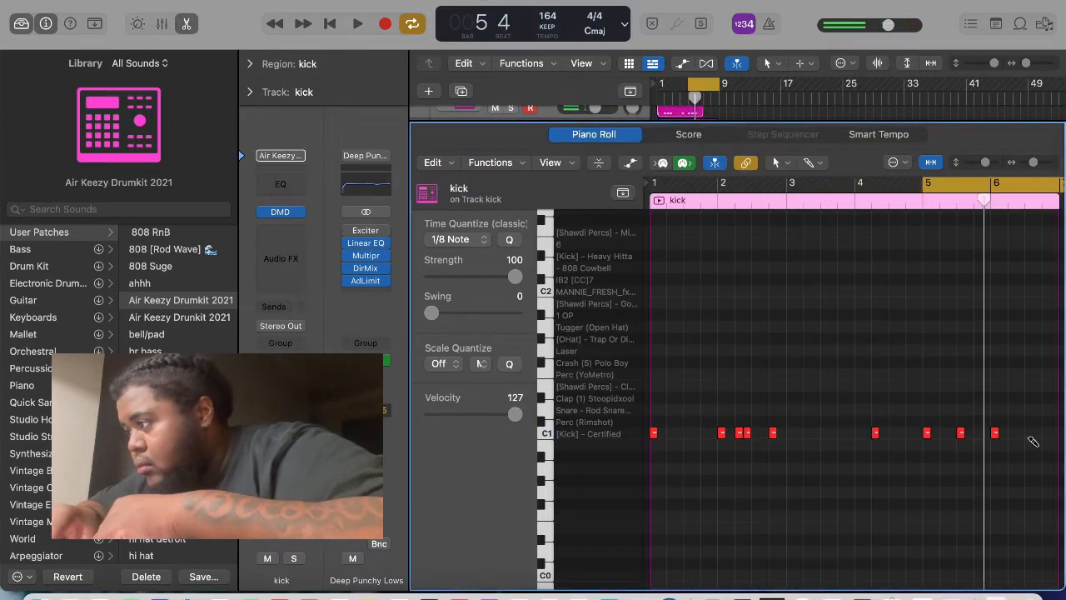
key(space)
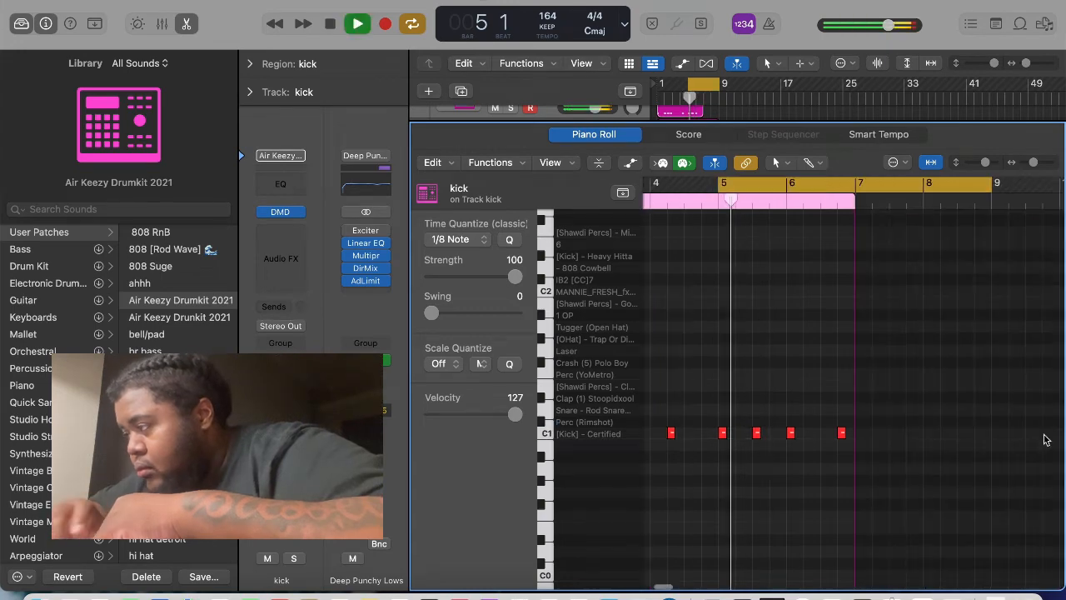
Add C1 kick notes on beat 2 and halfway through beat 3 of bar 8, and extend the cycle range back to bar 1.
click(944, 432)
click(1042, 432)
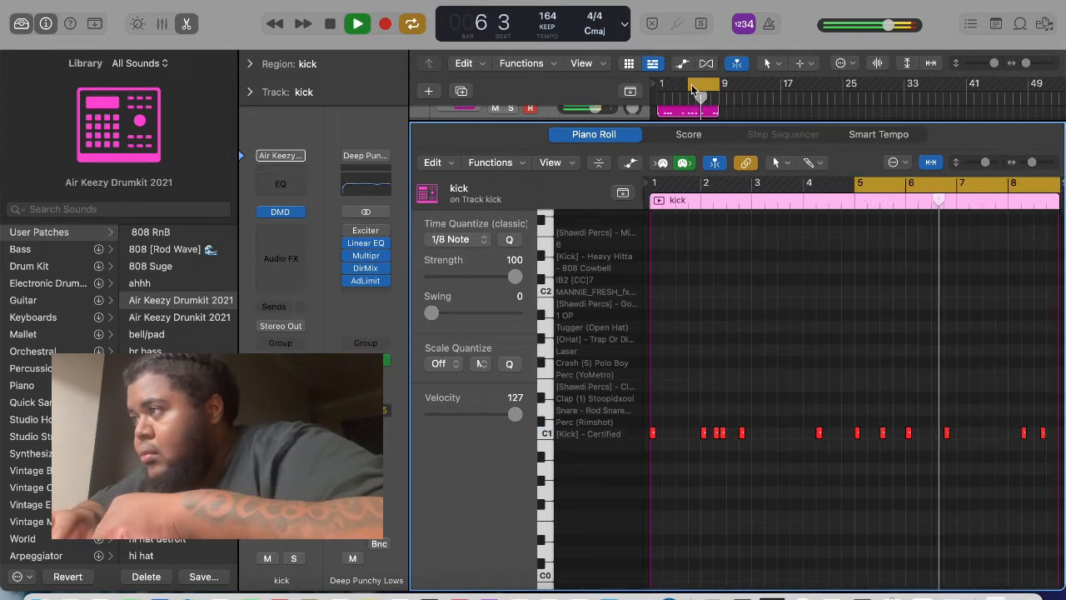
drag(689, 84, 619, 78)
key(space)
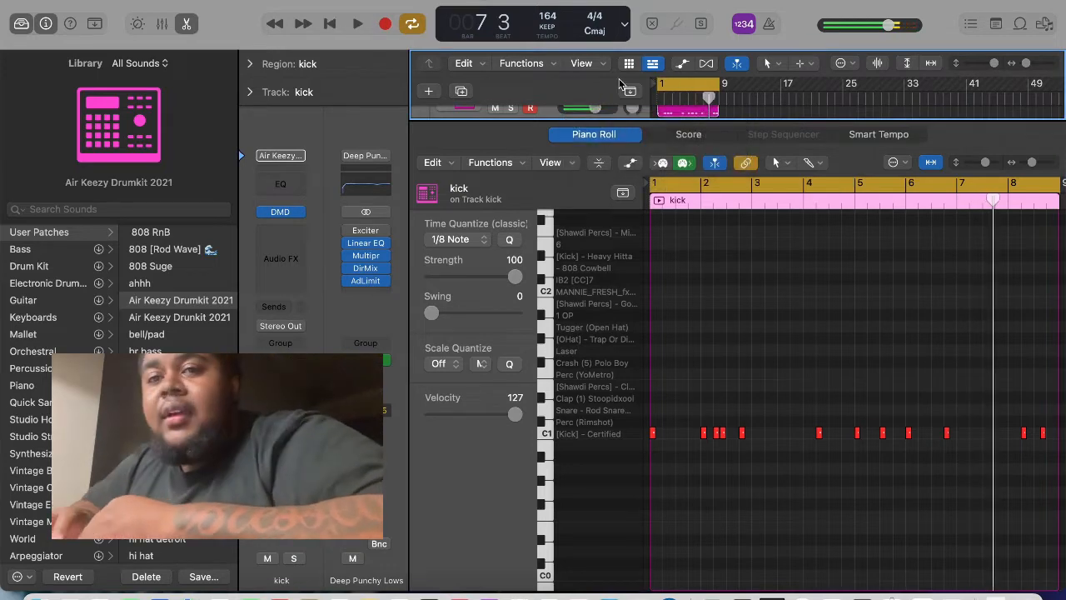
On the cymbal track, draw a C#2 note at the start of bar 1 and play it.
click(187, 25)
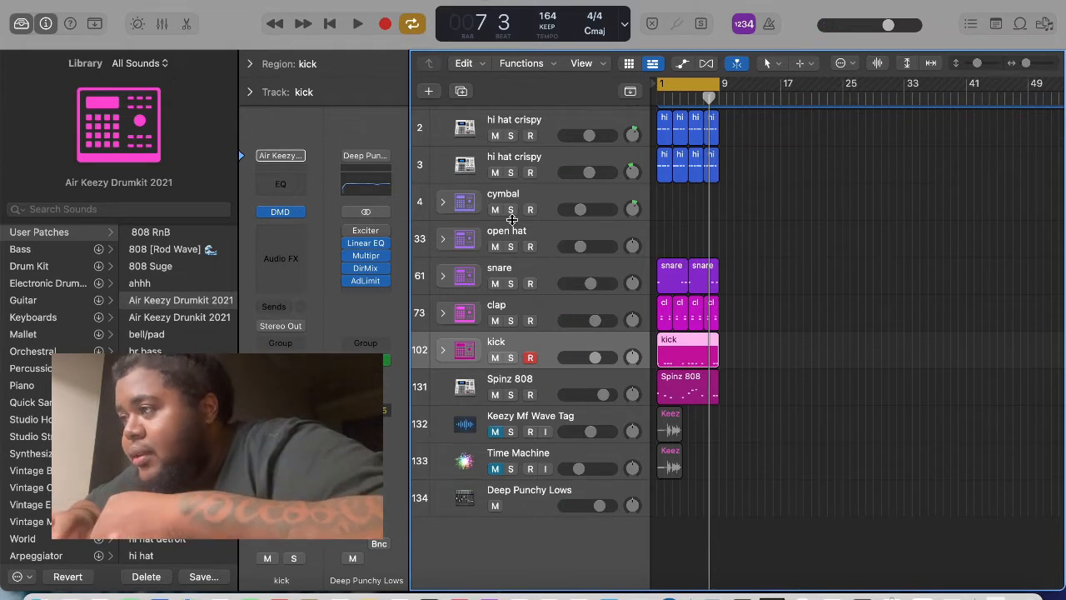
click(514, 226)
click(502, 202)
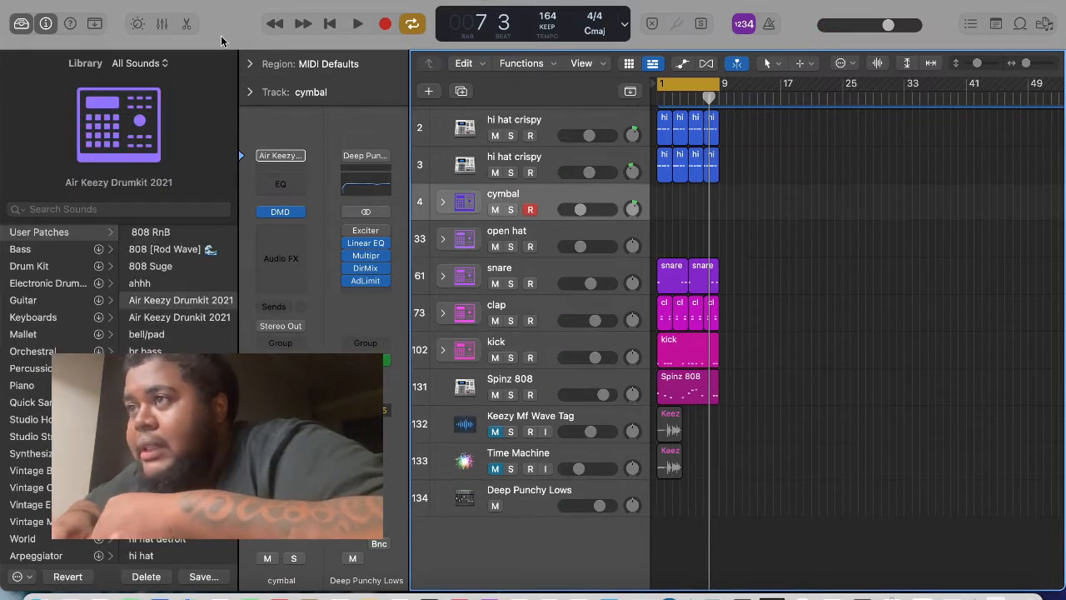
click(187, 25)
scroll(693, 392, down, 5)
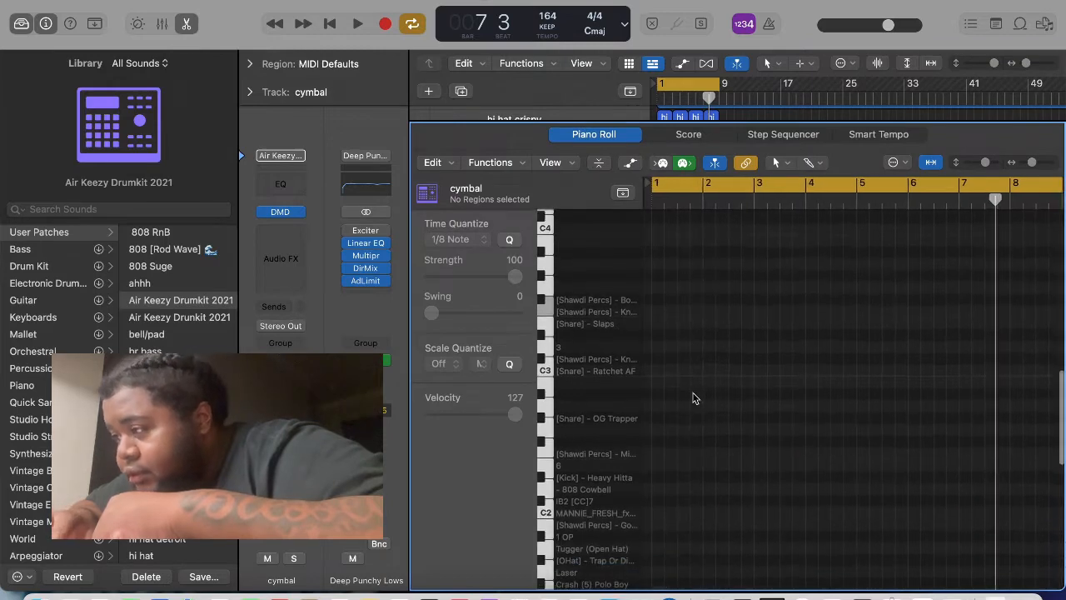
click(654, 487)
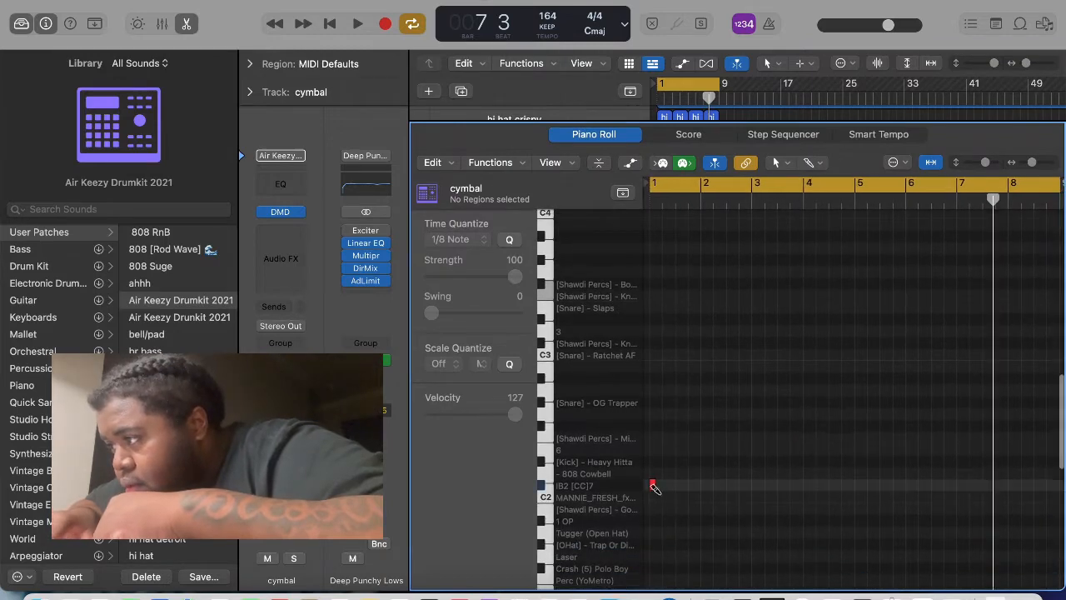
key(space)
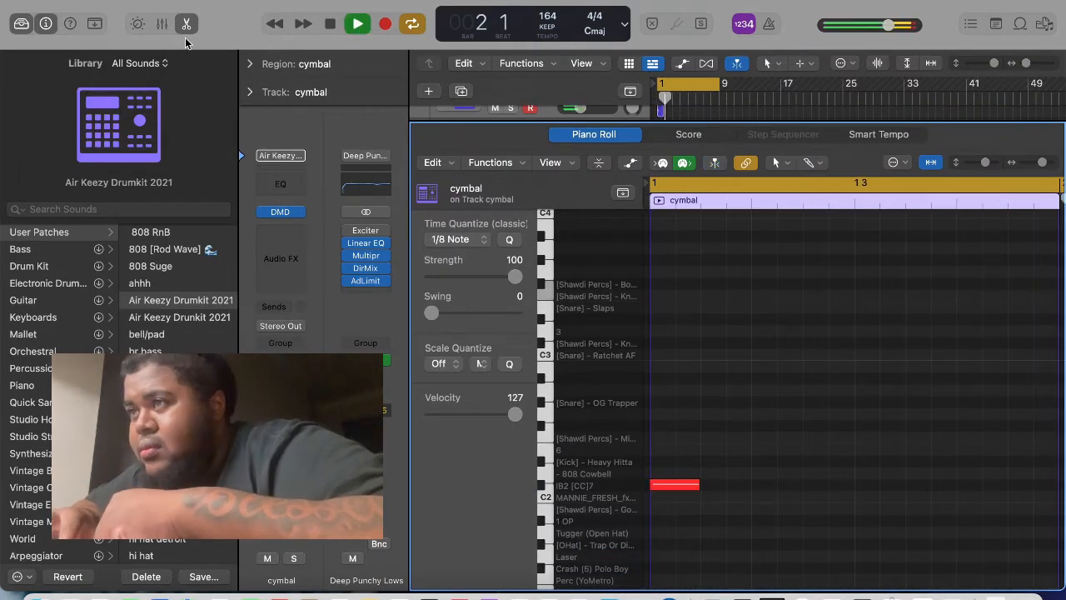
On the open hat track, draw an Open Hats (3) note on beat 2 of bar 1.
click(184, 25)
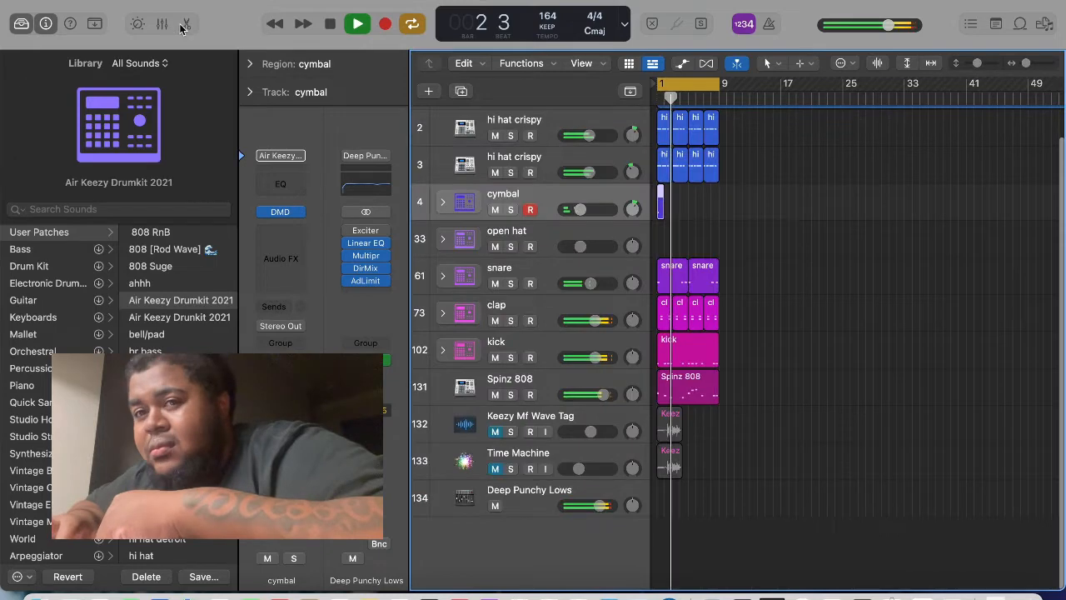
click(512, 236)
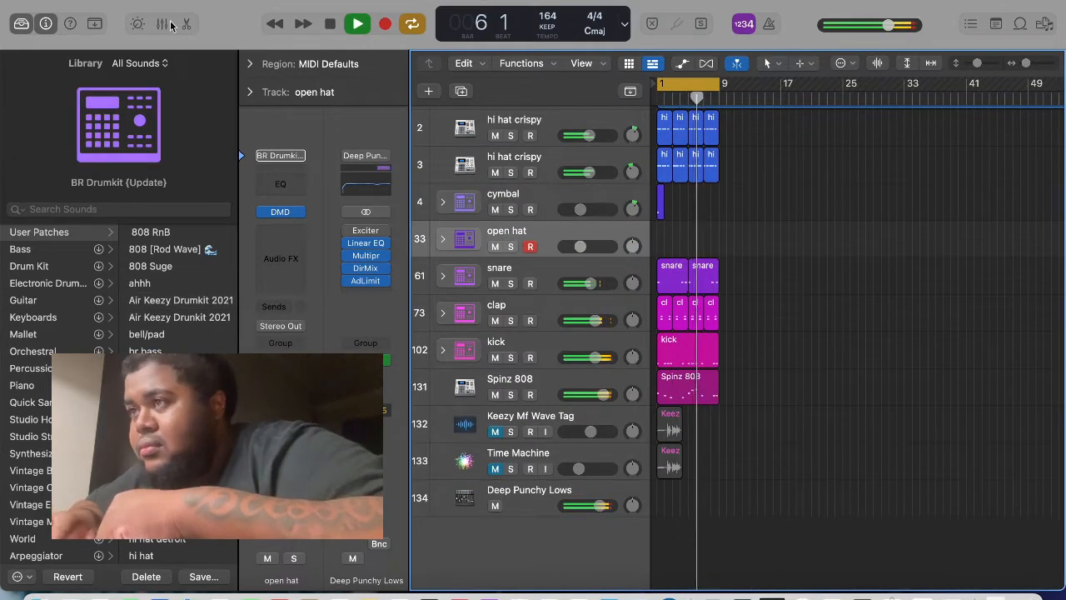
click(186, 25)
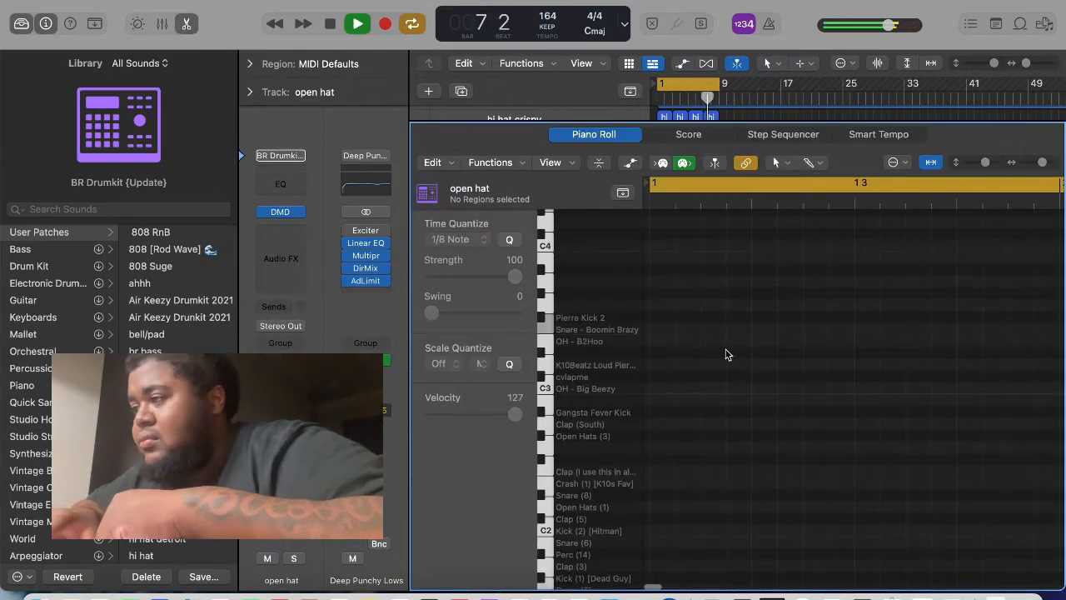
click(757, 440)
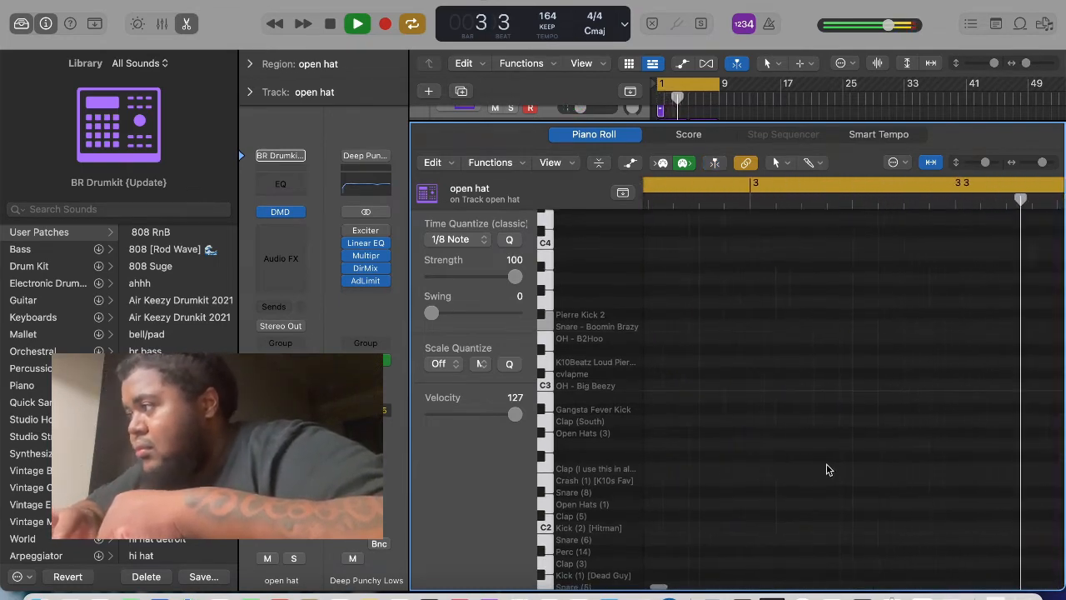
Replay from the start and place a second Open Hats (3) note on beat 2 of bar 3.
key(space)
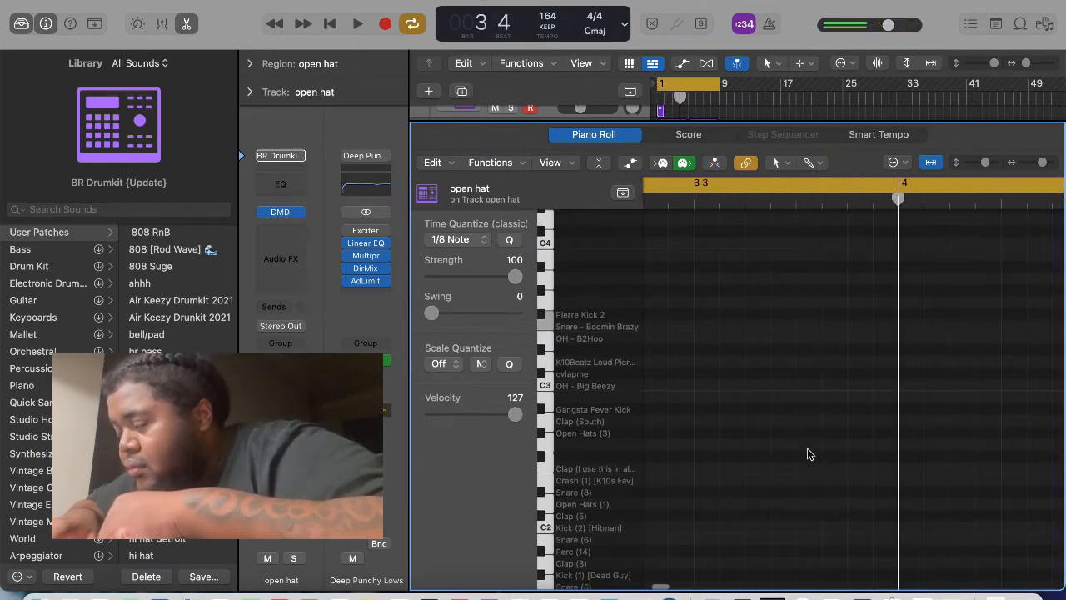
key(Return)
key(space)
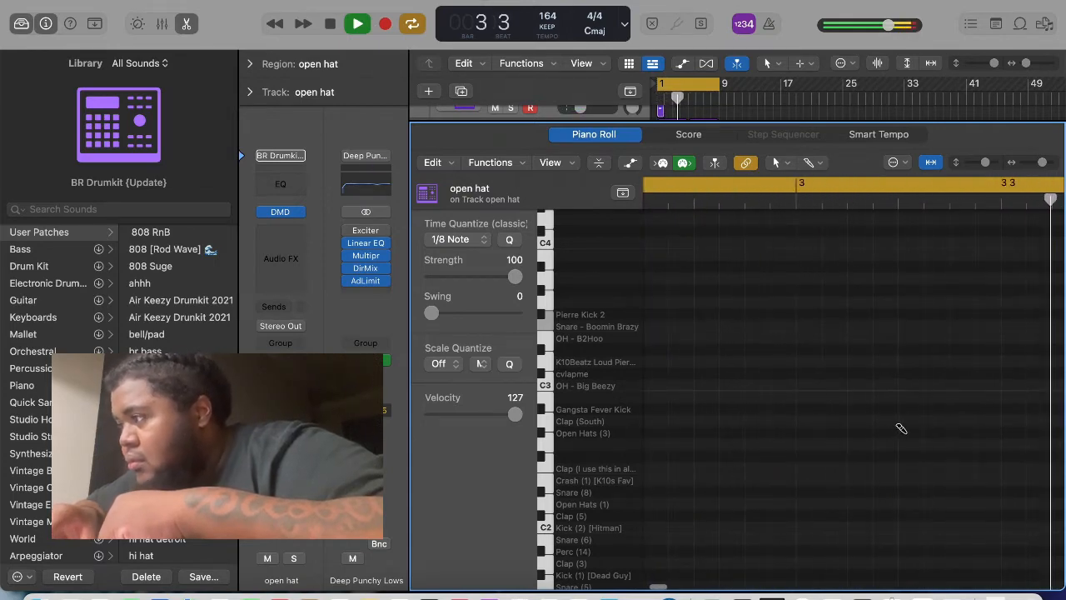
key(z)
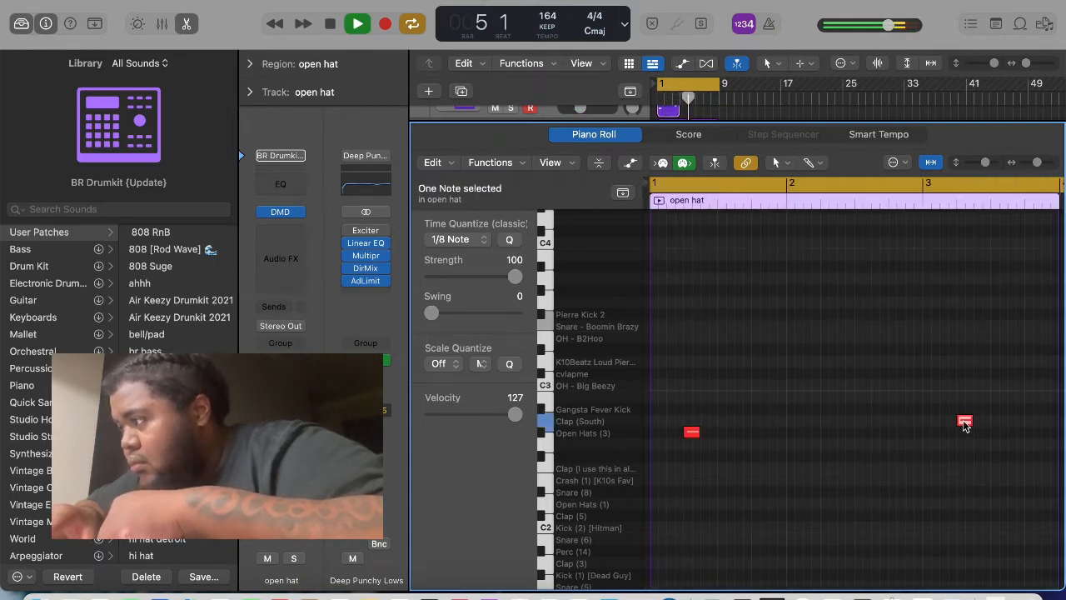
drag(964, 425, 964, 438)
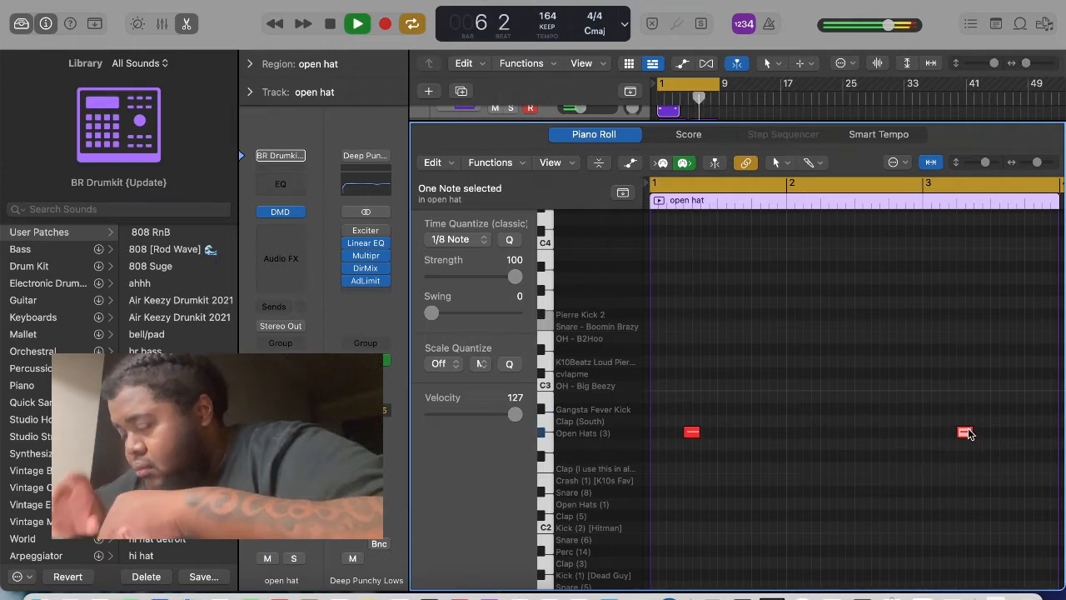
Add Open Hats (3) notes on beats 2 and 4 of bar 4 and play the loop.
mouse_move(968, 433)
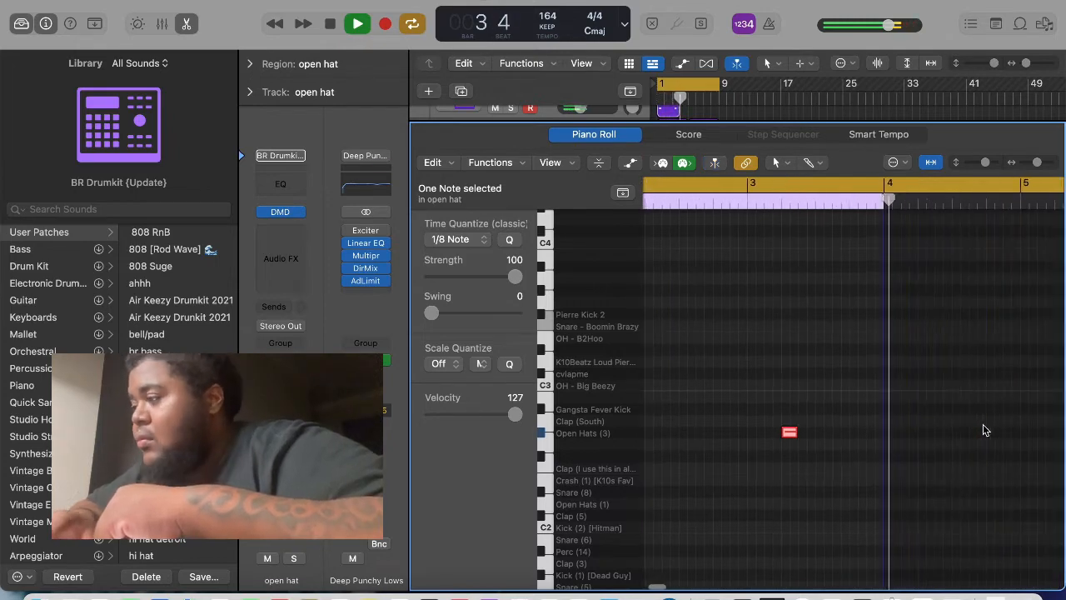
key(space)
click(899, 432)
key(space)
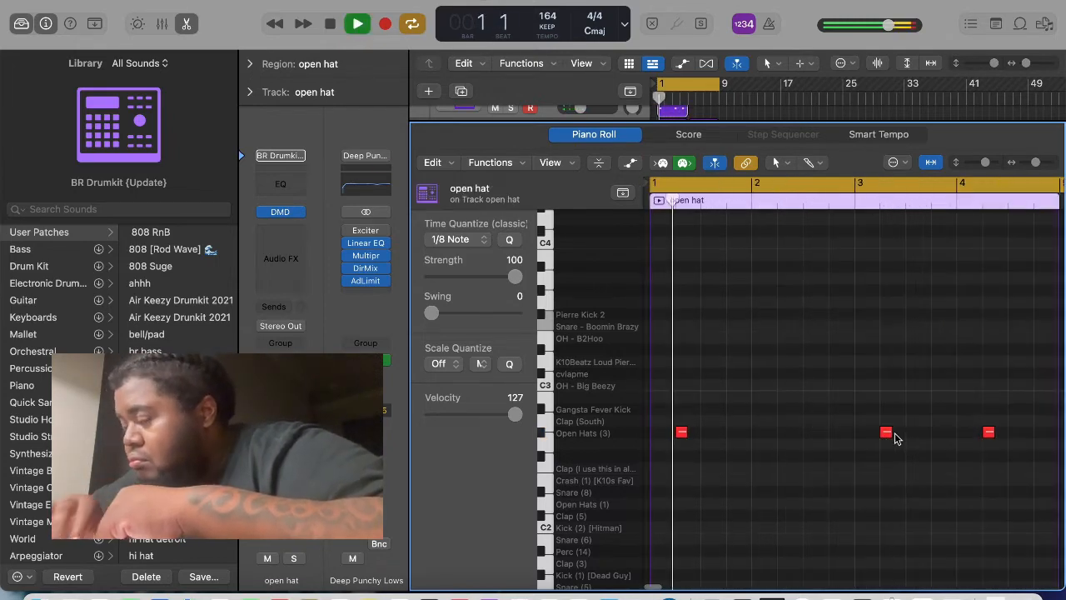
mouse_move(885, 439)
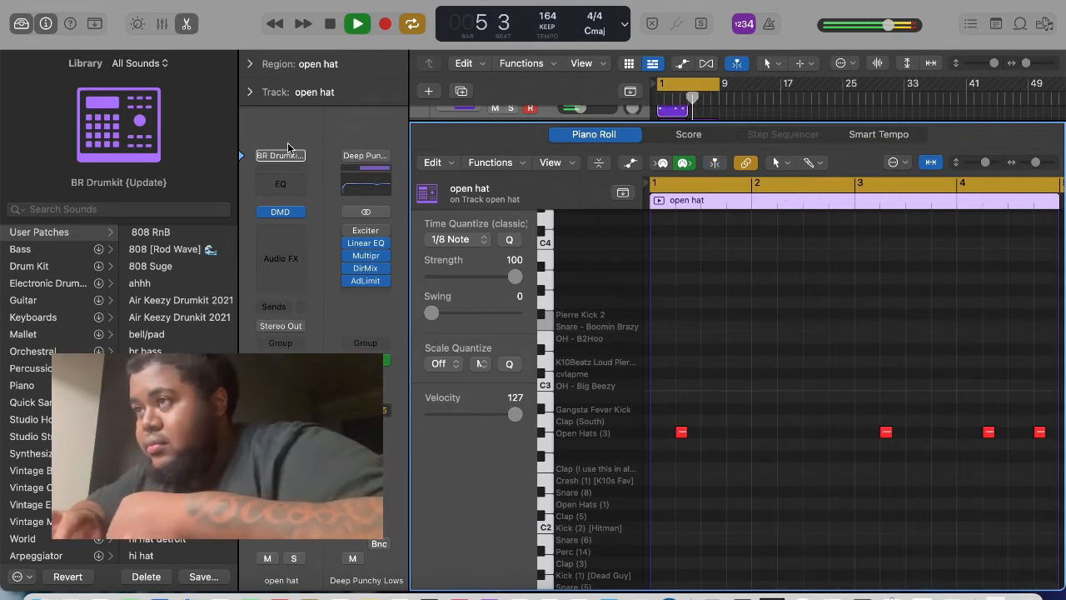
Paste a copy of the four-bar open hat region at bar 5 in the arrangement.
click(185, 25)
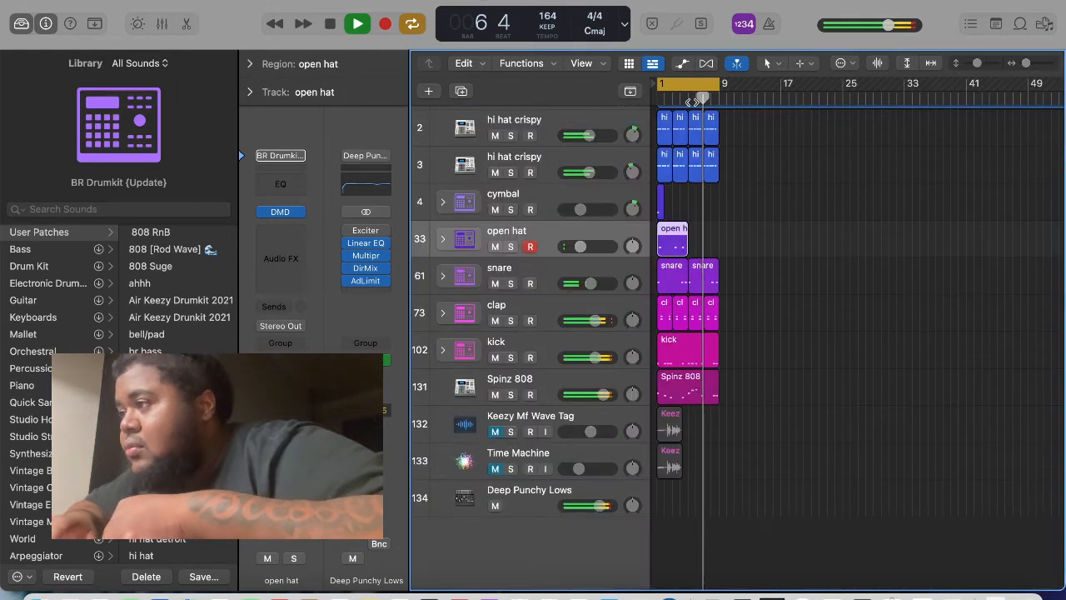
drag(703, 97, 686, 92)
key(super+v)
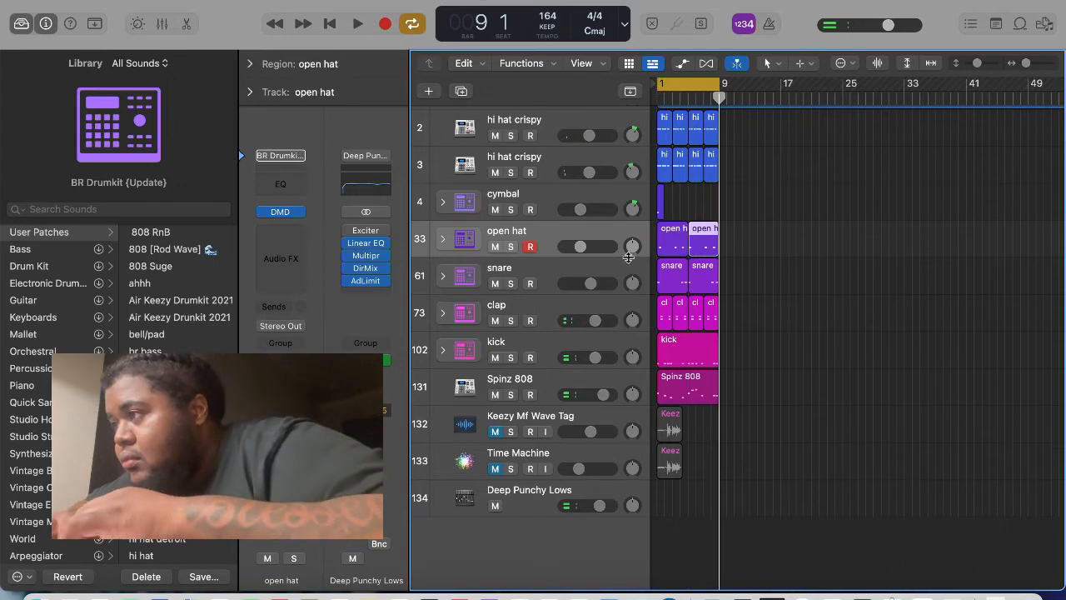
click(665, 210)
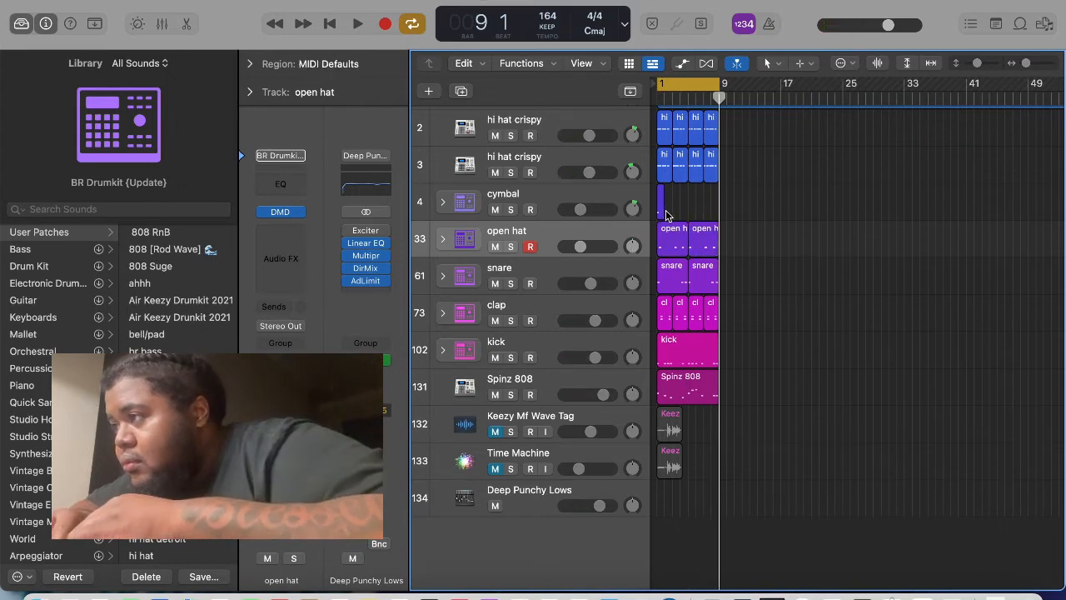
Extend the cymbal region to bar 9 and play the eight-bar loop from the start.
drag(664, 210, 714, 213)
key(space)
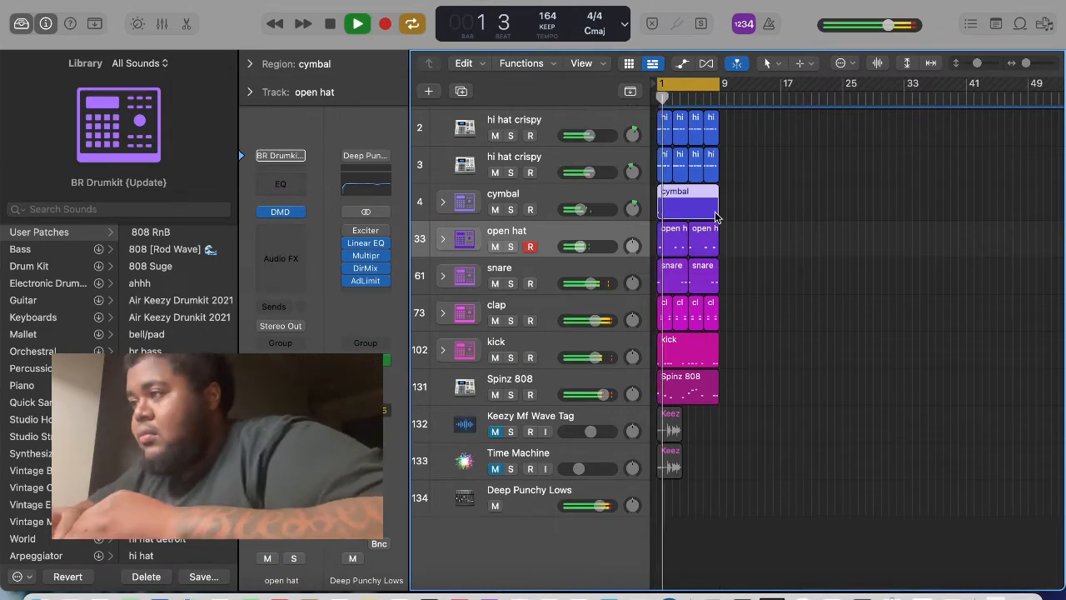
scroll(714, 213, up, 2)
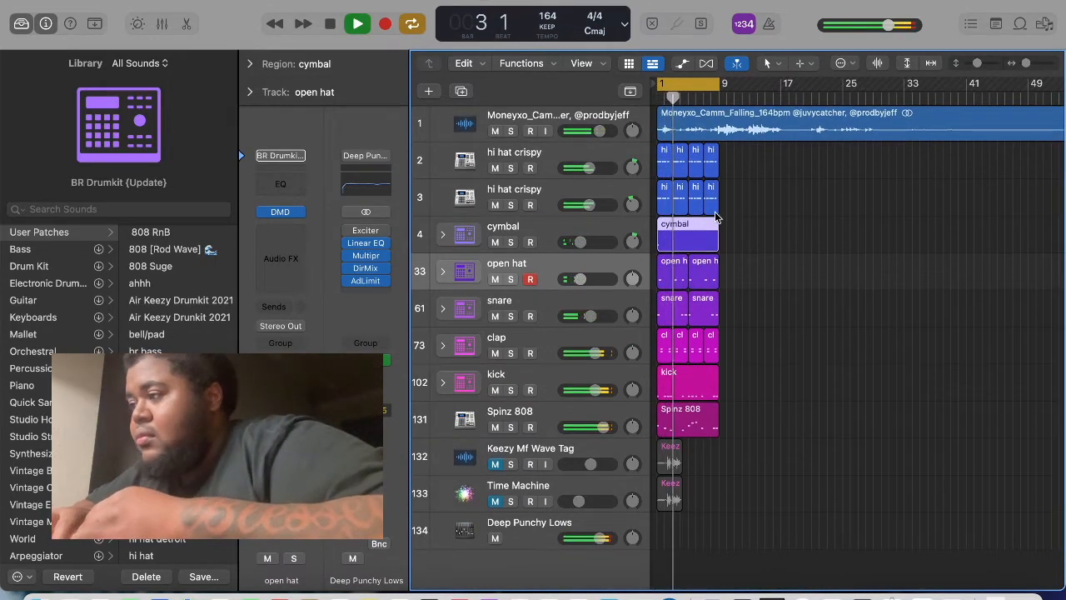
Open the kick region in the piano roll and try an extra [Kick] - Certified note just after the existing bar 4 kick.
click(577, 367)
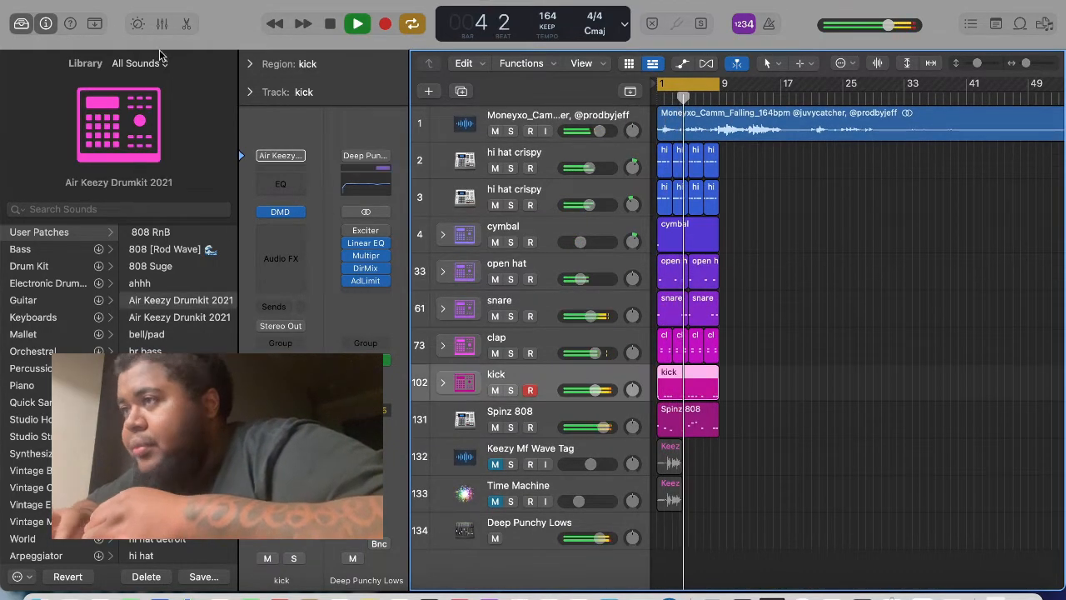
click(187, 23)
scroll(696, 323, down, 5)
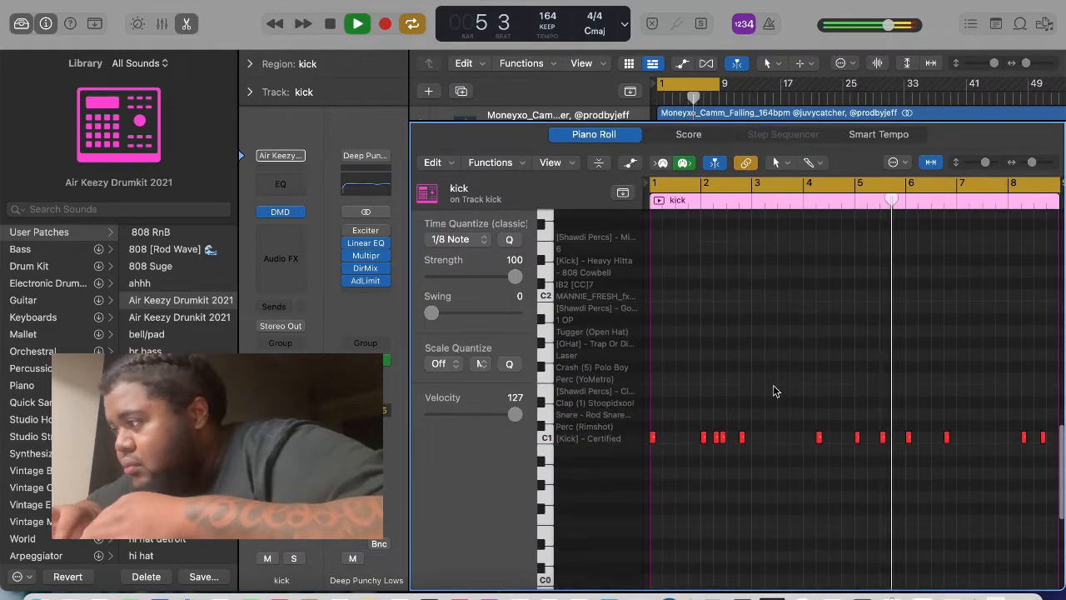
super+click(824, 437)
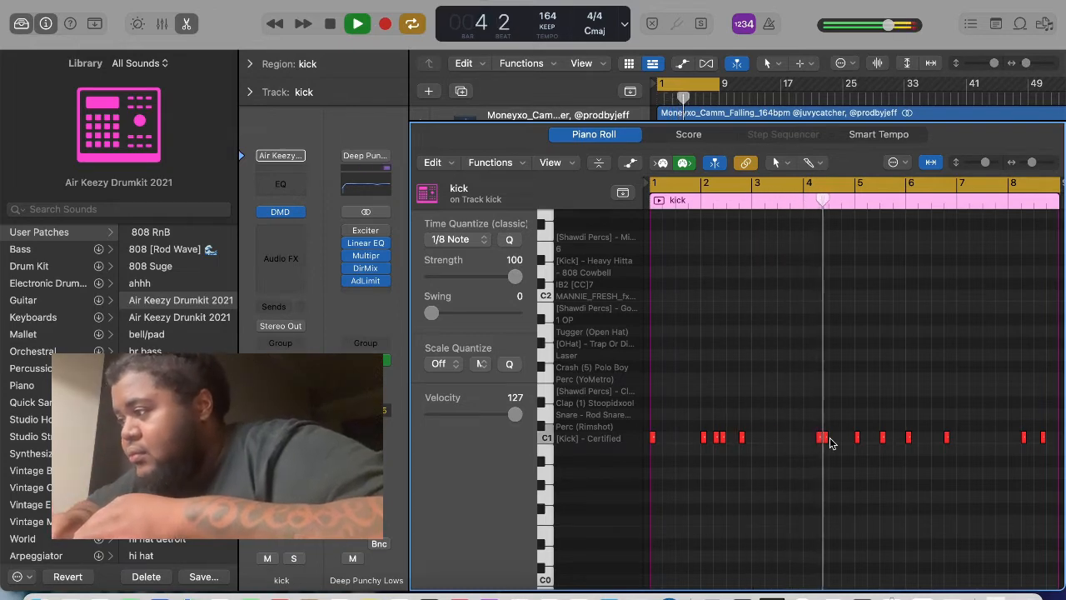
super+click(838, 437)
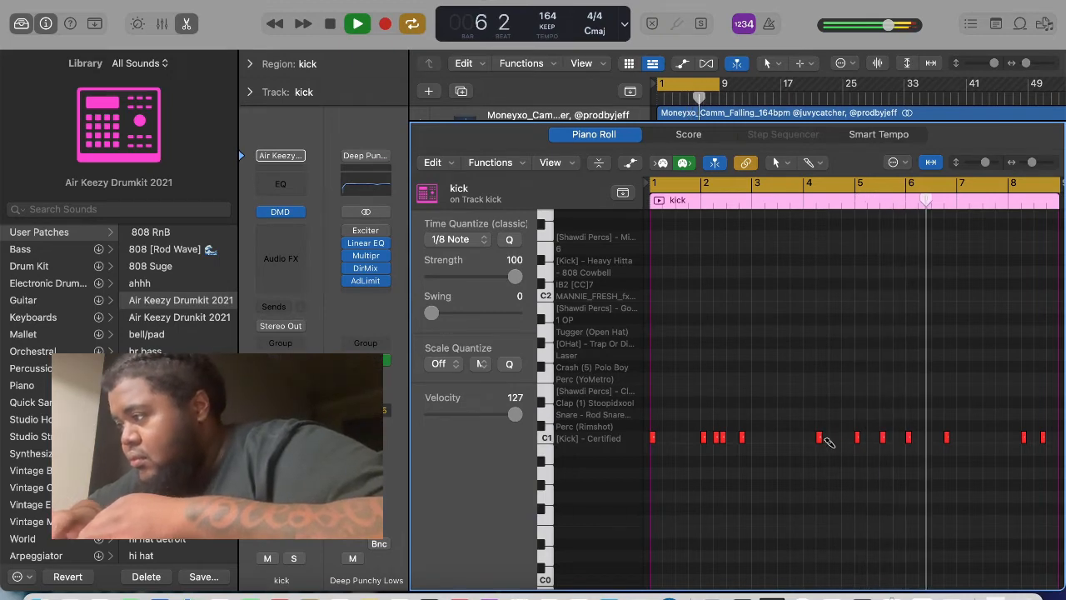
Try a [Kick] - Certified note just before the existing bar 4 kick, delete it and close the piano roll.
key(space)
key(space)
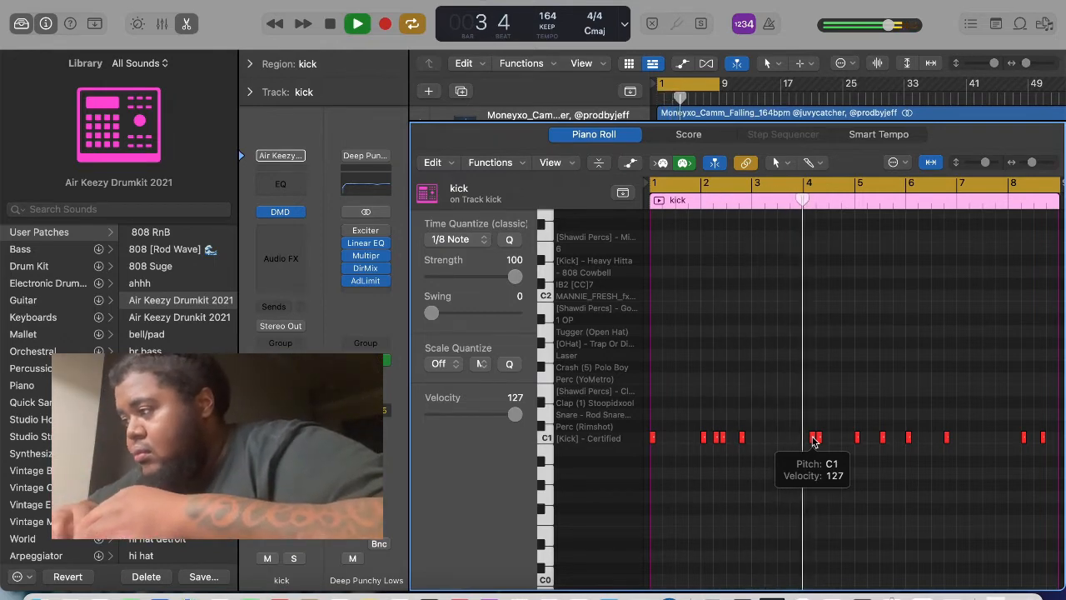
click(813, 437)
key(Delete)
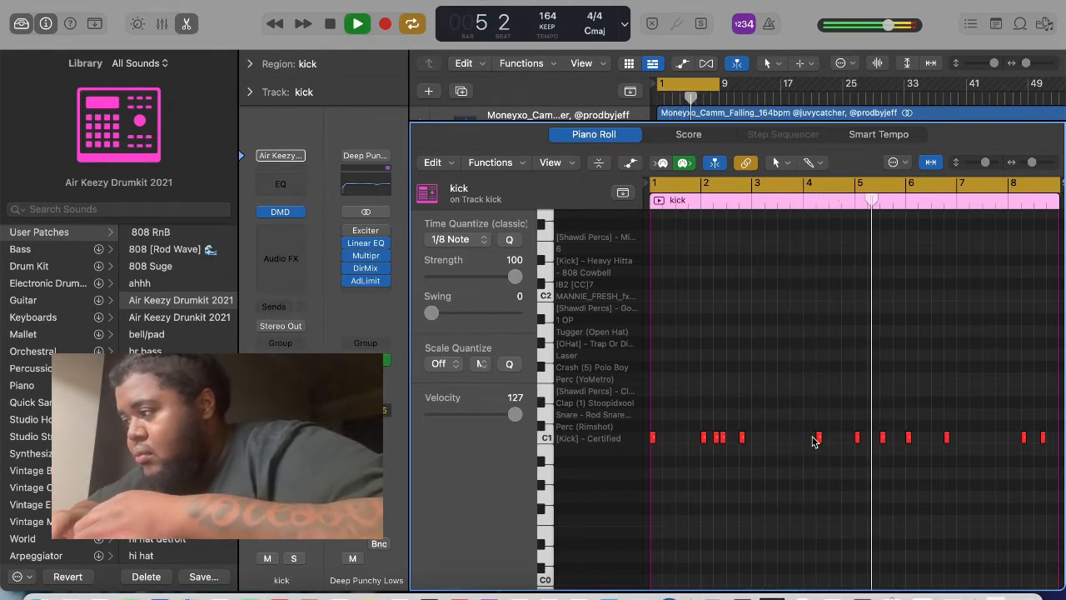
click(186, 24)
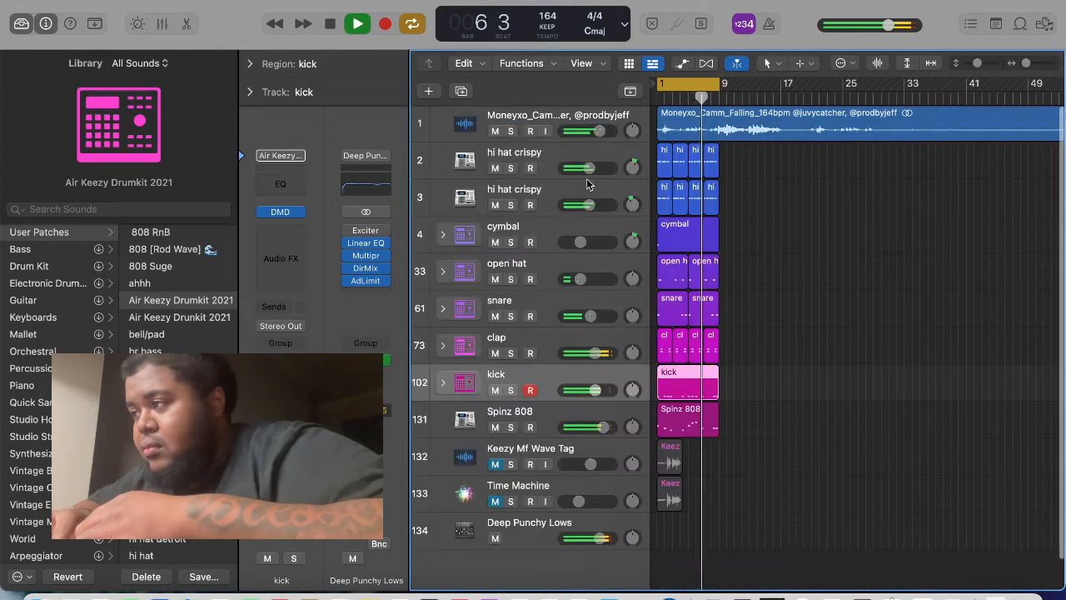
Set Flex & Follow to On + Align Bars and Beats for the tag regions on the Keezy Mf Wave Tag and Time Machine tracks.
click(670, 457)
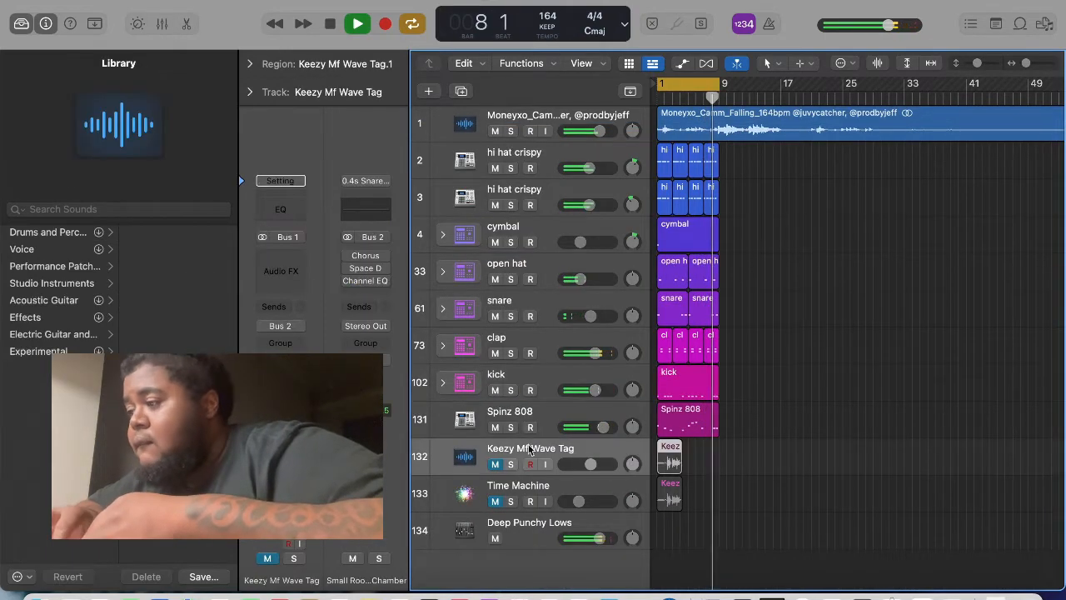
click(252, 61)
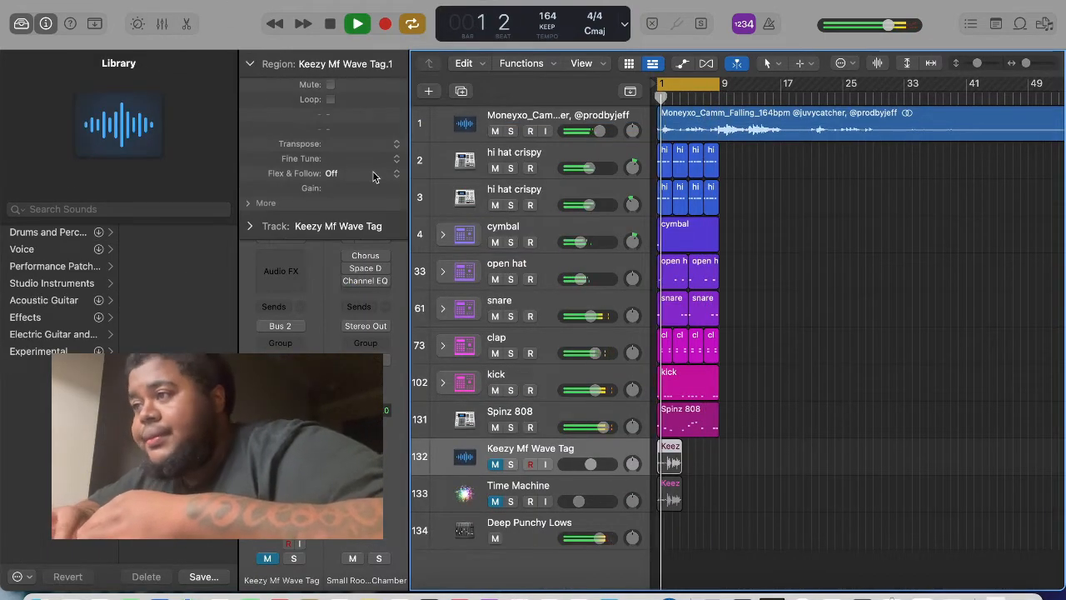
click(373, 172)
click(371, 220)
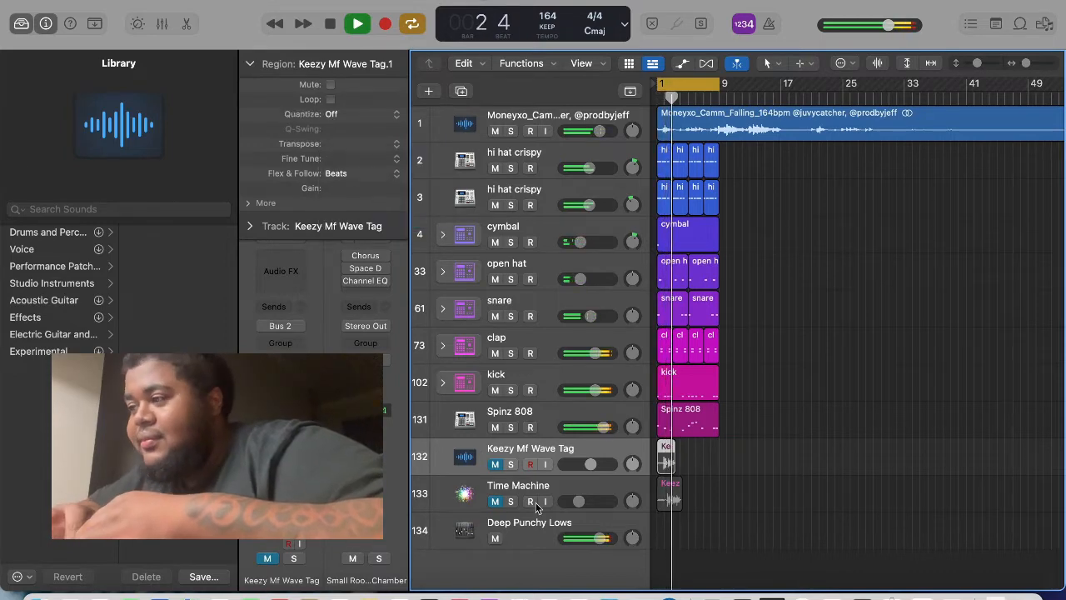
click(485, 487)
click(372, 173)
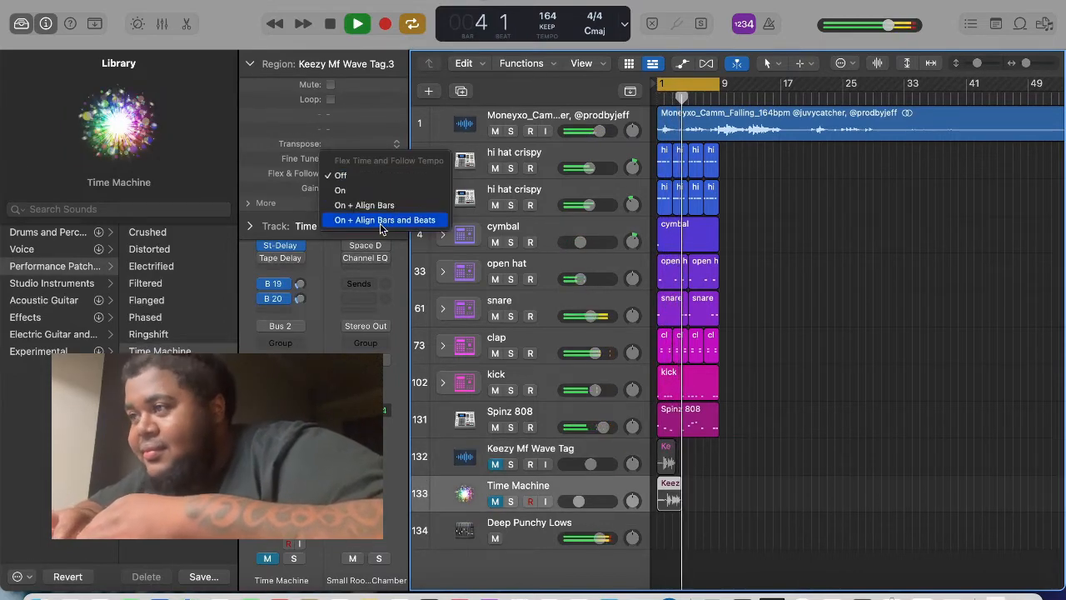
click(400, 220)
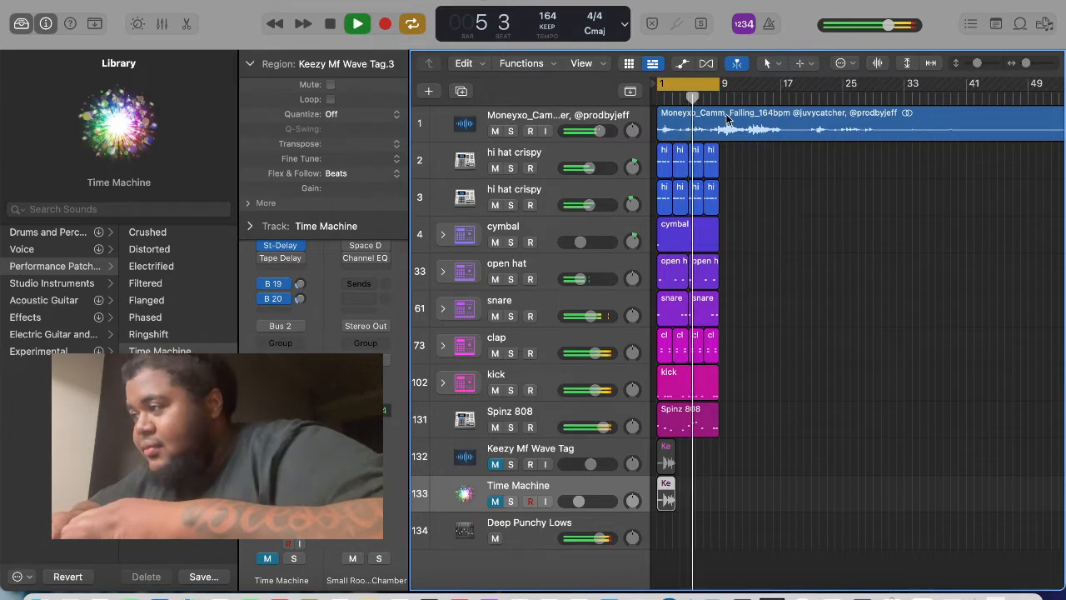
Paste a copy of the eight-bar drum and 808 regions at bar 9 on tracks with matching track objects.
drag(729, 97, 721, 97)
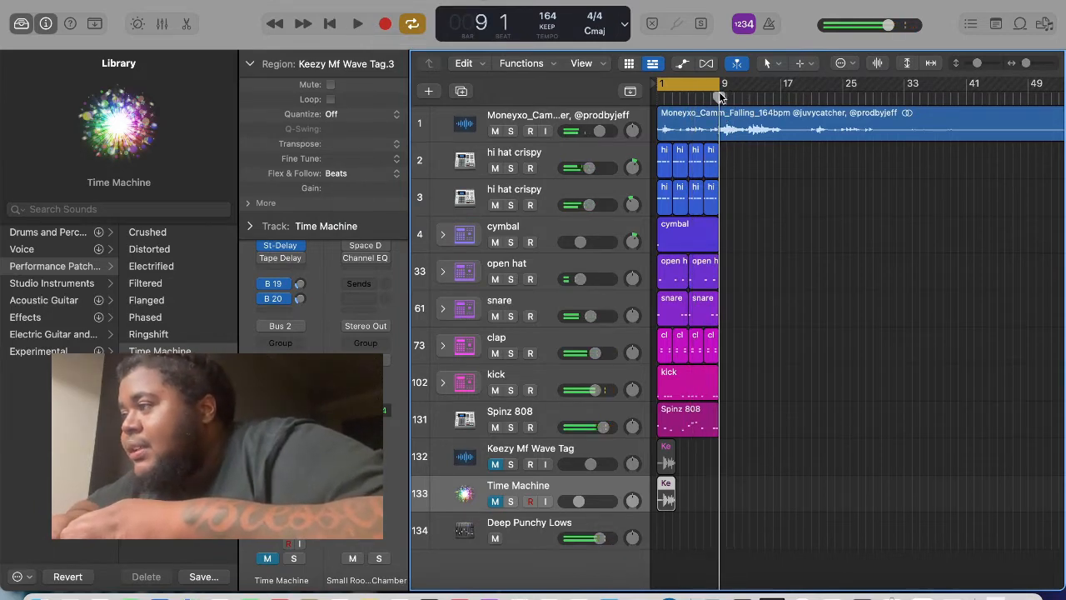
drag(706, 188, 647, 454)
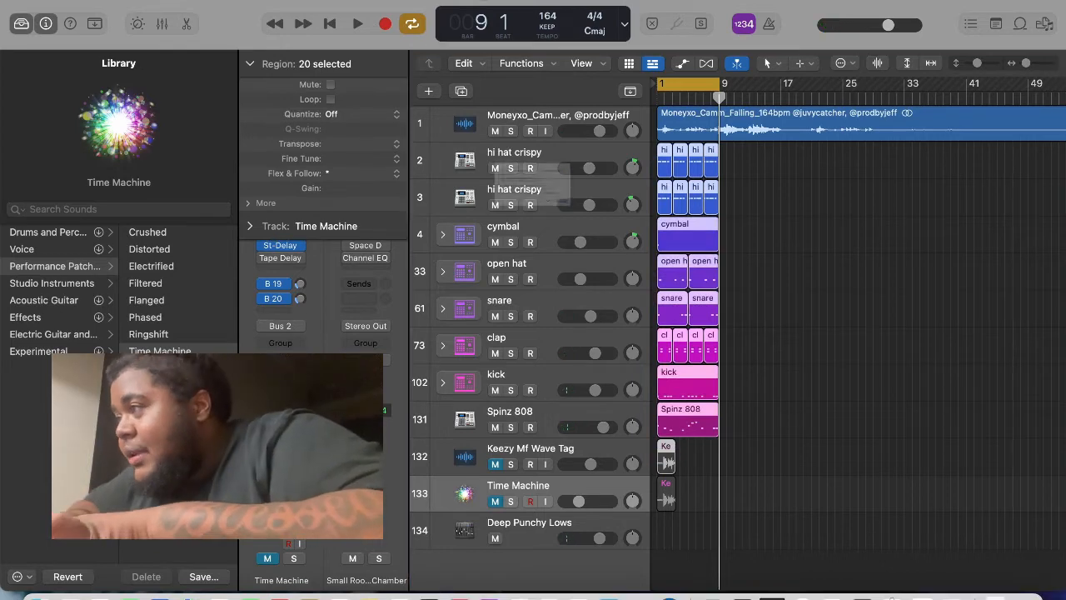
key(super+v)
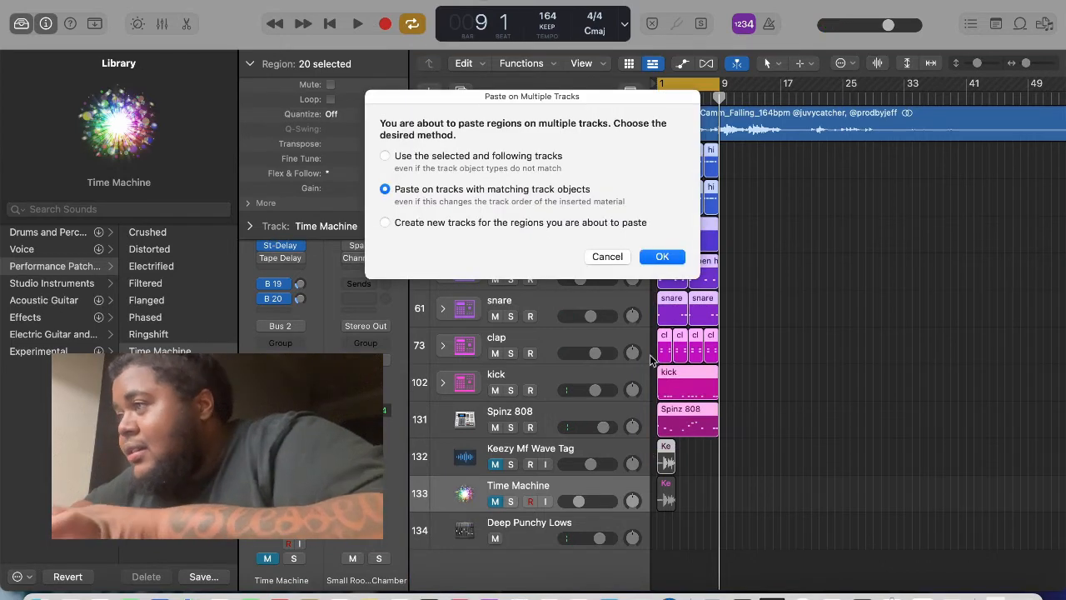
click(662, 257)
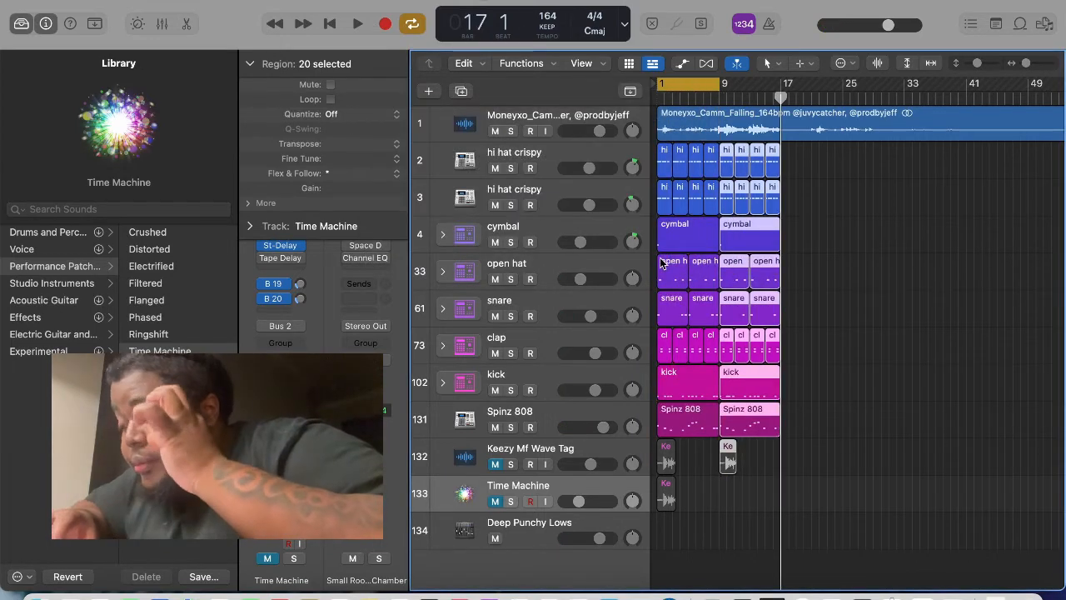
Delete the copied Keezy Mf Wave Tag region at bar 9.
click(753, 506)
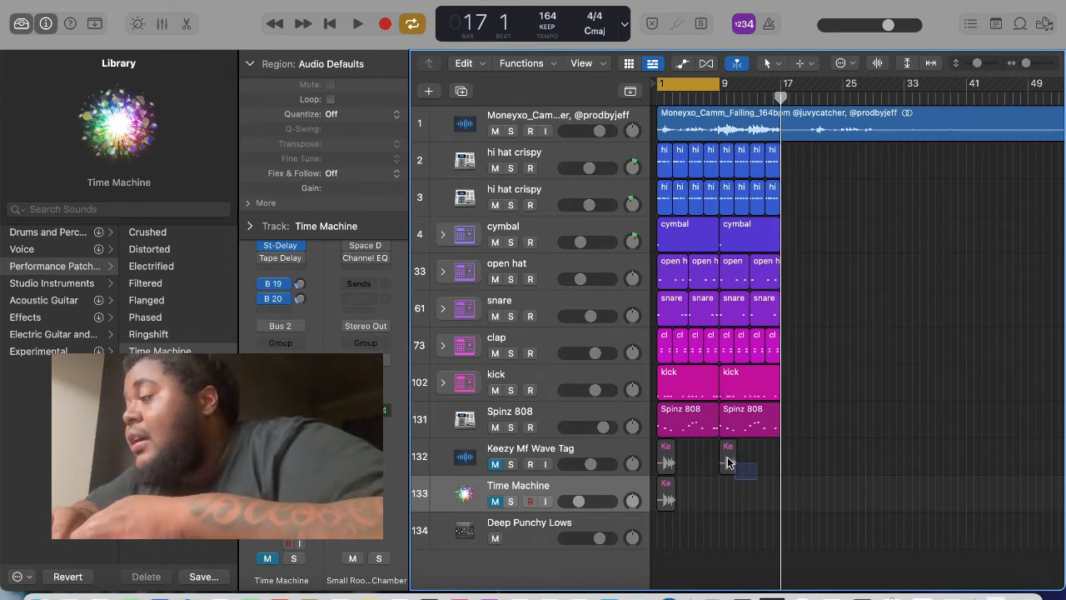
click(727, 457)
key(Delete)
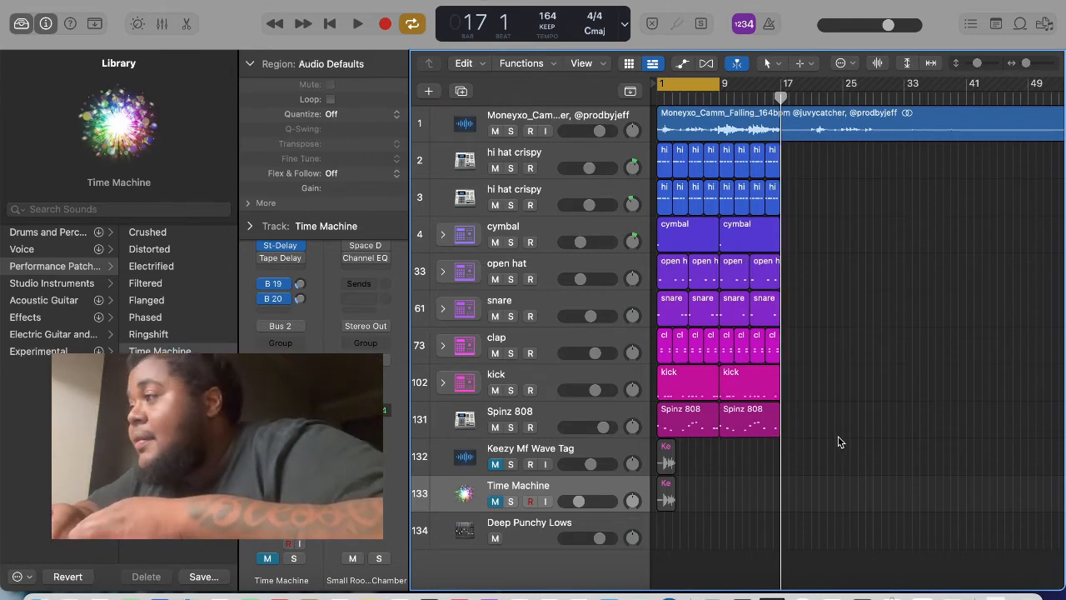
Split the melody audio region on track 1 at bar 17 and delete everything after the split.
drag(838, 438, 601, 155)
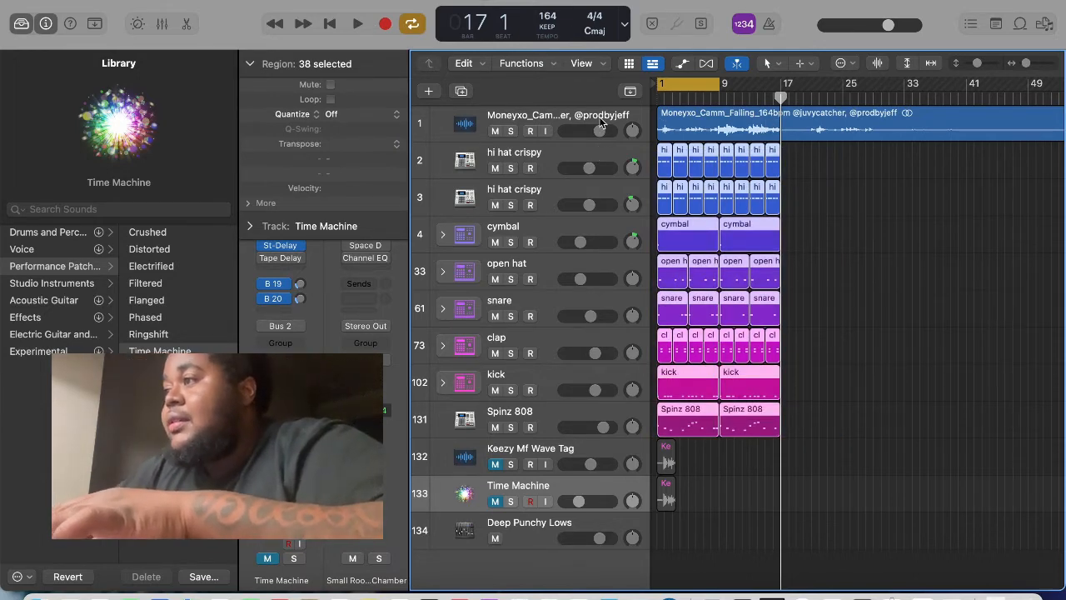
key(Up)
key(Up)
key(Up)
key(Up)
key(Up)
key(Up)
key(Up)
key(Up)
key(Up)
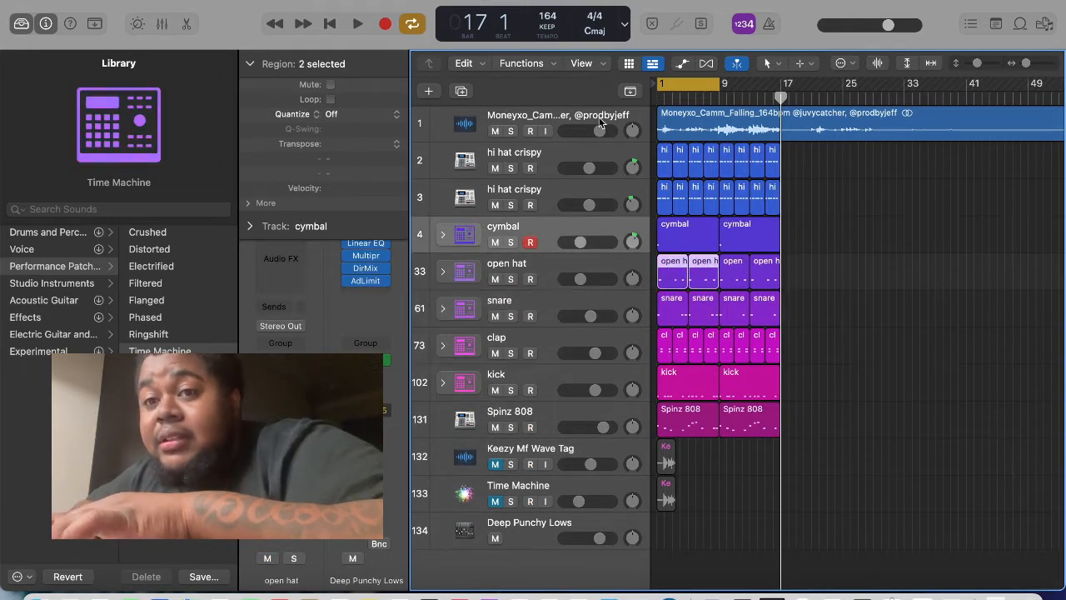
key(Up)
key(super+t)
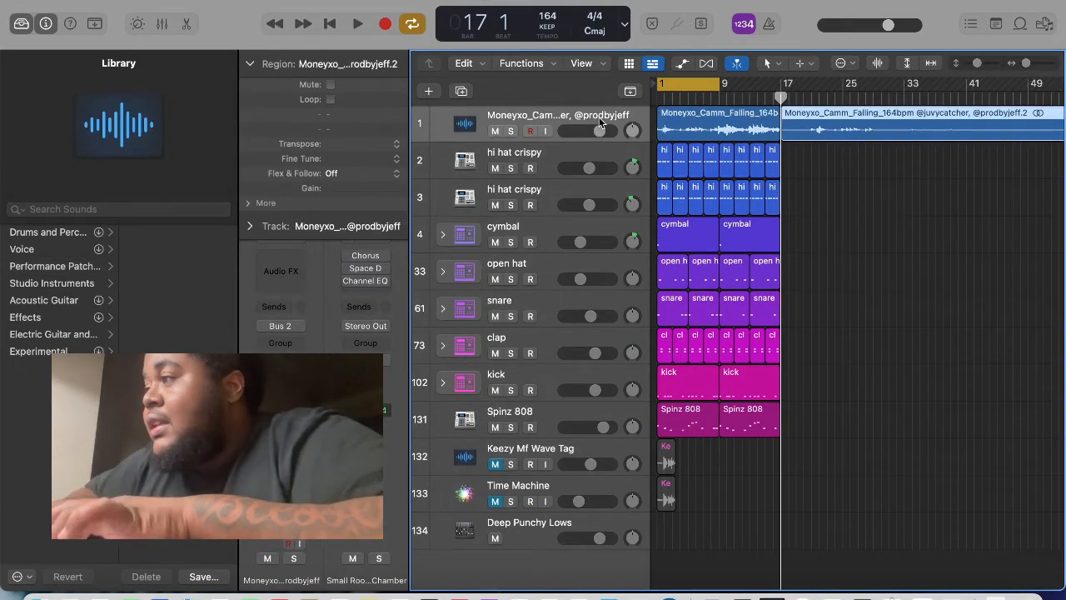
key(Delete)
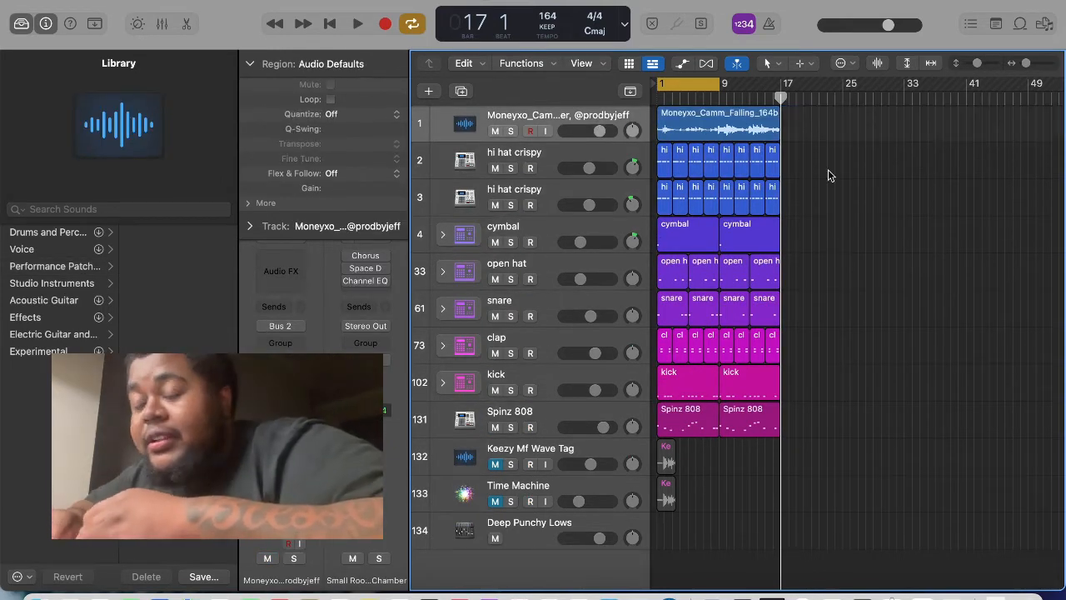
Select the 16-bar melody, drum and 808 regions and repeat them four times, up to bar 81.
drag(795, 160, 643, 418)
key(super+r)
key(super+r)
key(super+r)
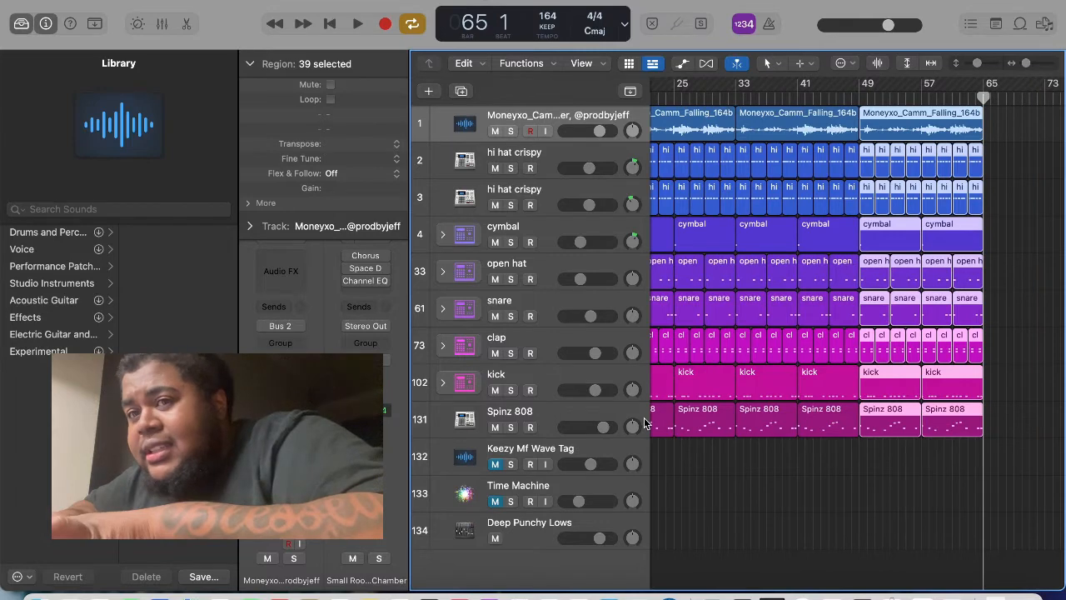
key(super+r)
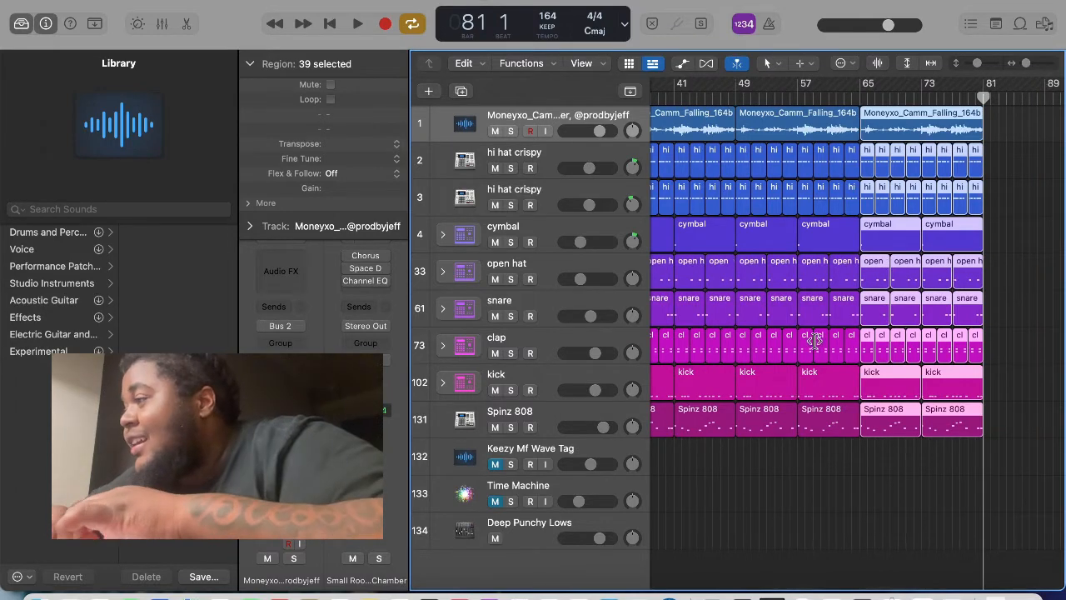
Delete all drum and Spinz 808 regions in bars 1 to 8, keeping the melody and tag regions.
scroll(814, 342, left, 5)
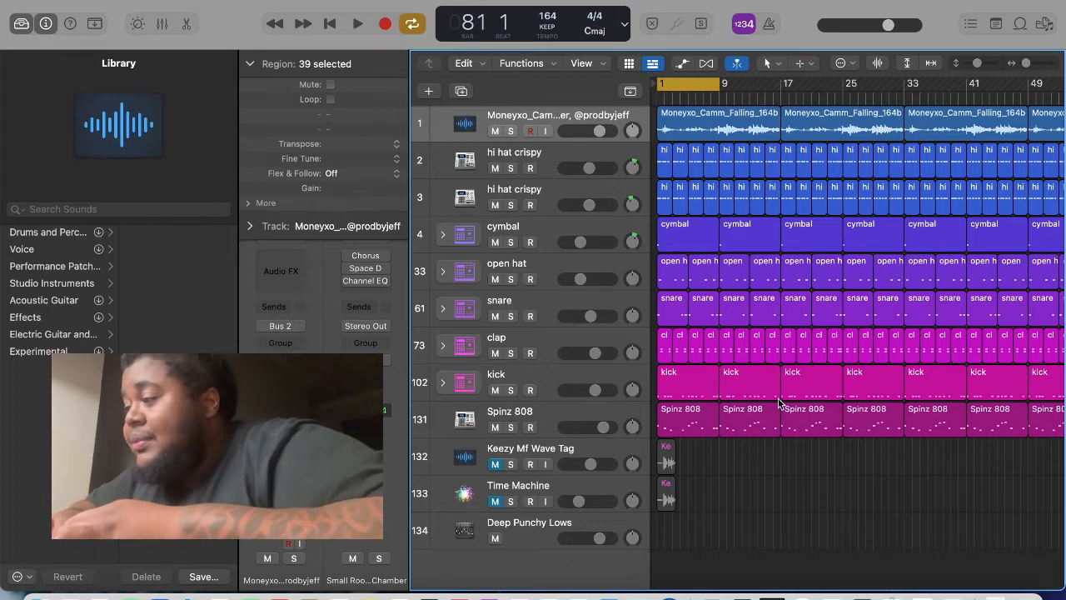
click(675, 421)
key(Delete)
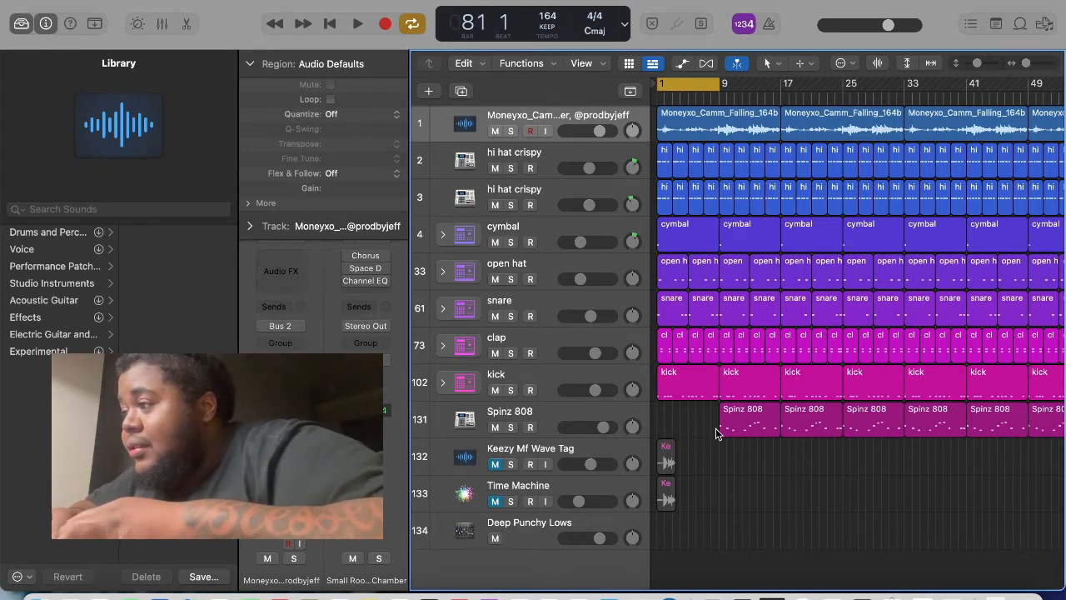
drag(716, 432, 659, 148)
key(Delete)
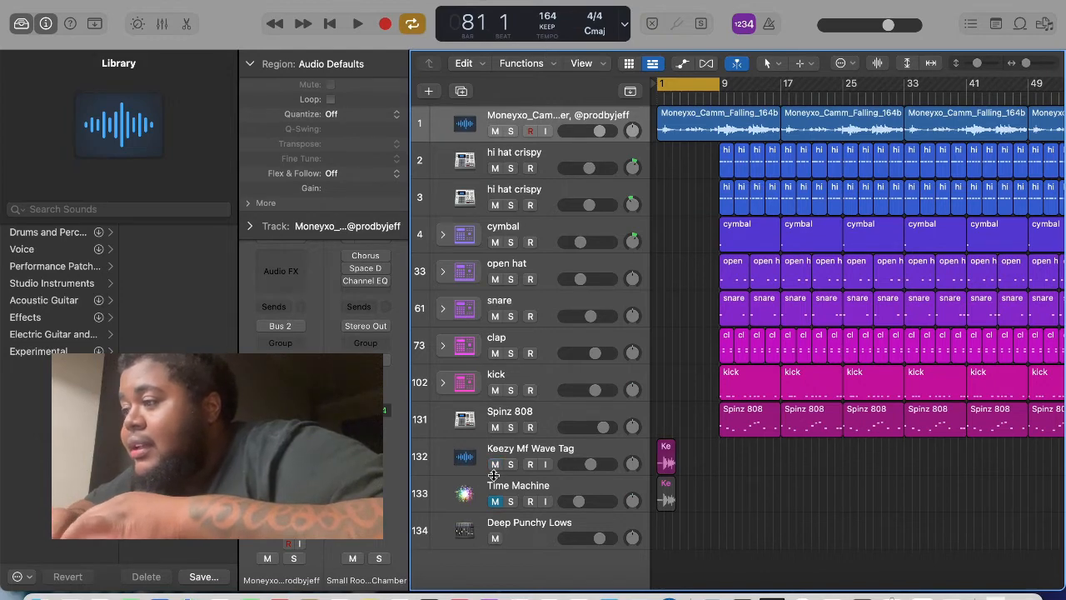
Play the intro with both tag tracks unmuted and delete the drum and Spinz 808 regions in bars 9 to 16.
key(space)
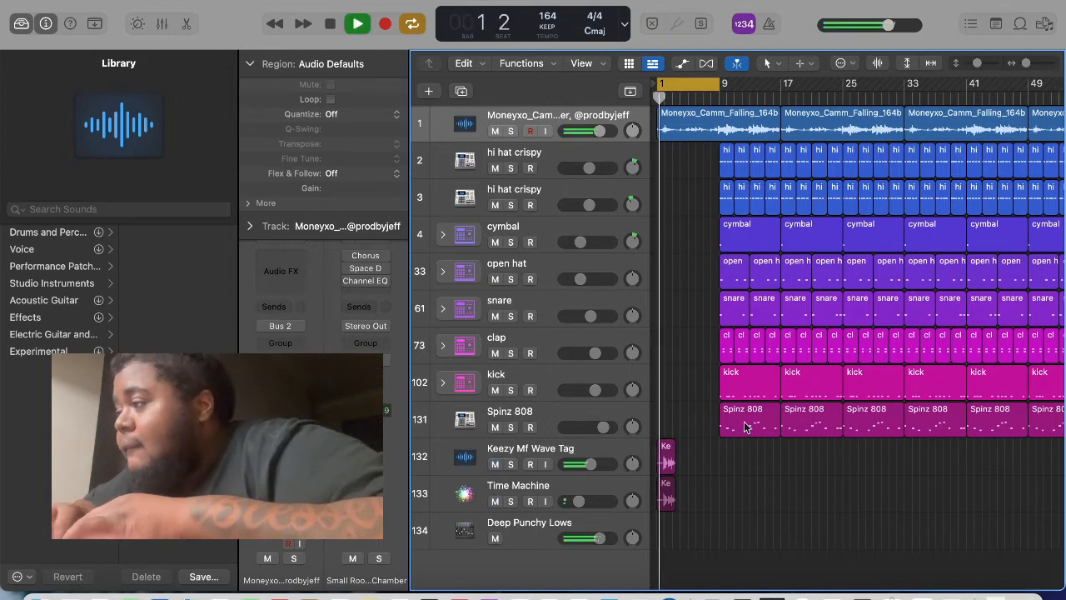
drag(702, 436, 770, 163)
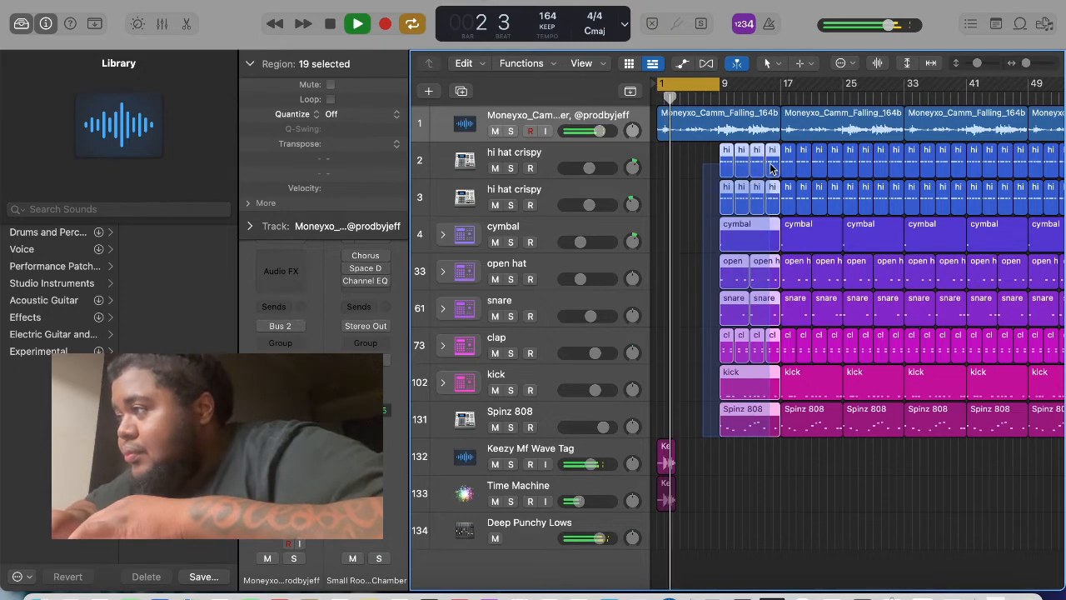
key(Delete)
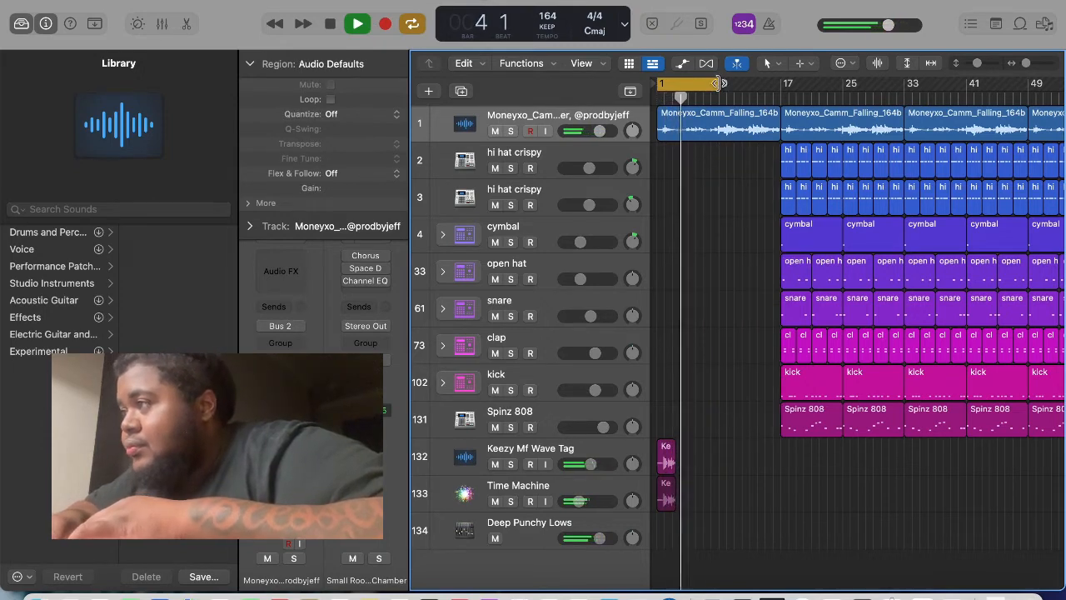
Extend the cycle range to bar 17 and switch cycling off, with looping enabled on the melody region at bar 17.
drag(720, 84, 784, 109)
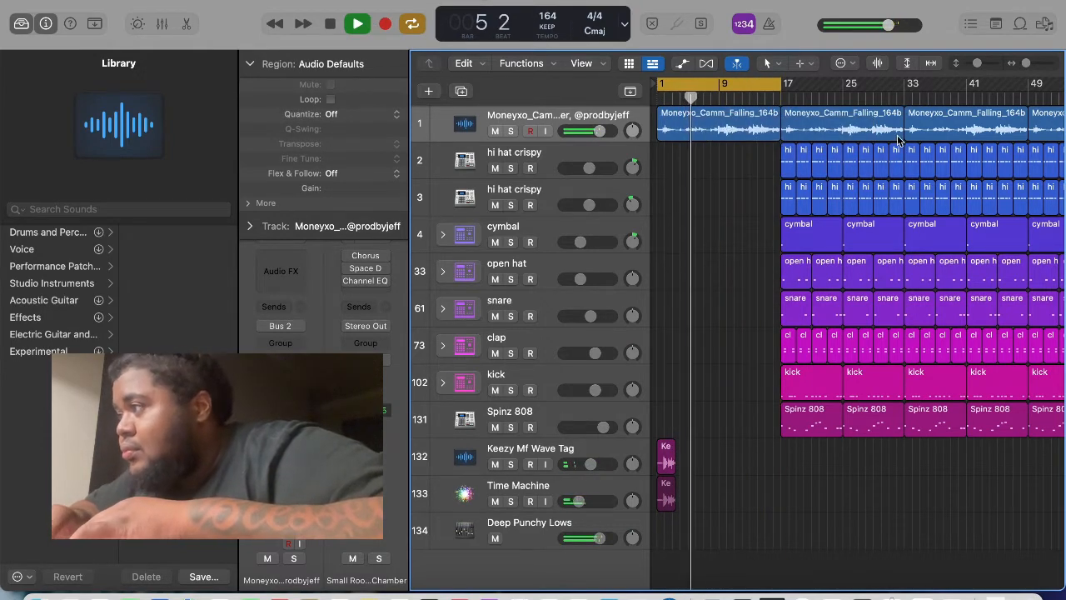
mouse_move(901, 134)
mouse_down()
mouse_move(842, 133)
mouse_move(837, 117)
mouse_move(904, 116)
mouse_up()
click(738, 84)
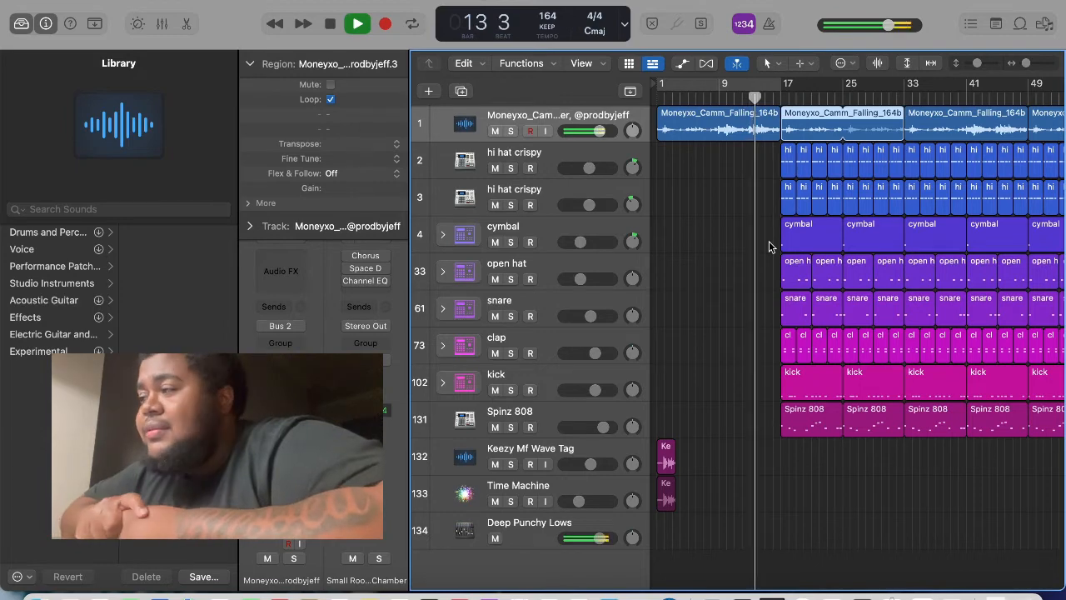
Delete the two snare regions in bars 17 to 24.
click(796, 307)
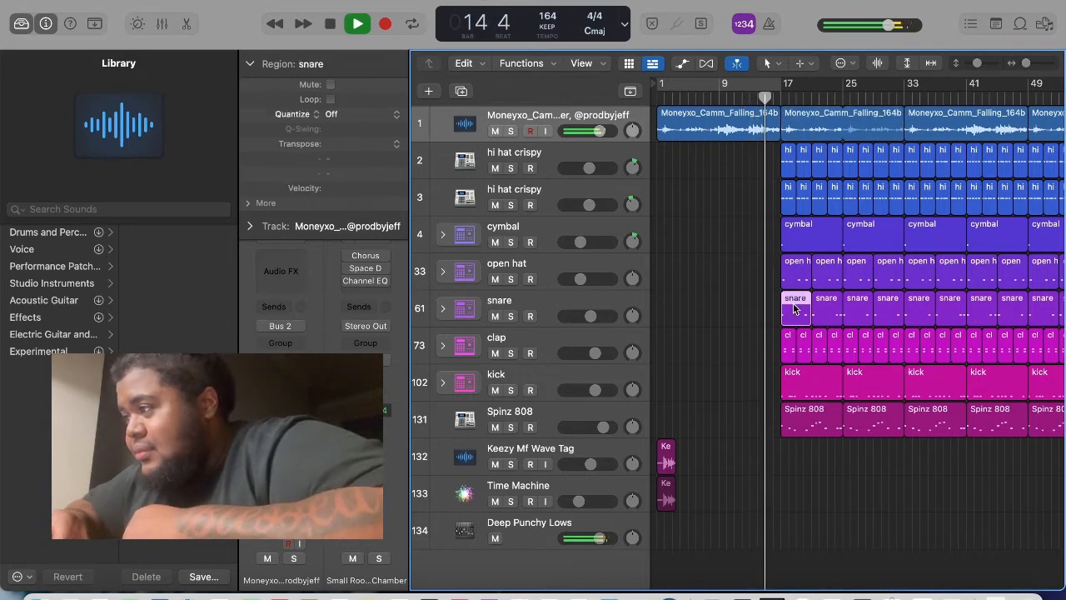
key(Delete)
click(819, 308)
key(Delete)
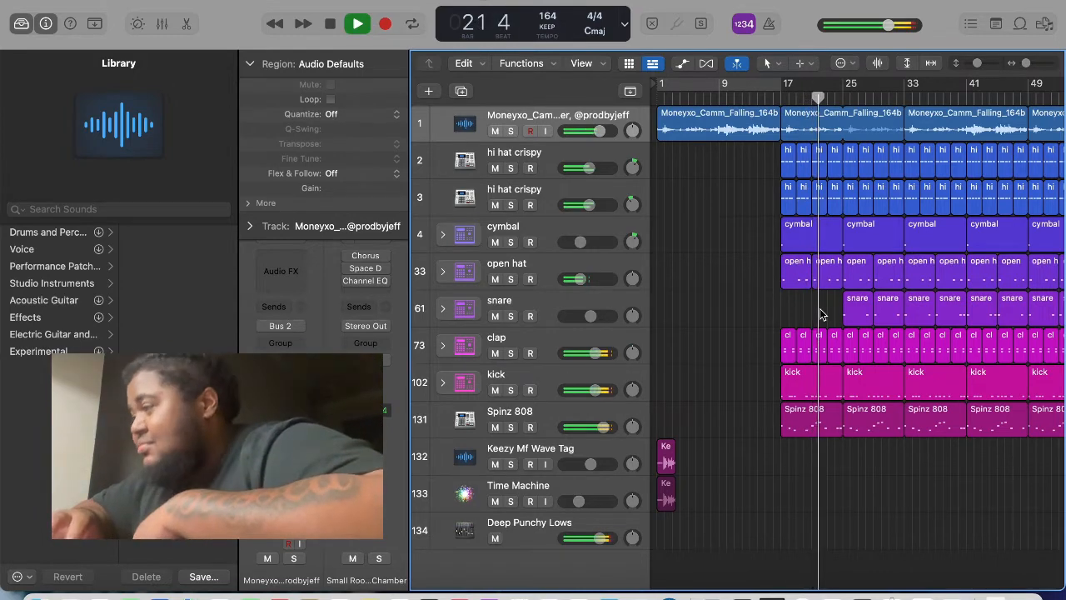
Delete the two open hat regions in bars 25 to 32.
click(856, 279)
key(Delete)
key(super+z)
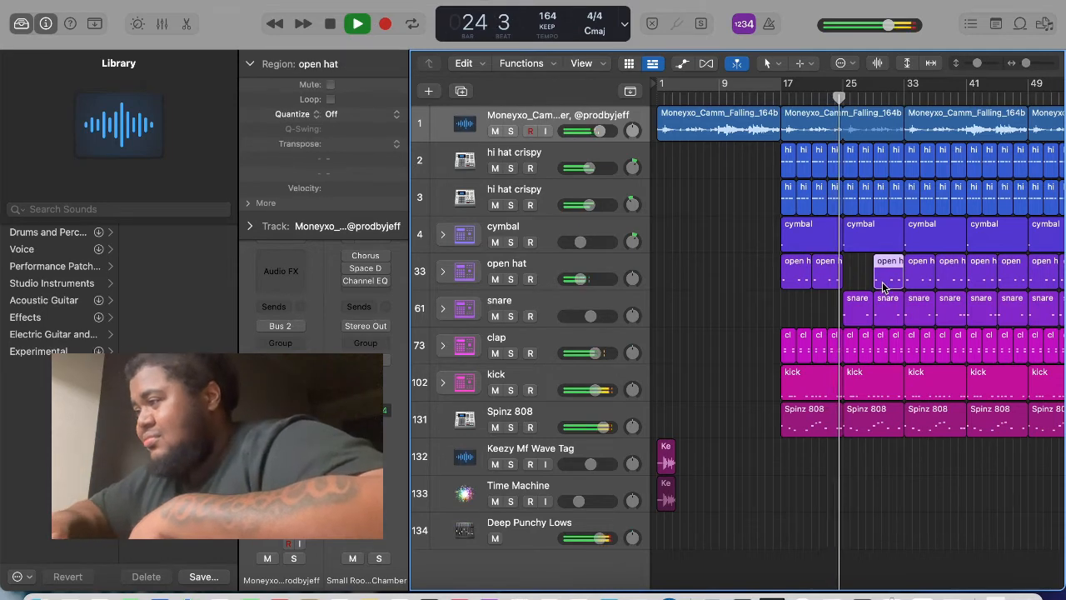
key(Delete)
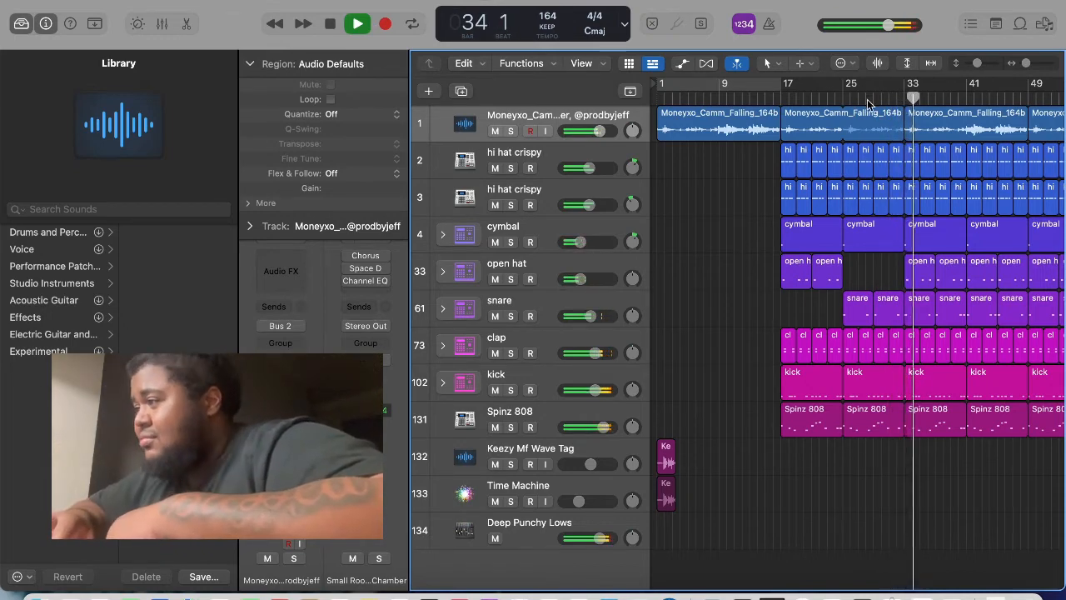
Play the arrangement from bar 17 and delete the Spinz 808 region in bars 33 to 40.
click(794, 96)
key(space)
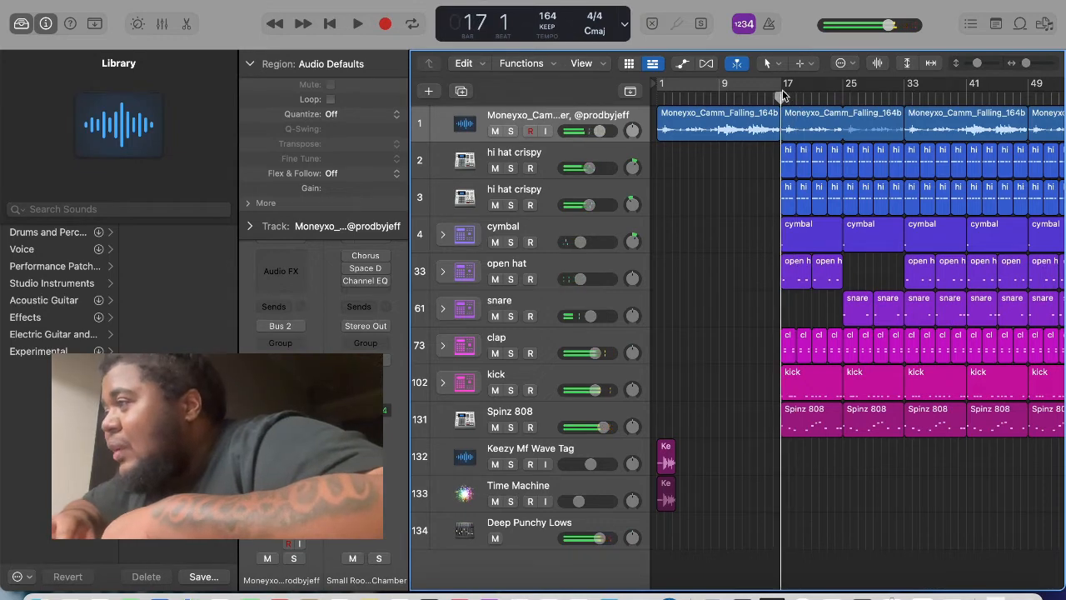
key(space)
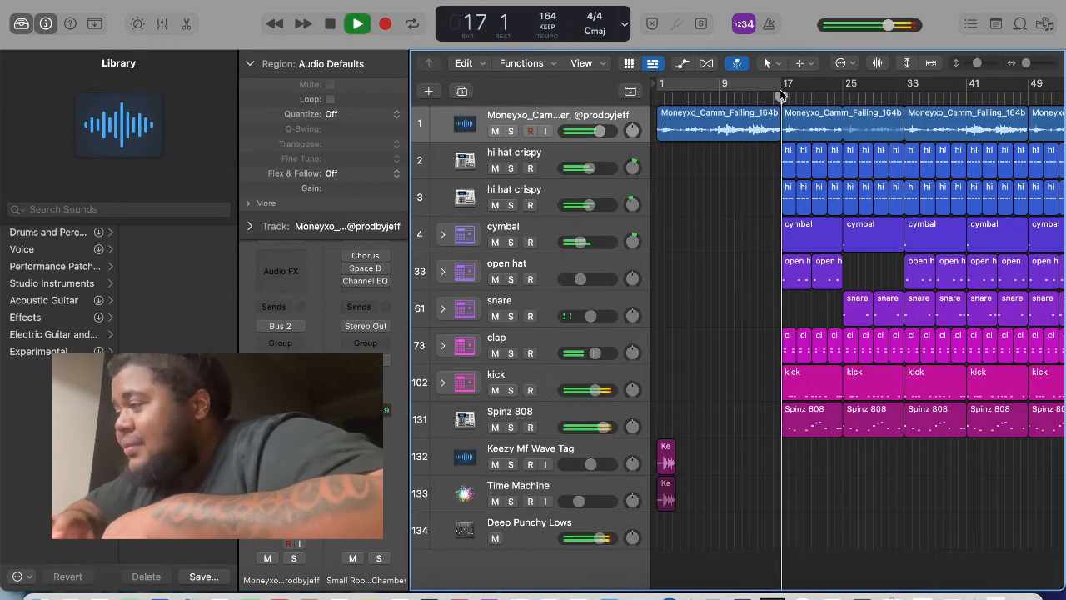
click(937, 414)
key(Delete)
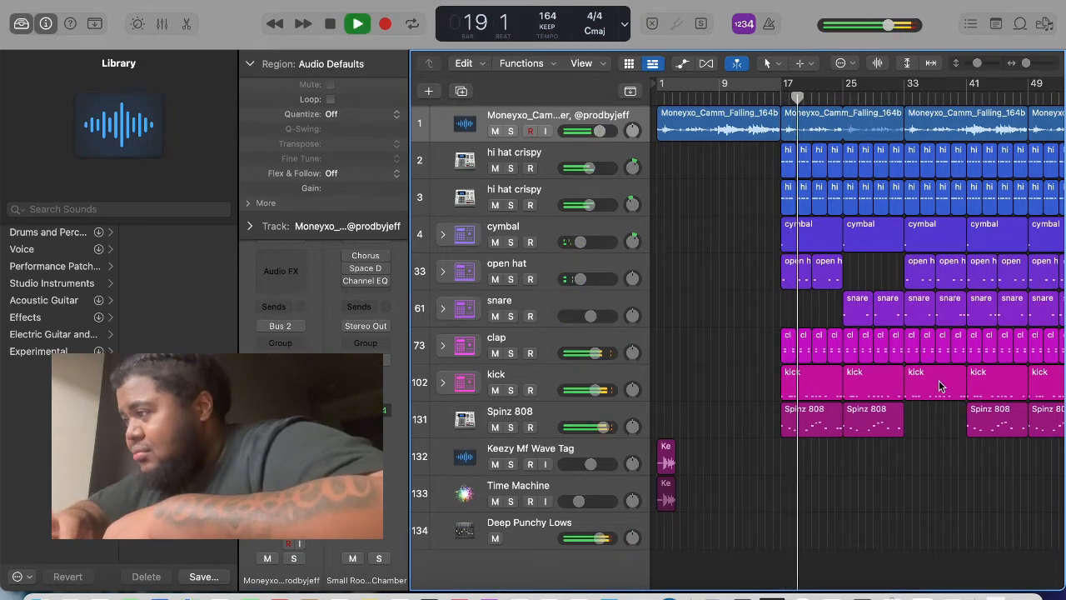
Select the last drum and Spinz 808 regions before bar 33 and trim their ends back one bar to bar 32.
click(941, 386)
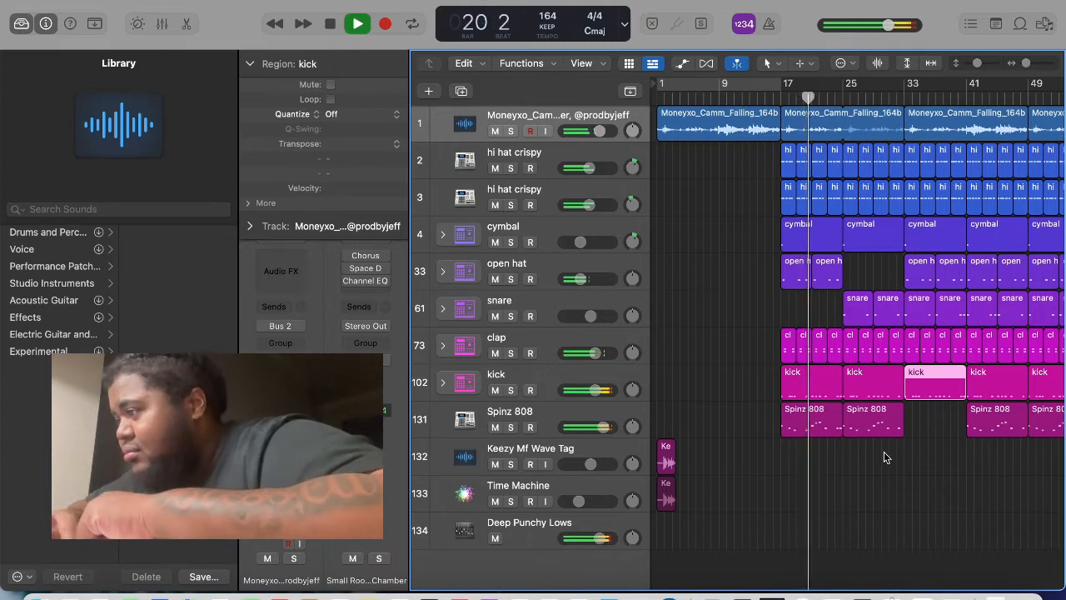
click(895, 472)
drag(895, 472, 896, 171)
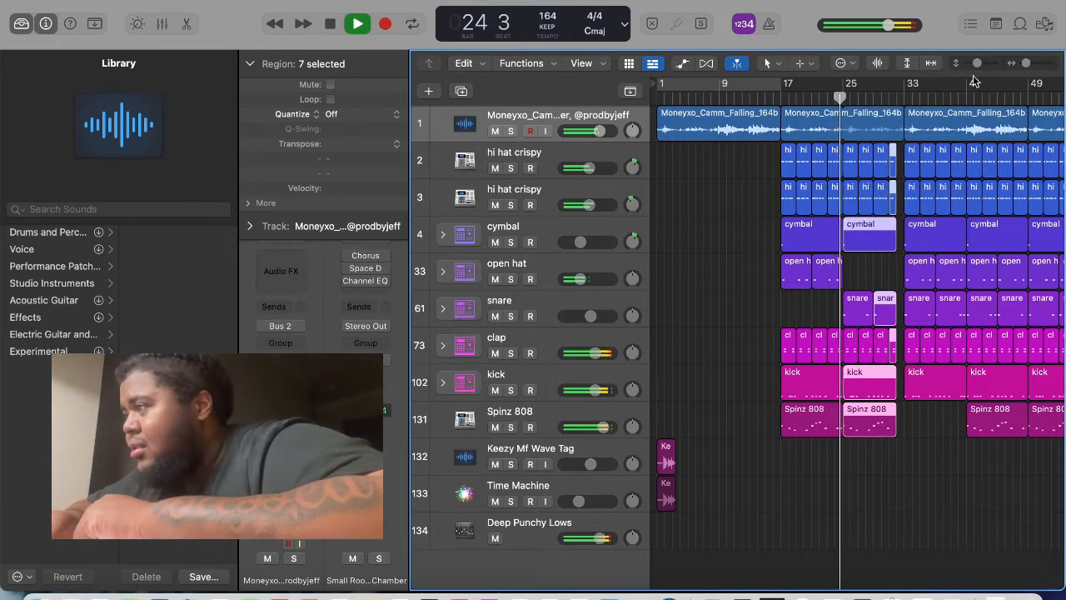
Cut the bar 33 melody to its second half, looped from bar 33 to 49, and delete the snare region at bar 33.
drag(910, 134, 976, 139)
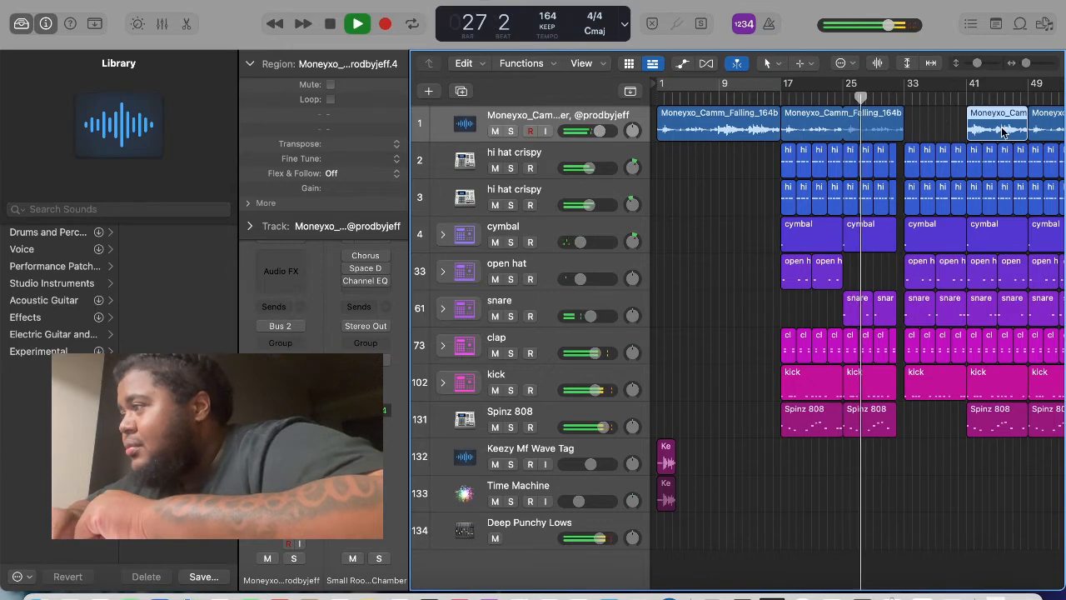
drag(991, 126, 915, 128)
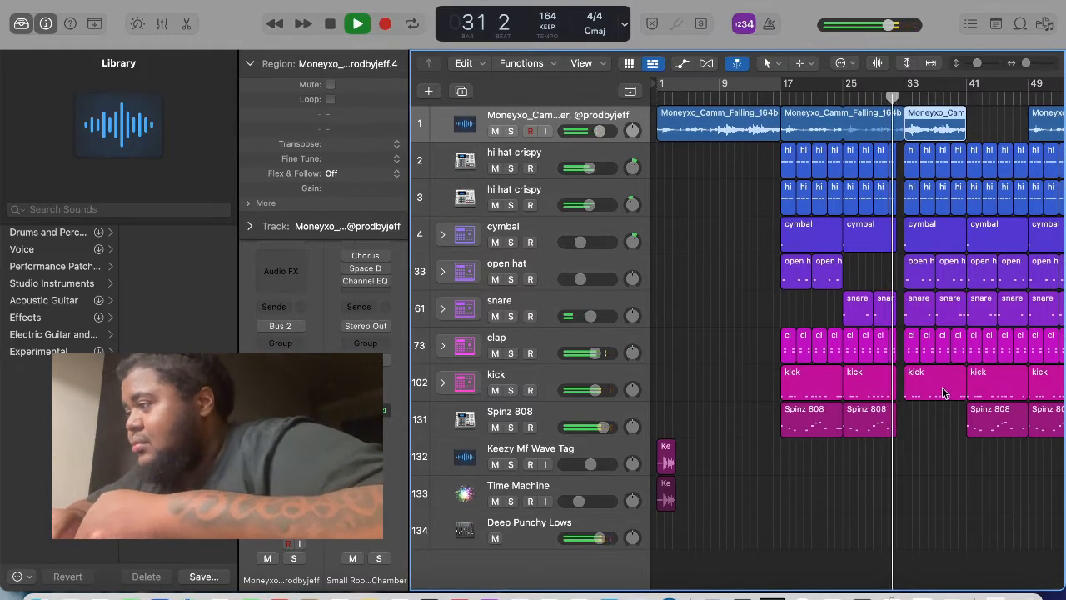
click(918, 319)
key(Delete)
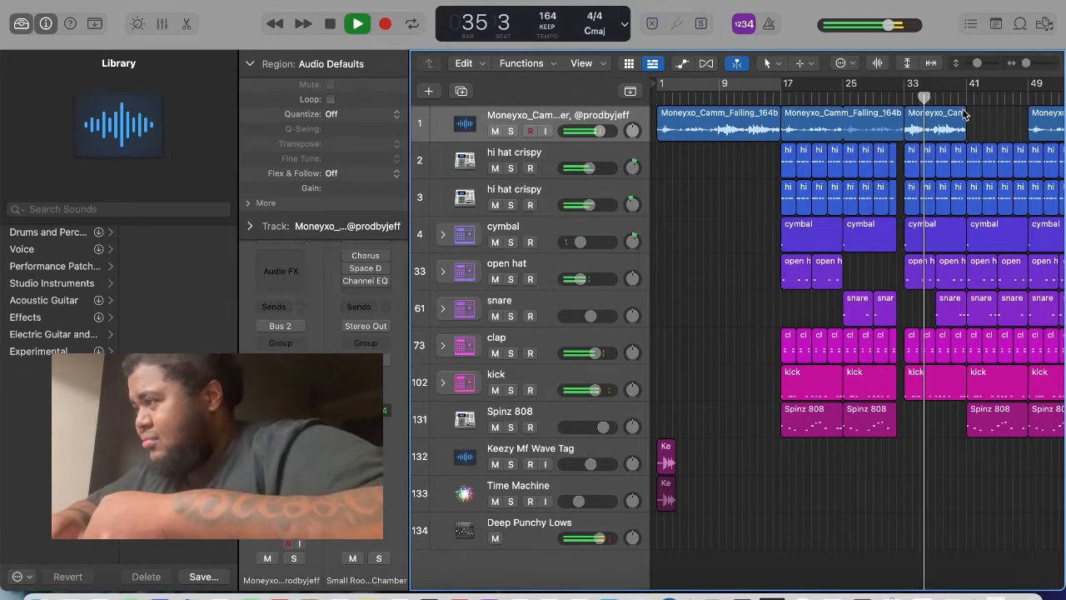
drag(966, 108, 1020, 116)
Delete the Spinz 808 and kick regions in bars 41 to 48.
click(982, 417)
key(Delete)
click(982, 385)
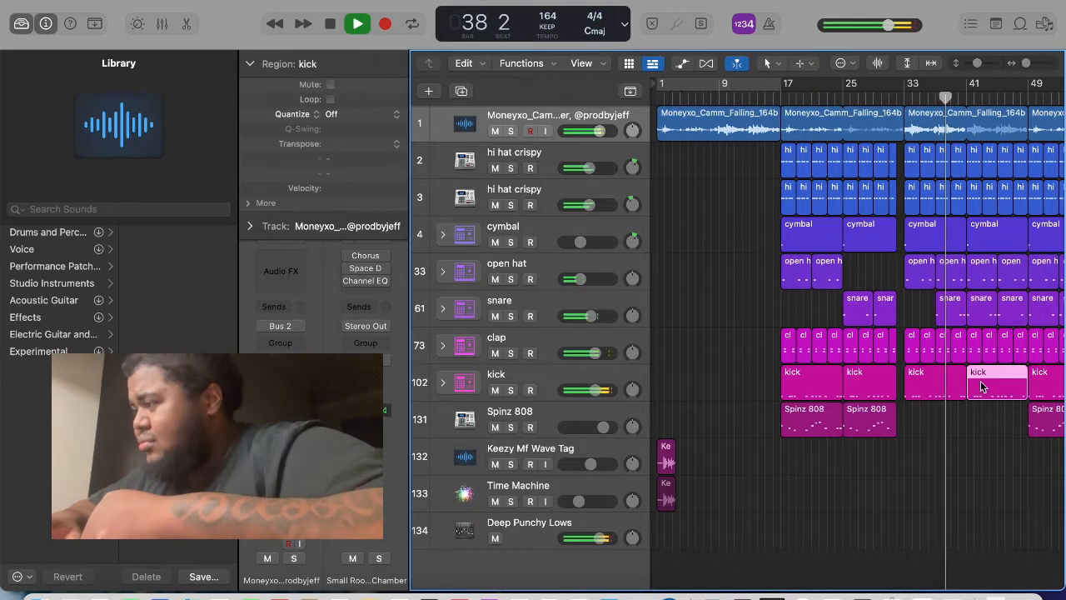
key(Delete)
Delete the snare region in bars 37 to 40 and the two open hat regions in bars 41 to 48.
click(950, 313)
key(Delete)
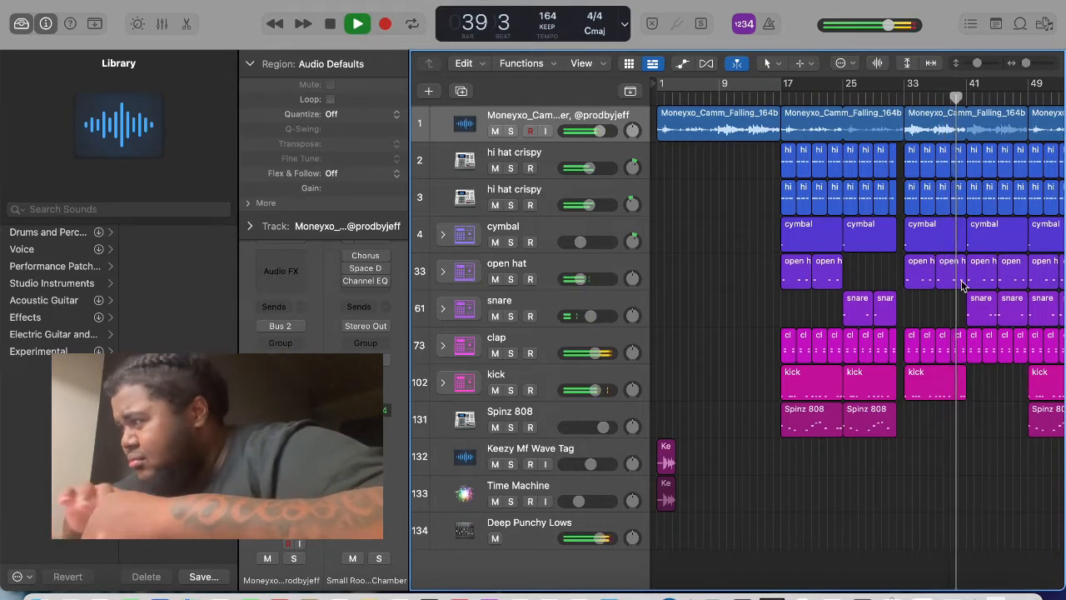
click(974, 275)
key(Delete)
click(1015, 276)
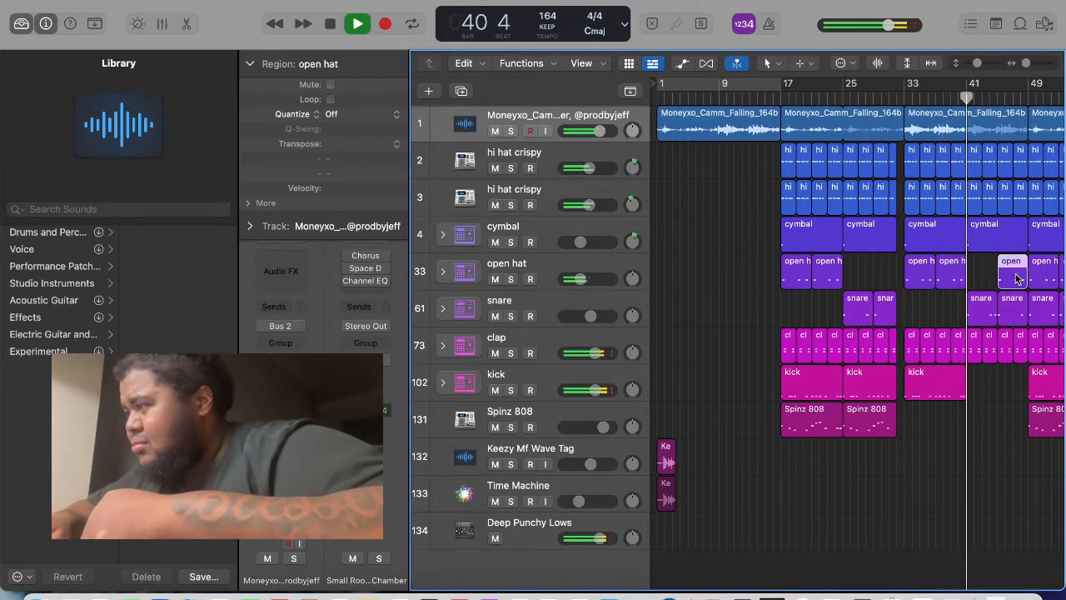
key(Delete)
Select the last hi-hat, cymbal, snare and clap regions before bar 49 and trim their ends back to bar 48.
scroll(1014, 275, right, 3)
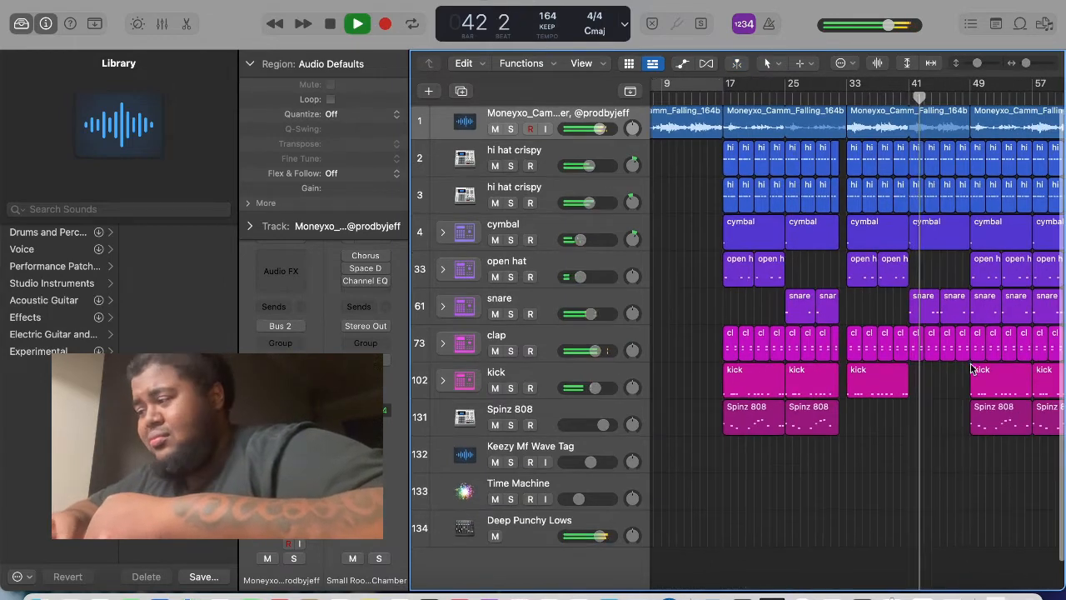
drag(966, 368, 960, 167)
scroll(960, 167, right, 2)
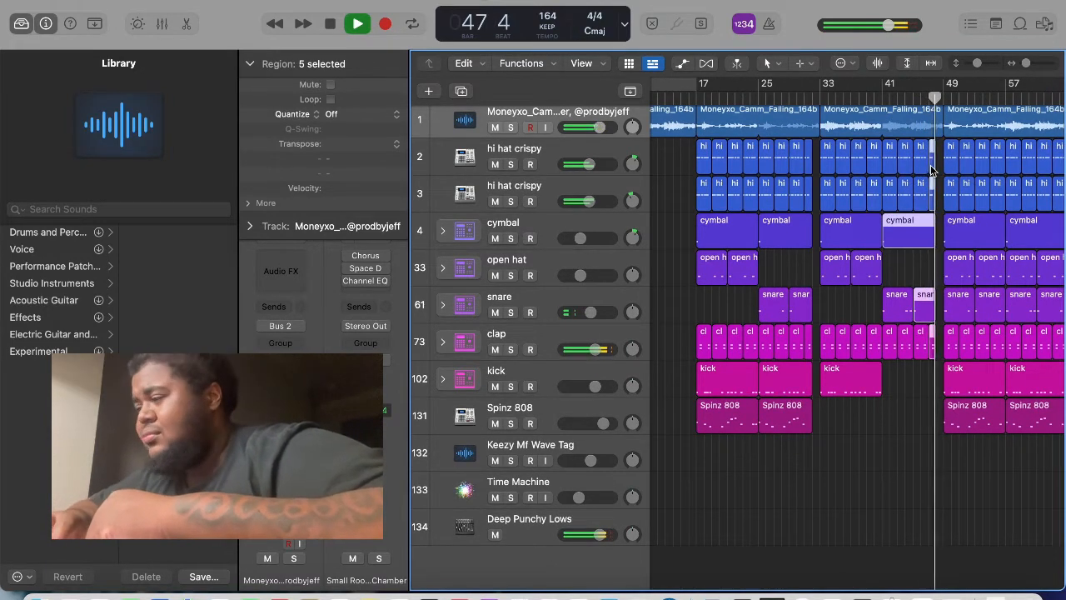
Delete the two snare regions in bars 49 to 56.
scroll(930, 165, right, 4)
click(889, 300)
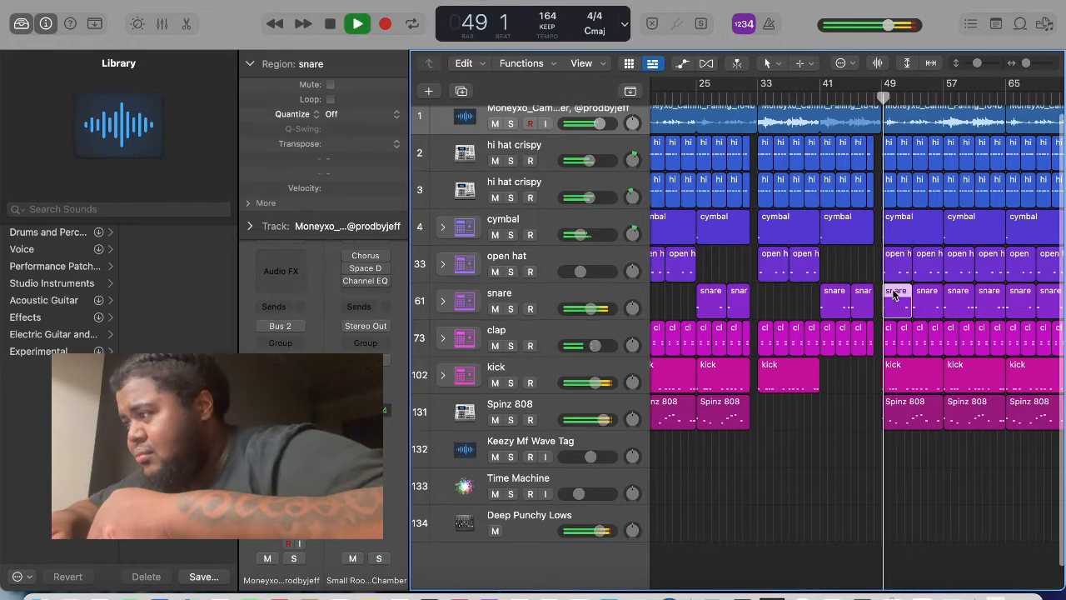
key(Delete)
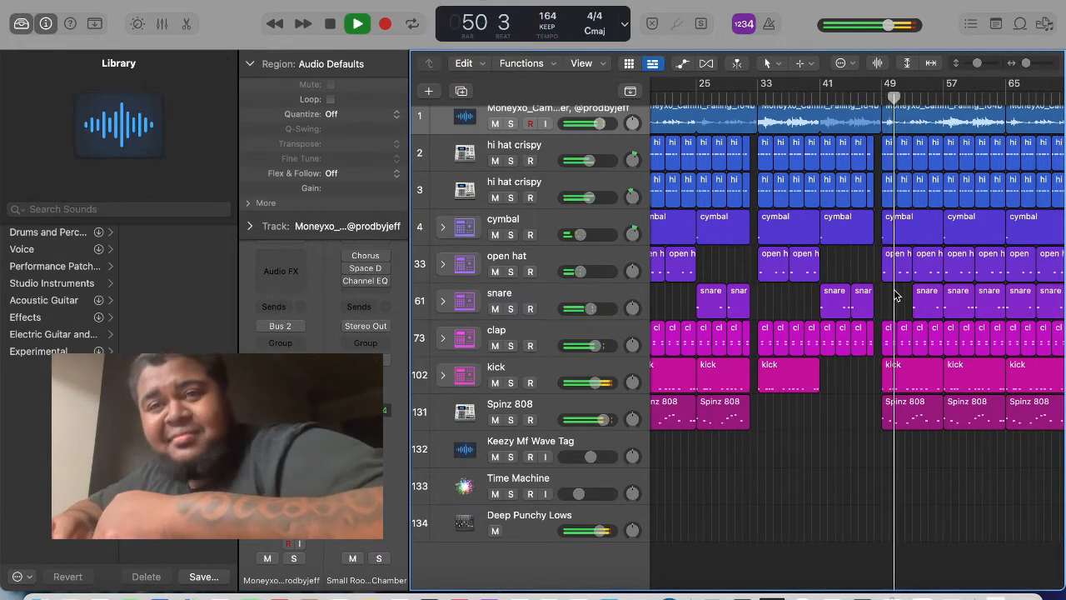
click(928, 304)
key(Delete)
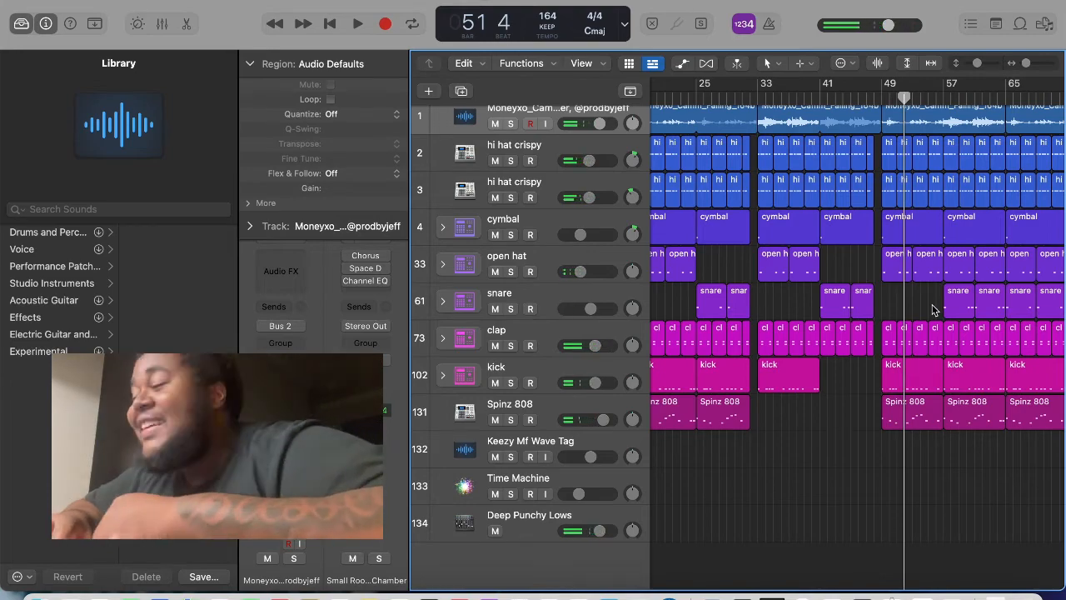
Place the playhead at bar 49 and delete every melody, drum and 808 region from bar 49 onward.
scroll(843, 273, down, 3)
scroll(842, 274, left, 10)
scroll(842, 273, up, 5)
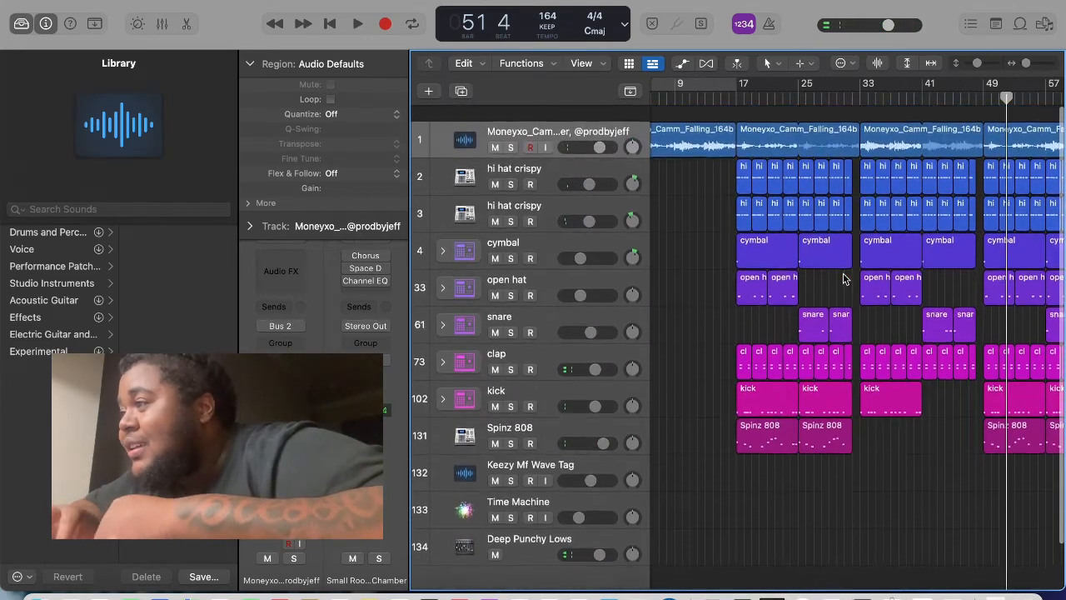
scroll(843, 277, right, 5)
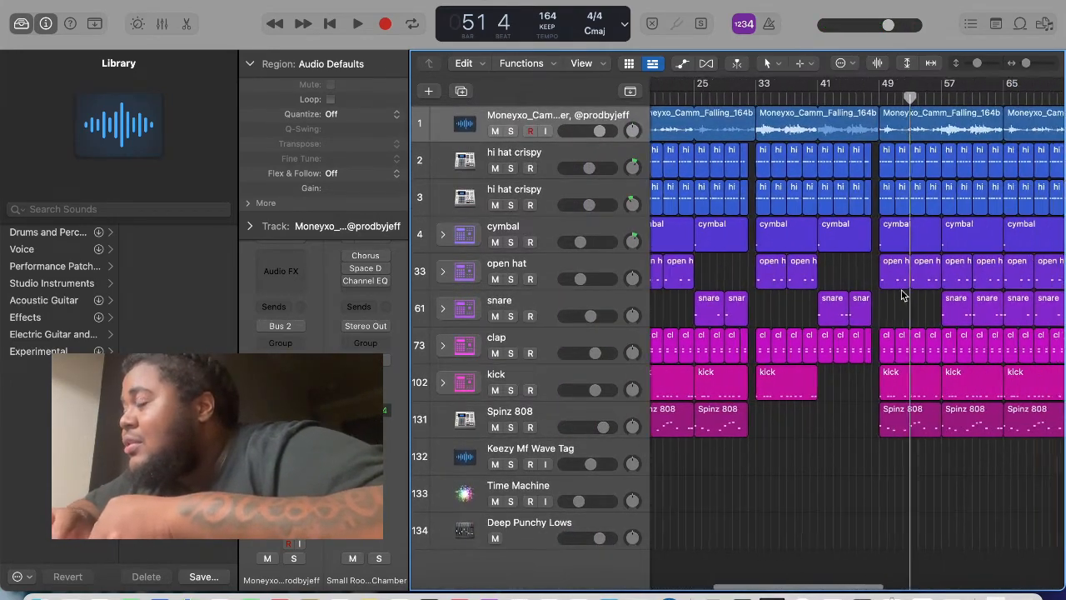
scroll(902, 293, down, 1)
scroll(902, 293, up, 1)
click(841, 94)
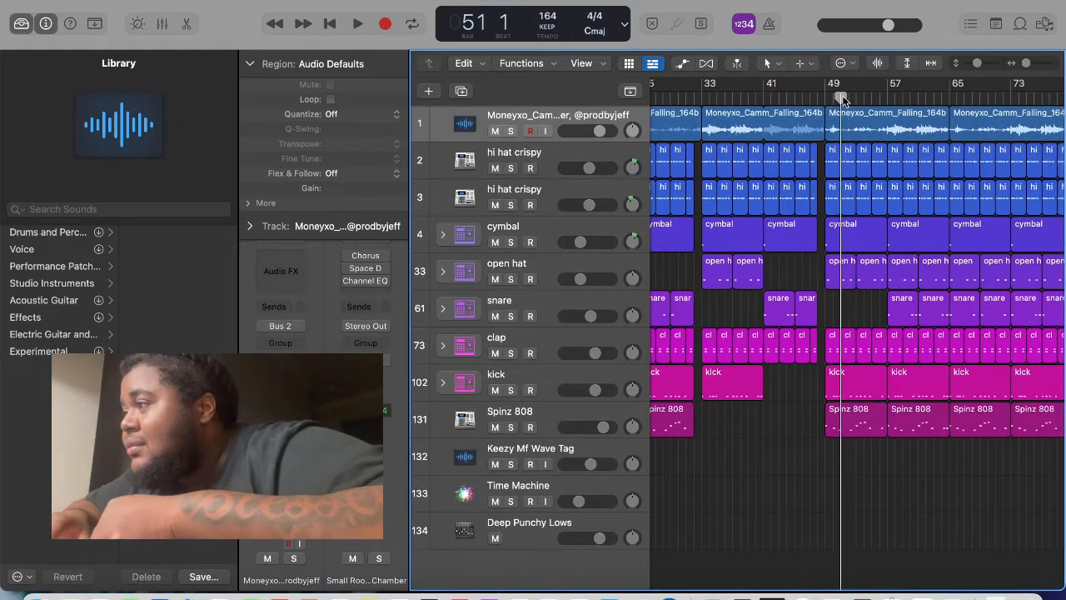
click(823, 93)
drag(1020, 63, 1017, 63)
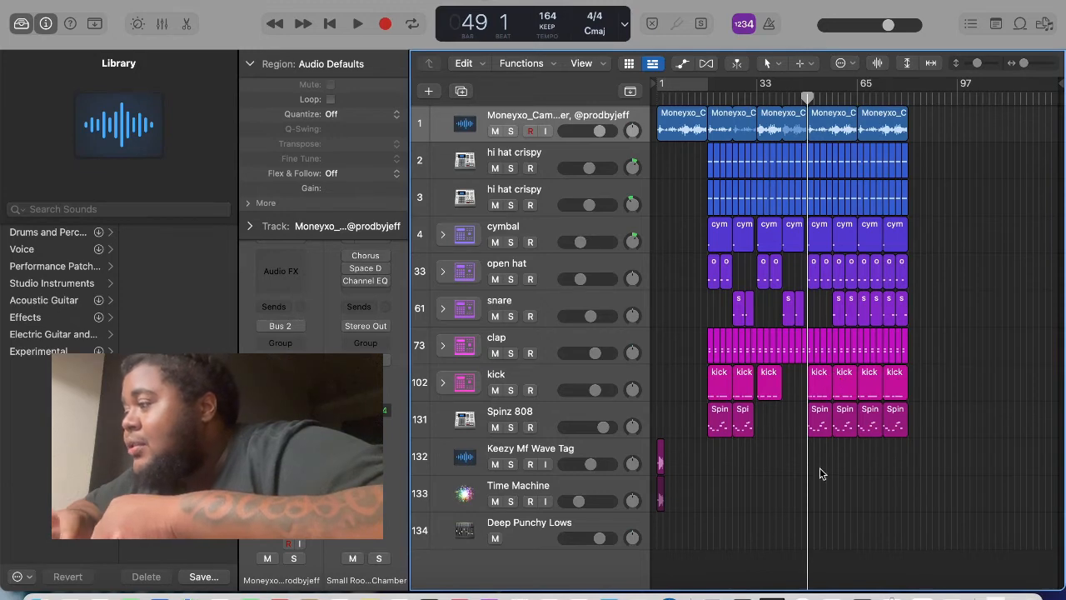
drag(814, 455, 922, 110)
key(Delete)
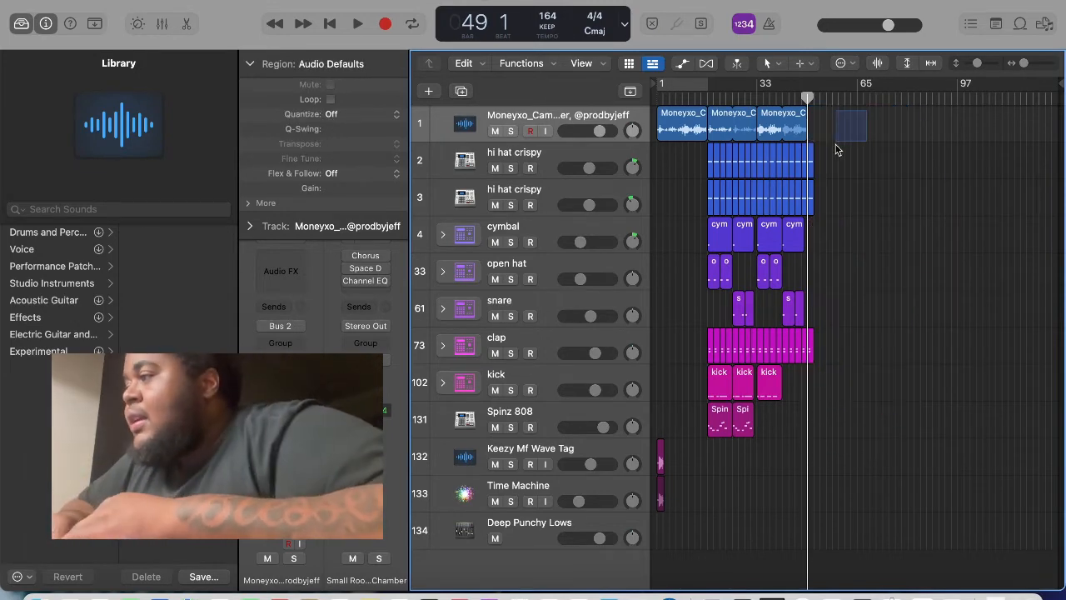
drag(837, 150, 812, 392)
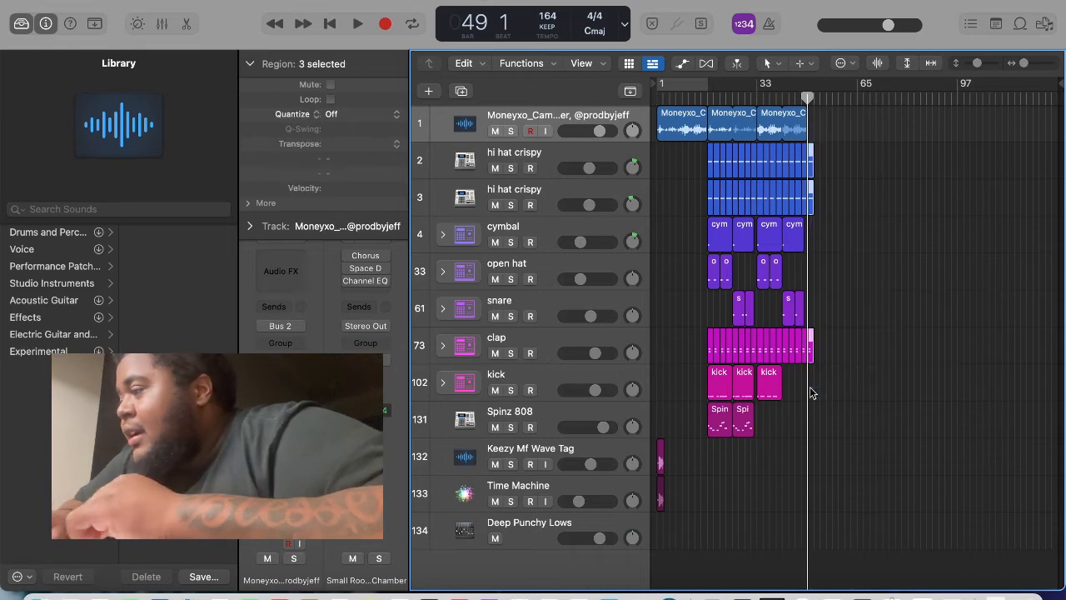
key(Delete)
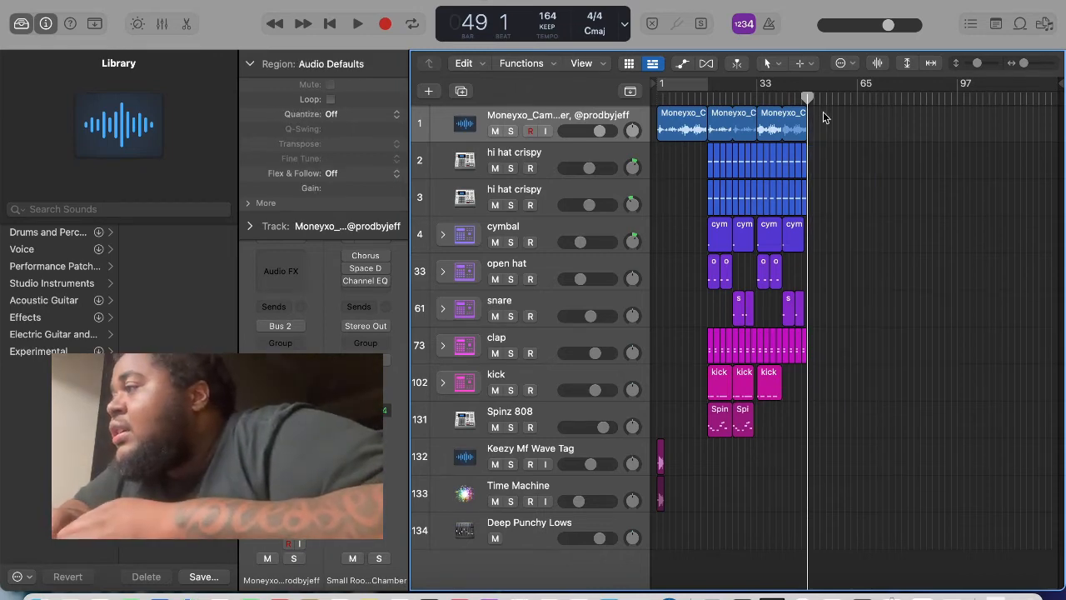
Select all melody, drum and 808 regions in bars 17 to 48 and repeat them once from bar 49.
drag(822, 117, 710, 437)
key(super+r)
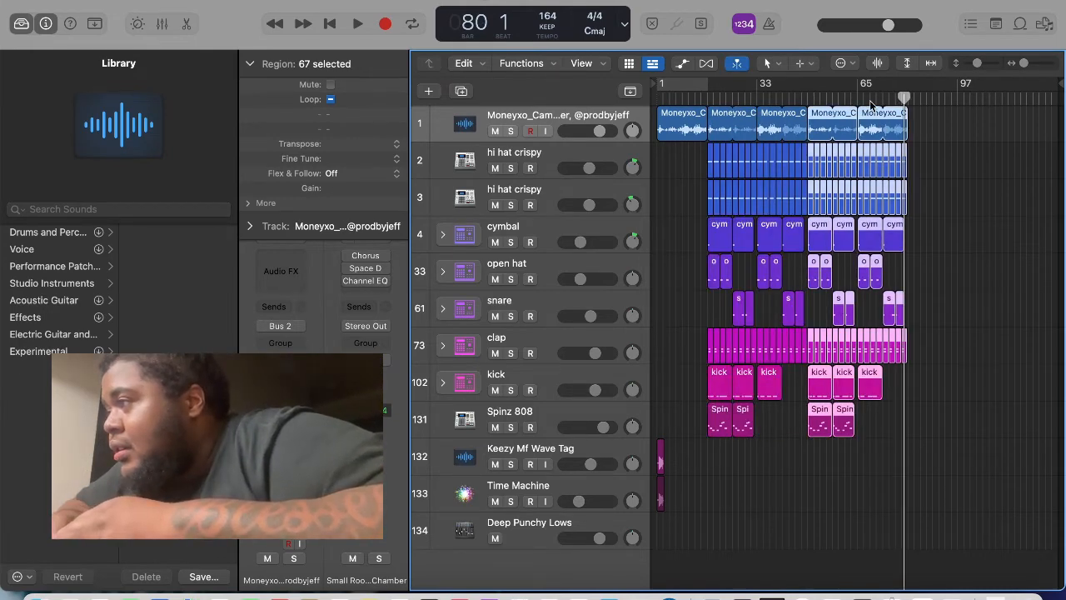
Move the playhead to the arrangement's end at bar 81 and switch the position display to Time.
drag(871, 103, 667, 194)
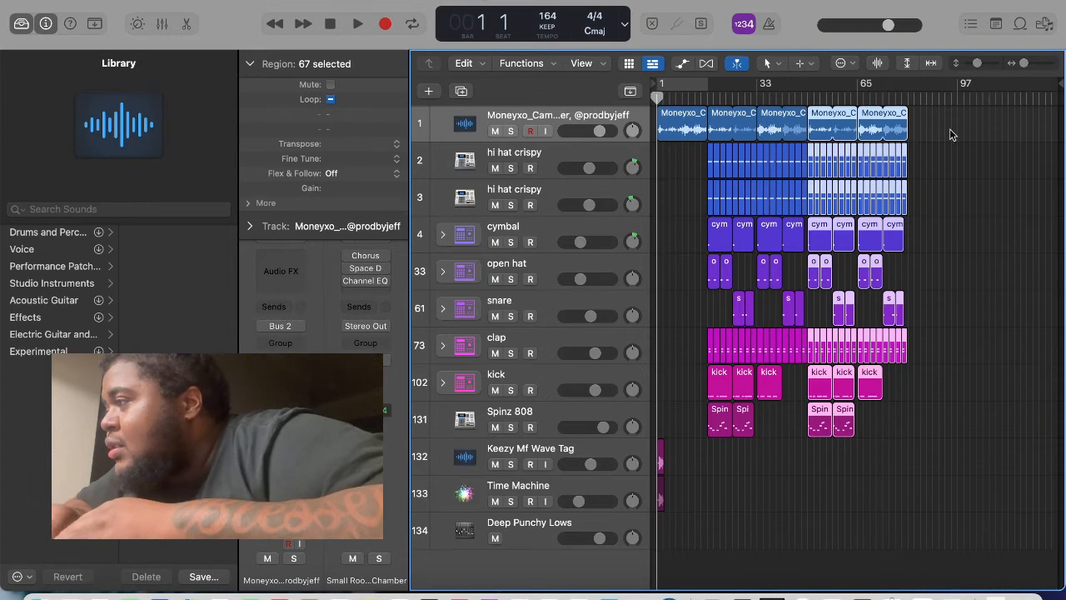
drag(920, 100, 908, 98)
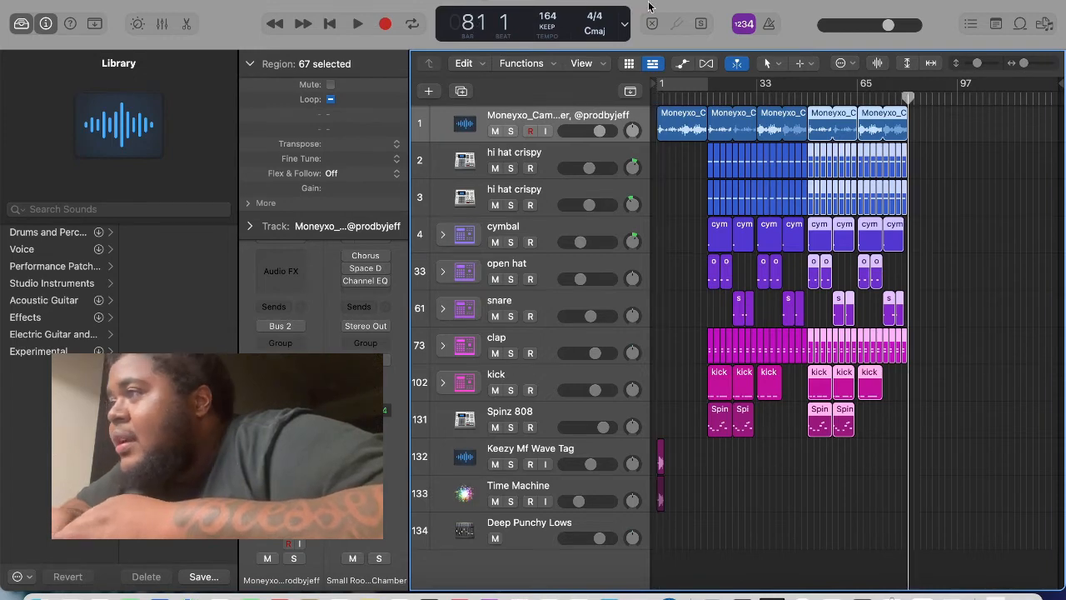
click(624, 27)
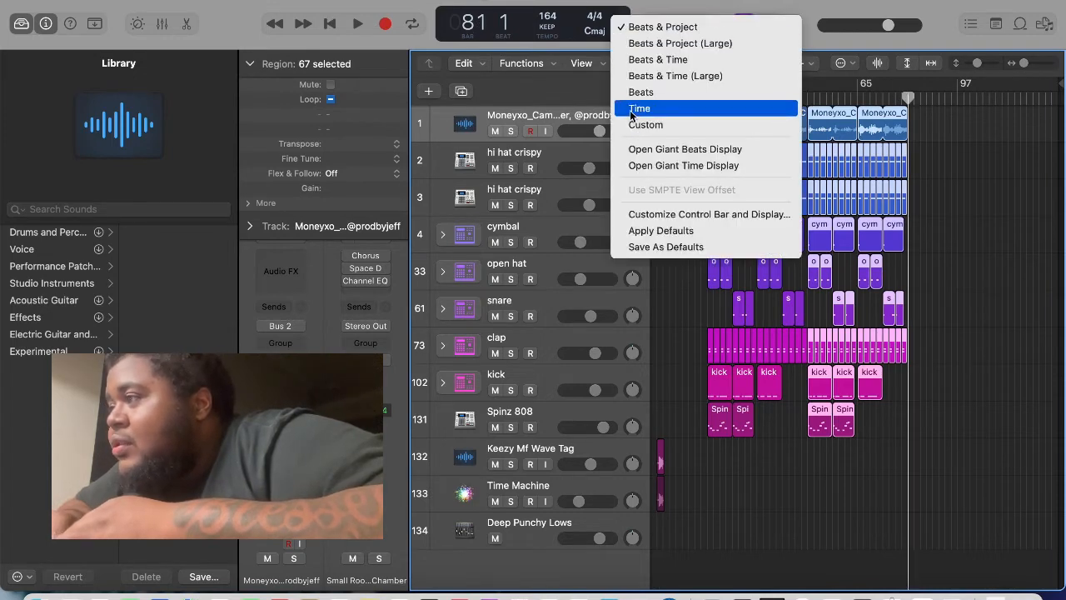
click(630, 110)
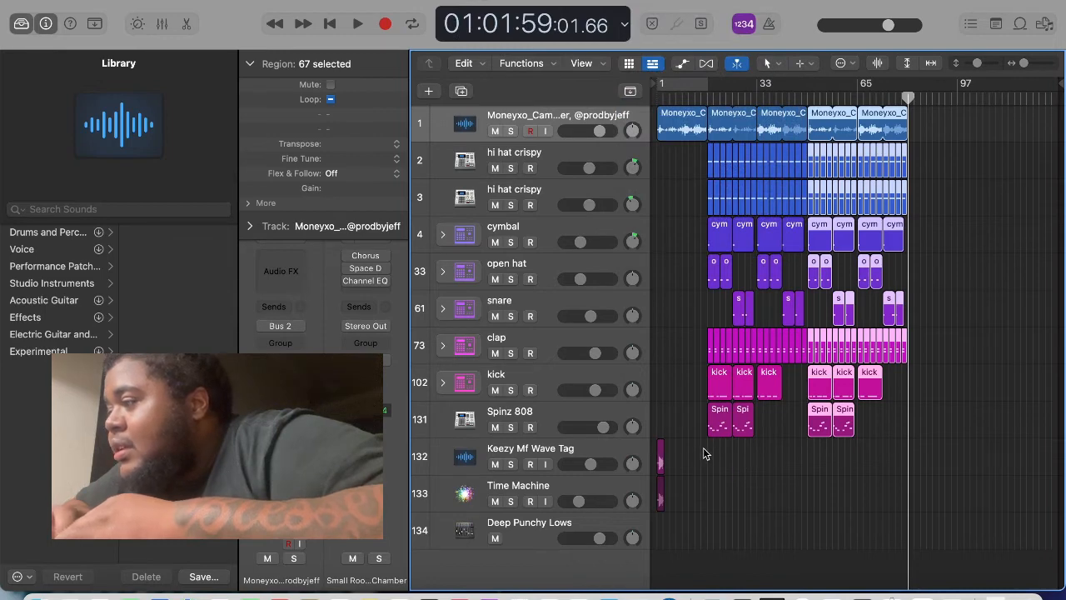
Copy the melody, drum and 808 regions in bars 17 to 32 and paste them at bar 81.
drag(704, 454, 737, 416)
drag(710, 458, 748, 121)
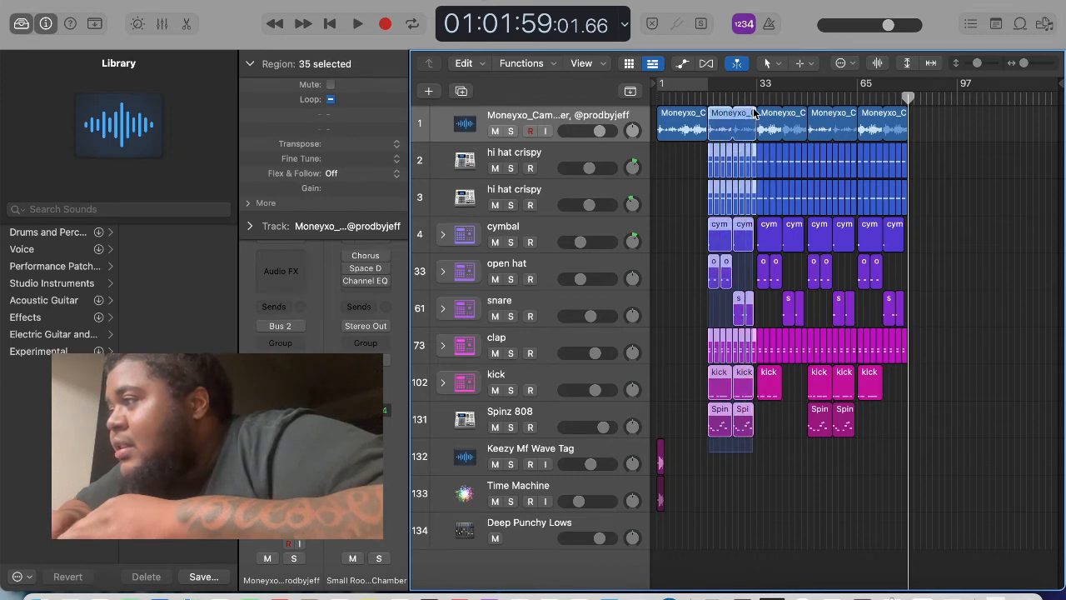
key(super+v)
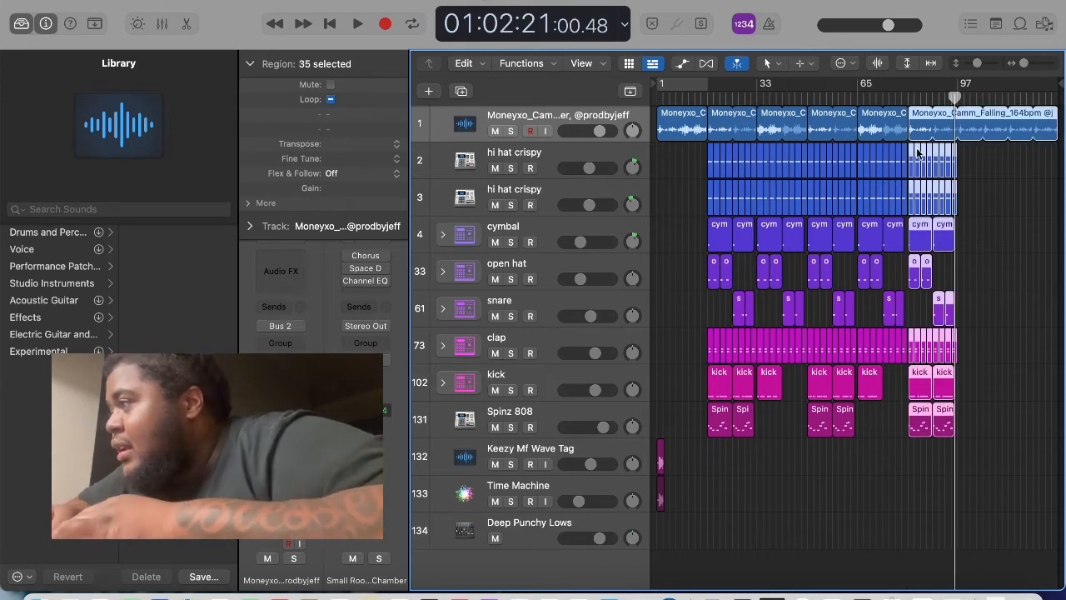
click(1001, 150)
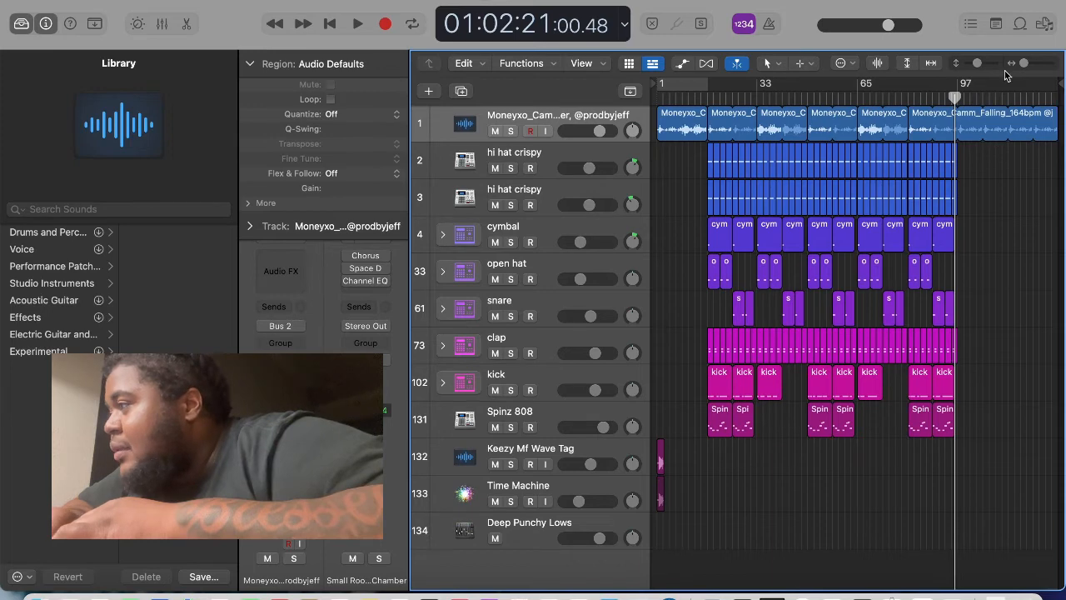
Cut the melody off at bar 97 and extend the last hi-hat and clap regions to end at the same bar.
drag(1023, 62, 1028, 63)
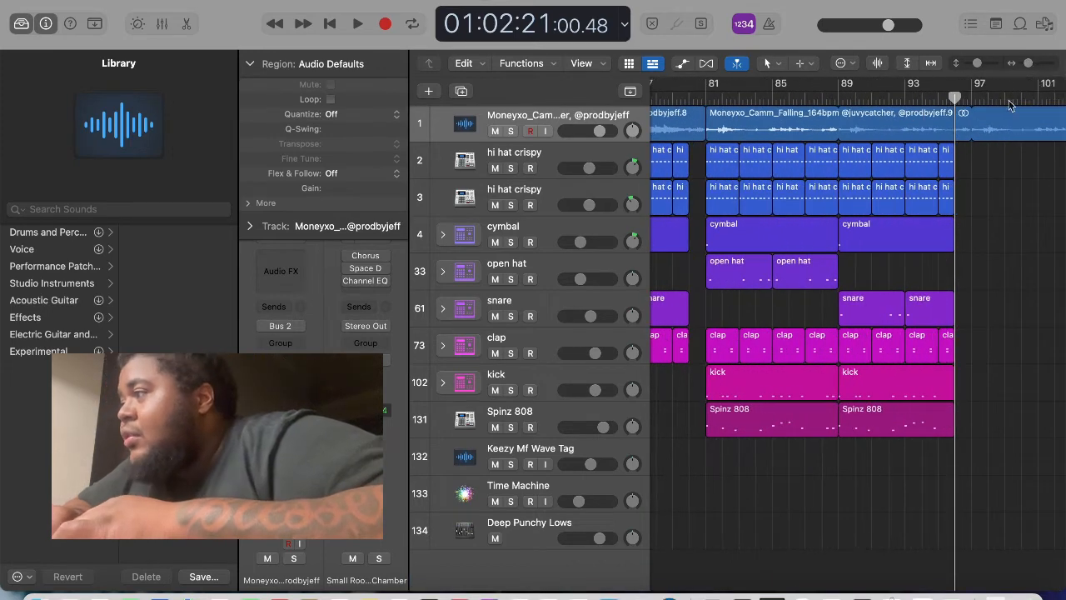
scroll(982, 173, right, 10)
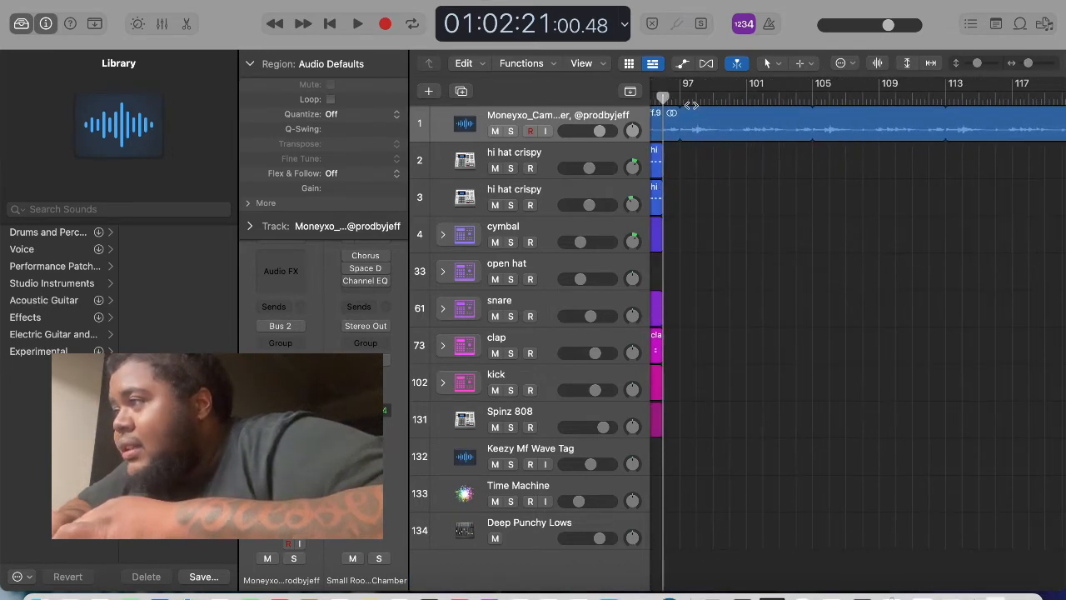
drag(690, 105, 669, 140)
drag(682, 143, 680, 142)
Copy the intro melody region to bar 97 as an outro and move the project end marker to the end of that region.
drag(1026, 66, 1023, 65)
click(669, 136)
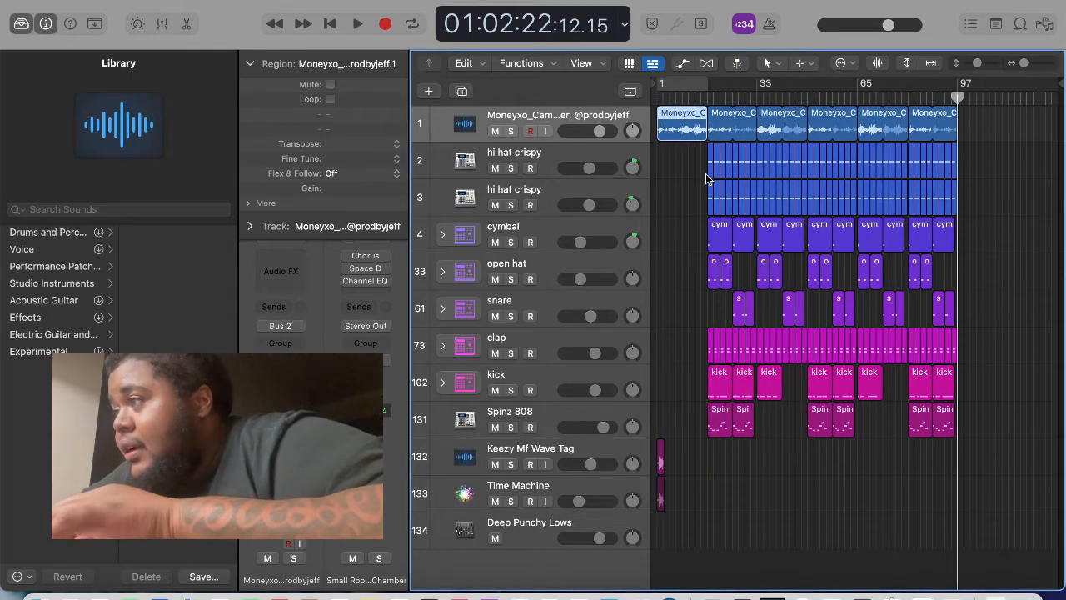
key(super+v)
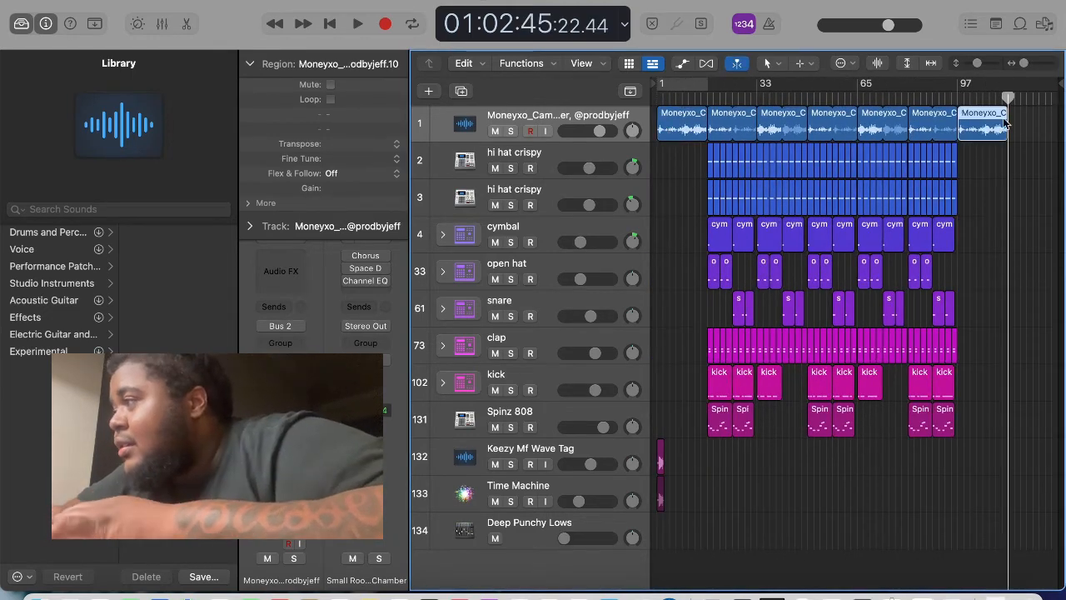
drag(963, 99, 932, 98)
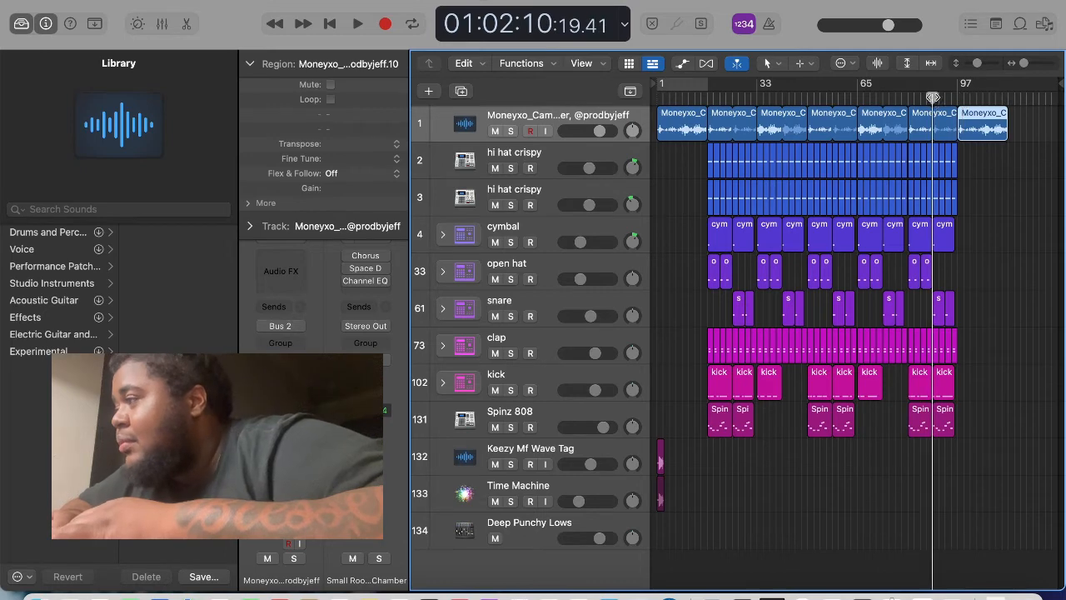
drag(1061, 86, 1010, 75)
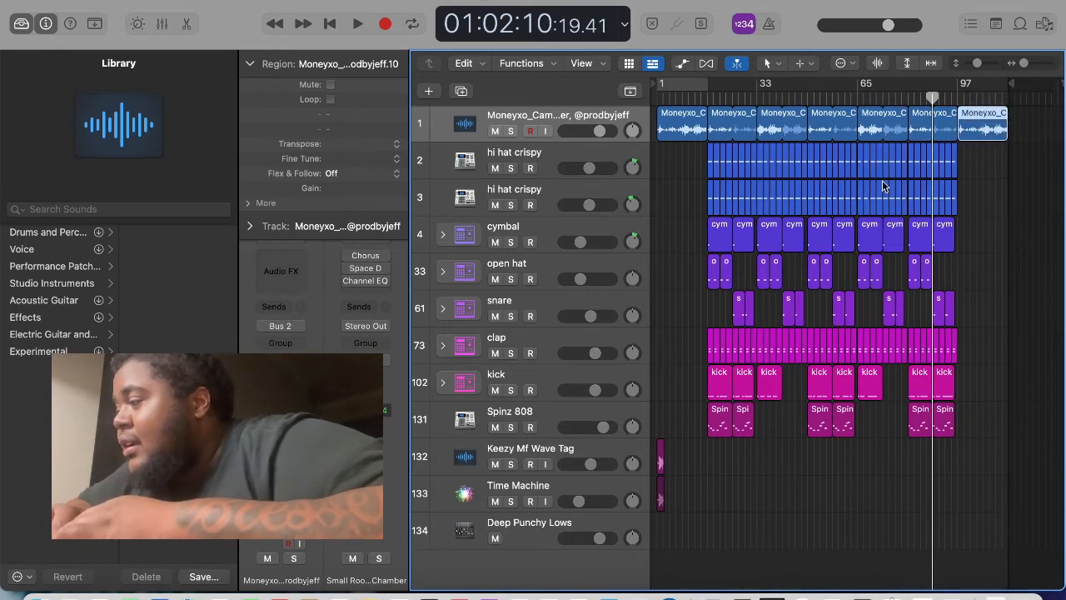
Create volume automation on the Deep Punchy Lows output track and hide the automation lanes again.
click(313, 1)
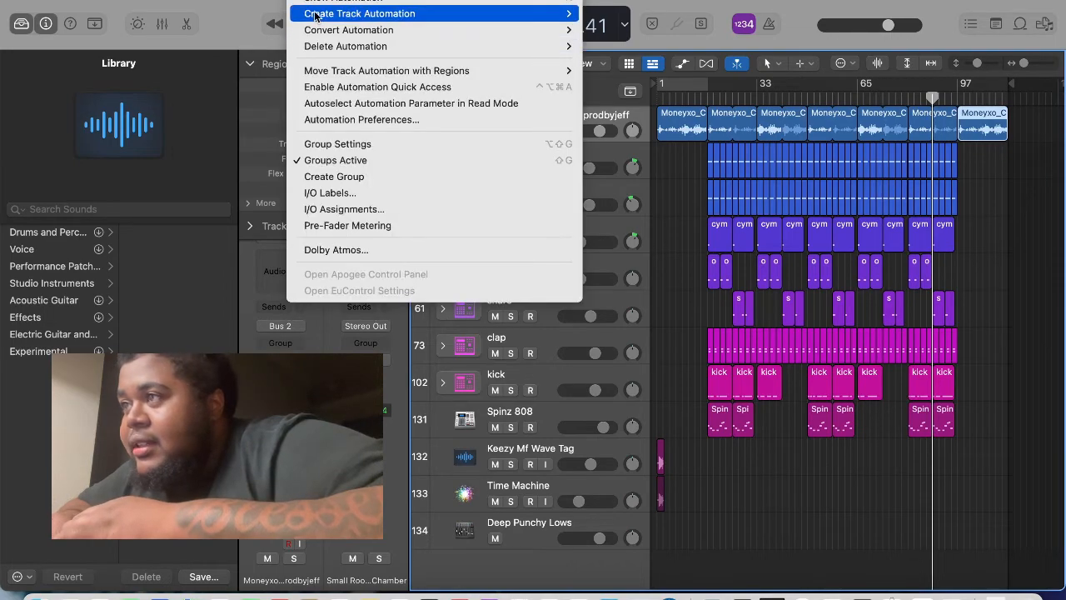
mouse_move(315, 15)
click(716, 127)
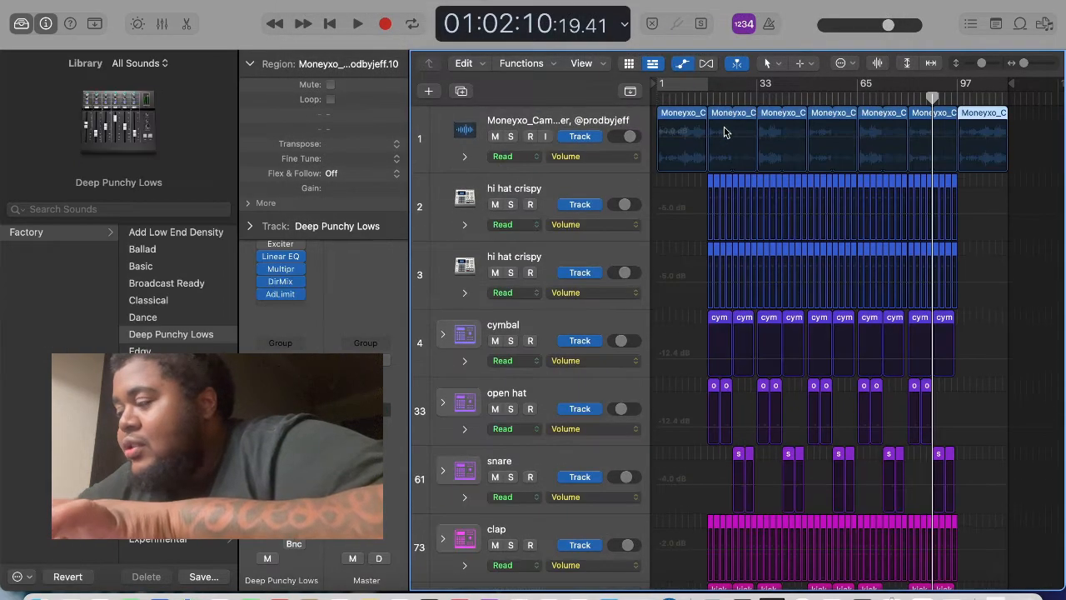
key(a)
key(a)
key(a)
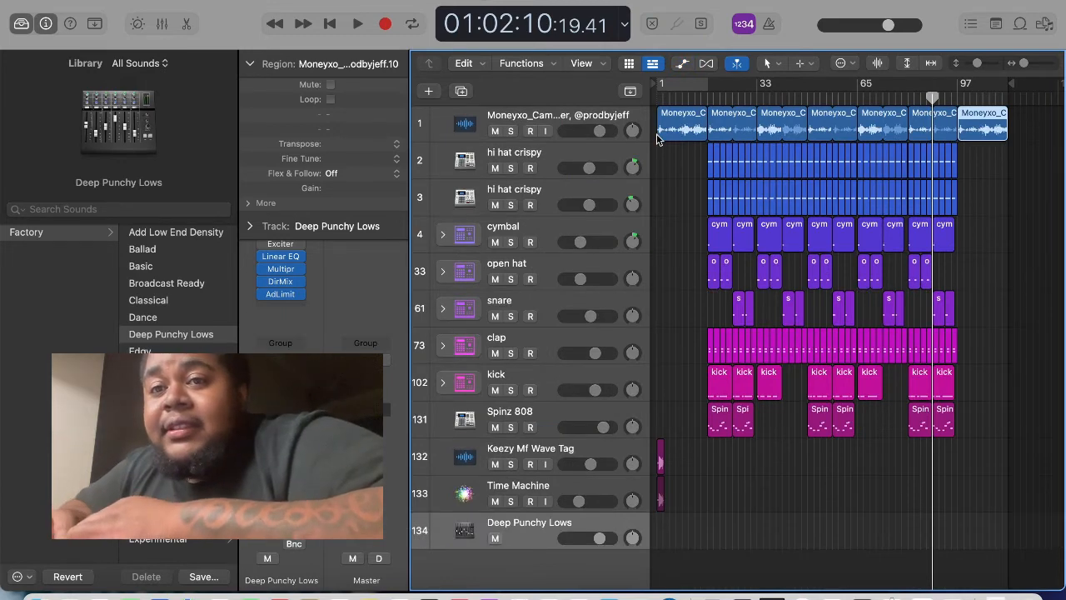
Play the arrangement from near its start through the intro, hook and verse to review it.
click(661, 94)
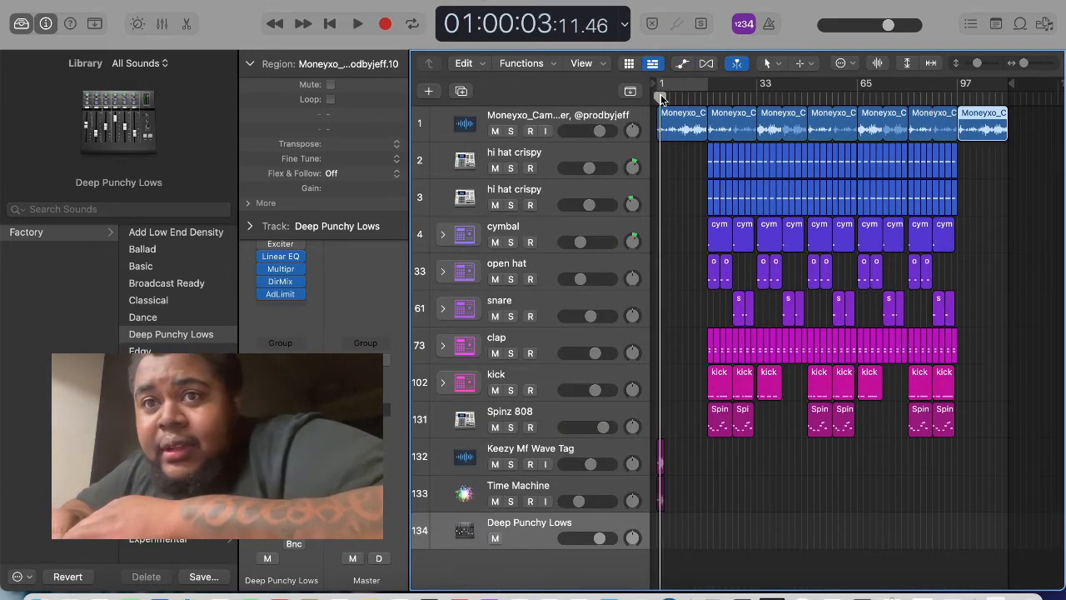
key(space)
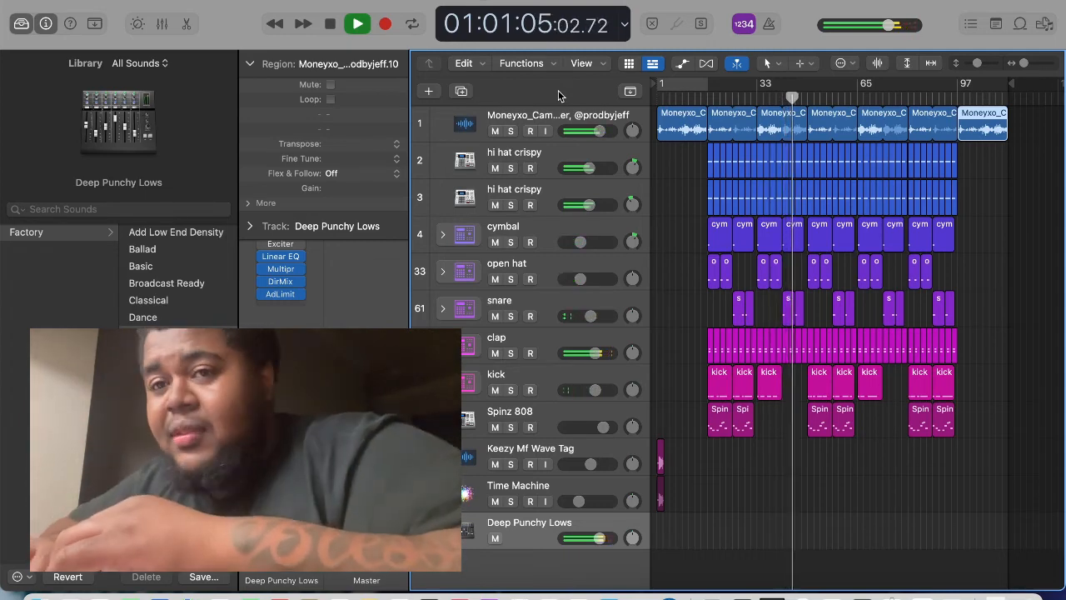
key(space)
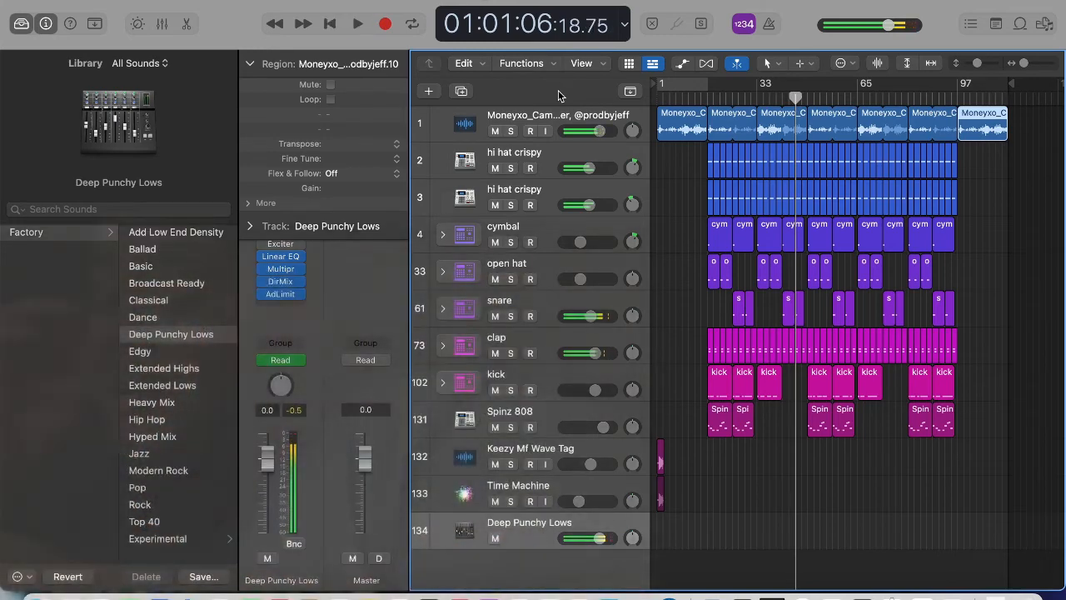